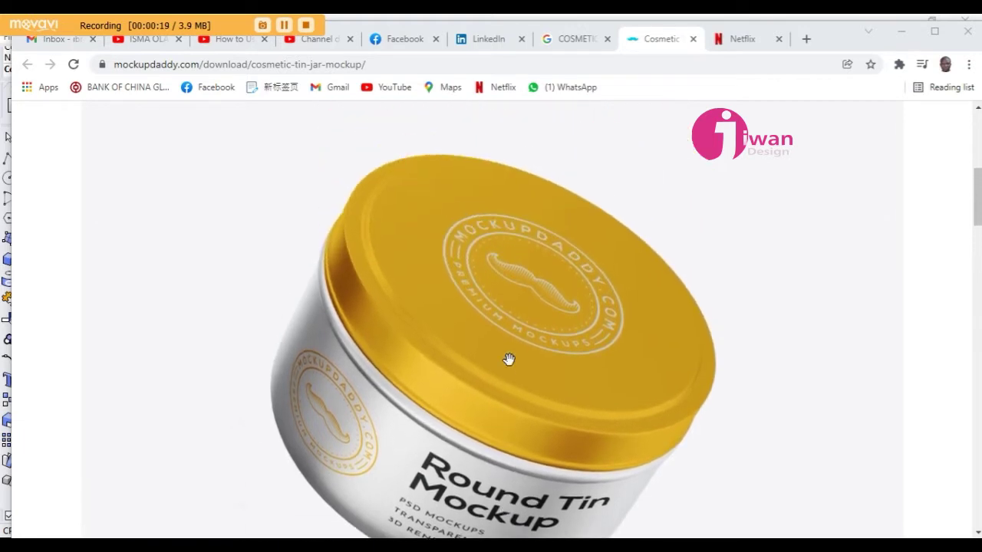
- Look over the round tin mockup image on the web page, and switch to the bottle model in Rhinoceros 6
scroll(508, 361, down, 1)
scroll(508, 360, up, 1)
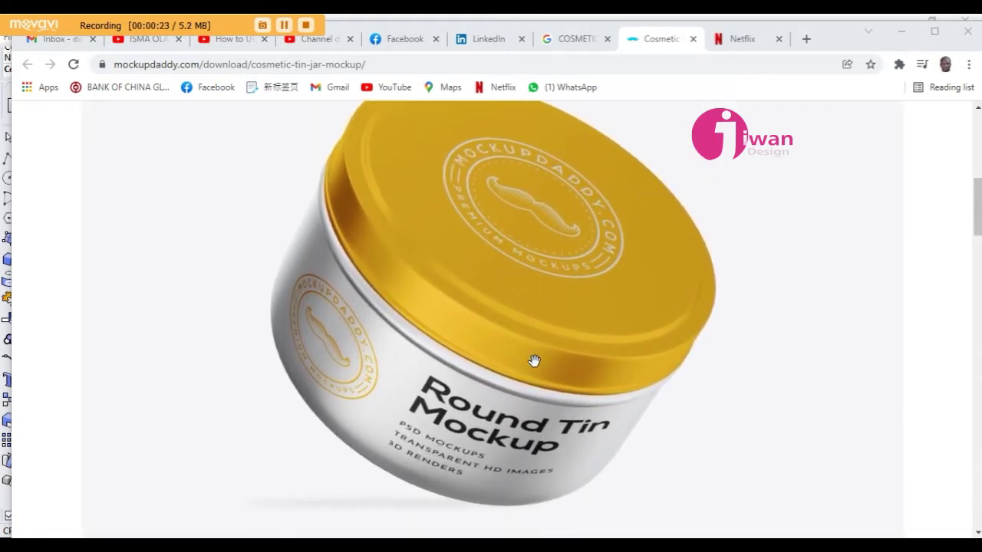
scroll(523, 358, down, 2)
scroll(523, 359, up, 1)
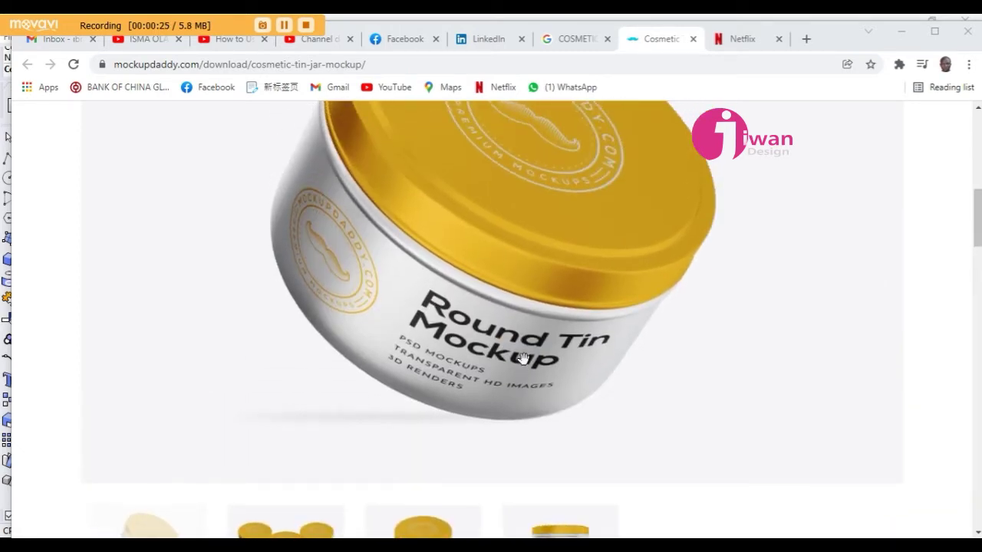
mouse_move(574, 544)
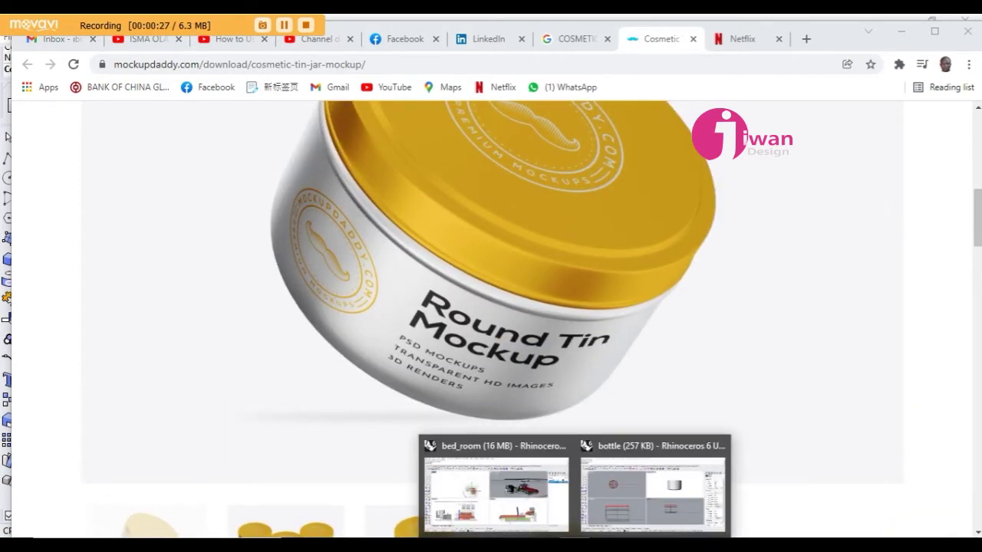
click(632, 504)
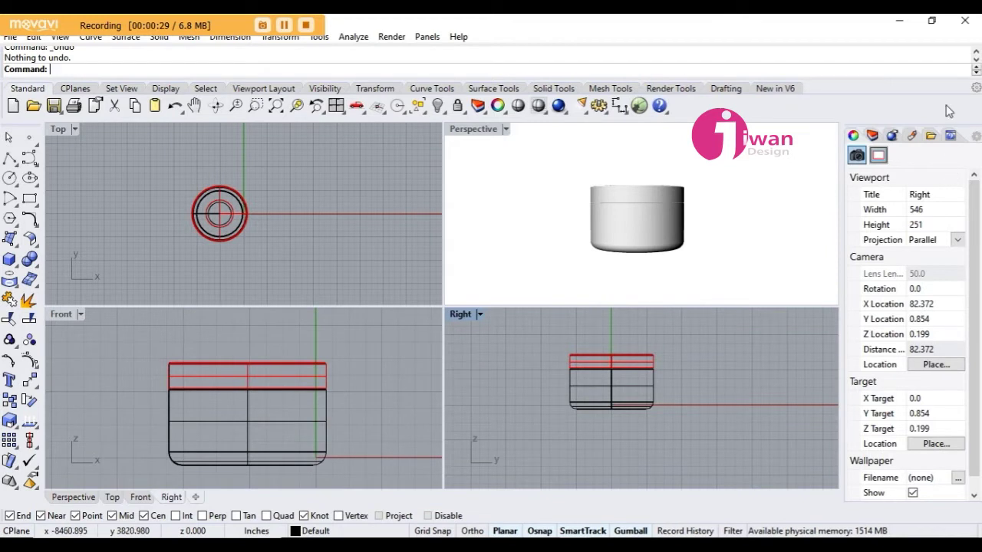
- Examine the finished jar and lid model from several angles in the Perspective, Right, Top and Front views
scroll(564, 212, down, 2)
scroll(634, 211, down, 4)
right_drag(634, 213, 681, 260)
scroll(679, 255, up, 6)
scroll(608, 199, up, 6)
scroll(608, 200, down, 6)
right_drag(613, 200, 545, 189)
scroll(644, 230, up, 6)
scroll(640, 229, down, 6)
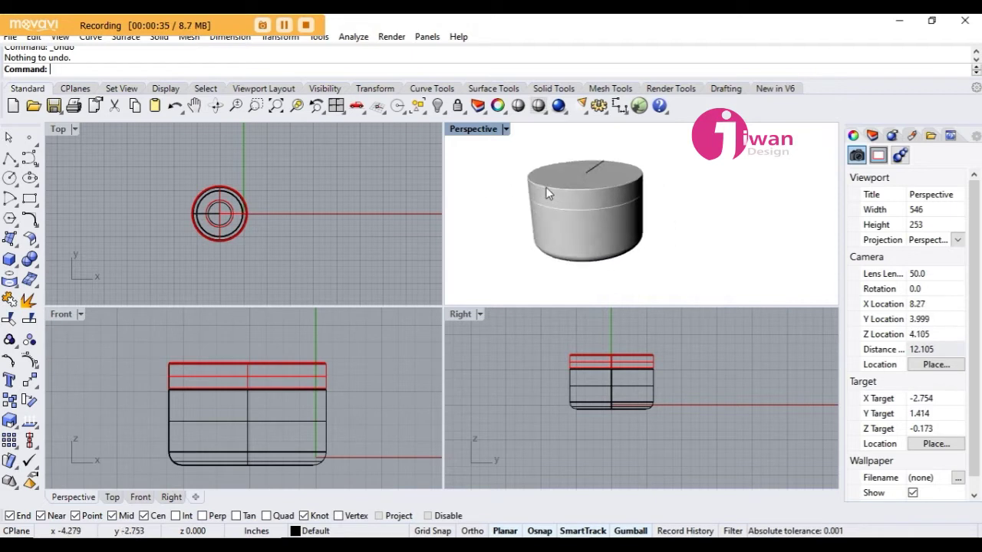
scroll(546, 188, up, 6)
scroll(586, 386, down, 7)
scroll(592, 381, up, 15)
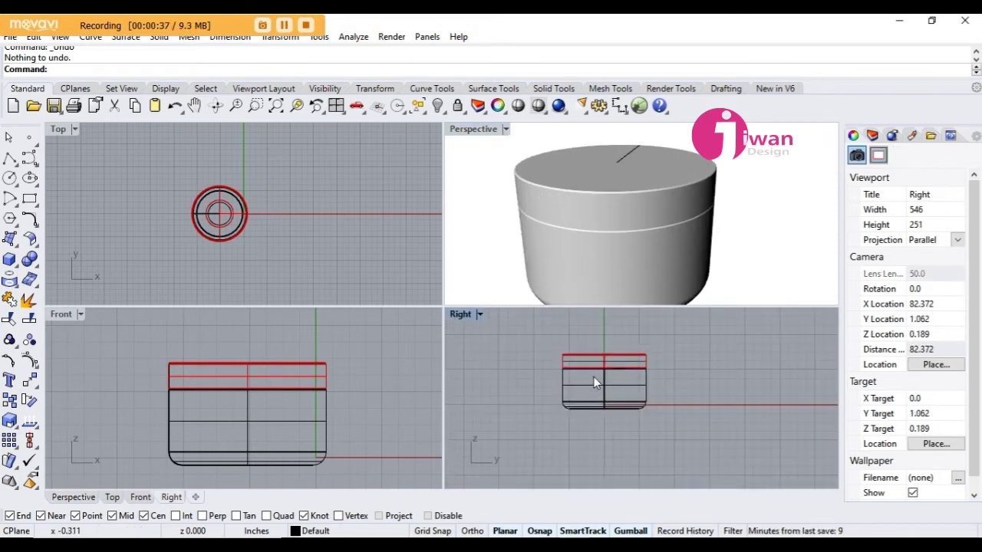
scroll(579, 370, down, 6)
right_drag(594, 384, 653, 428)
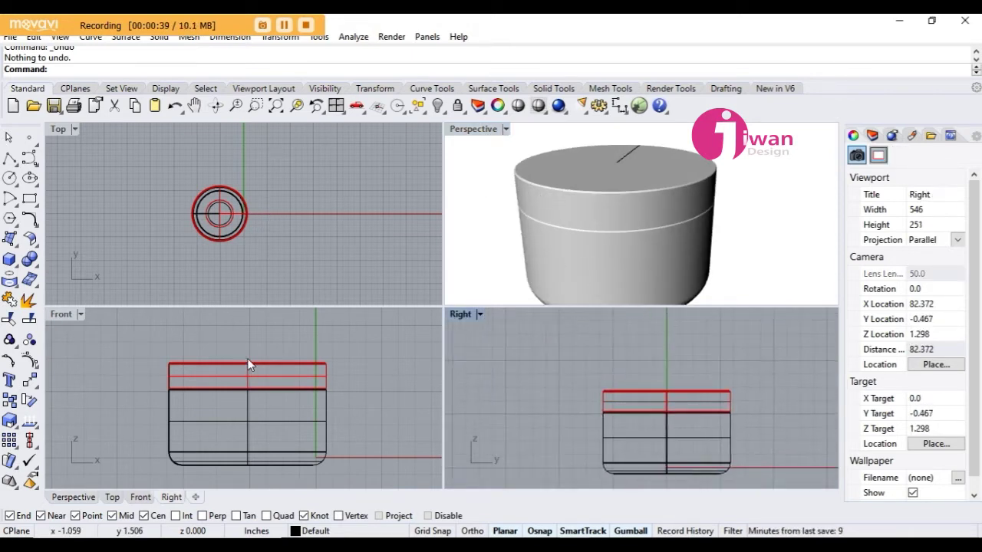
scroll(248, 251, up, 2)
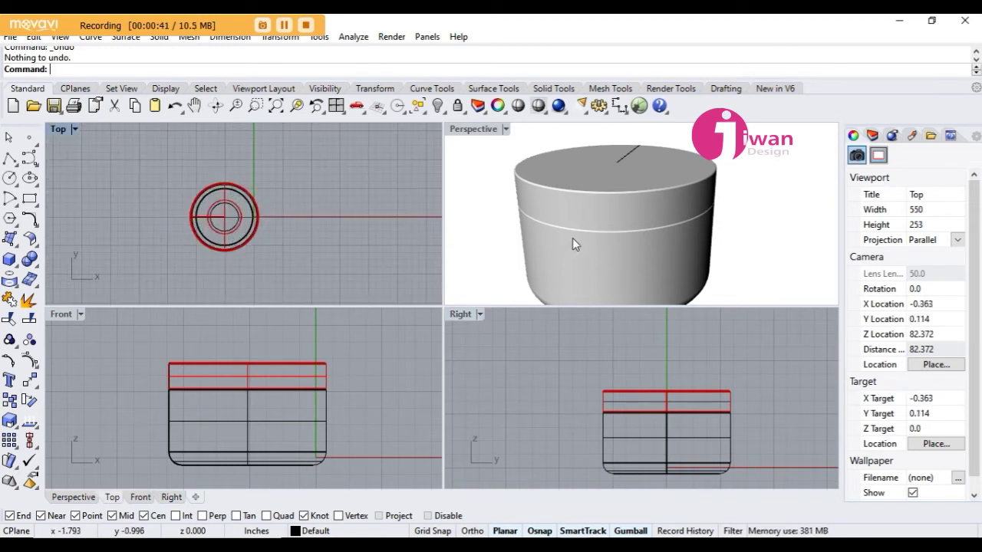
scroll(281, 399, up, 2)
scroll(284, 393, down, 3)
scroll(326, 396, down, 1)
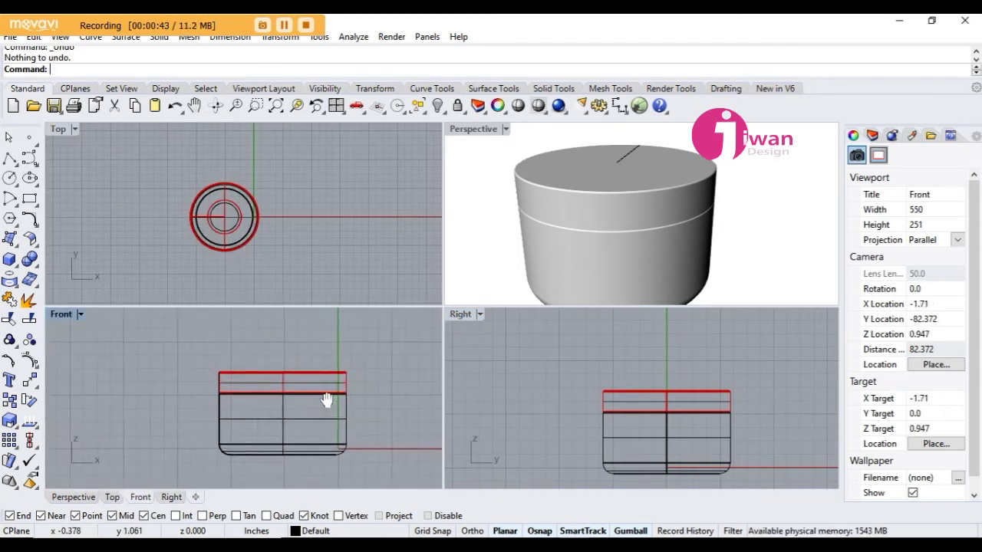
scroll(265, 373, up, 4)
right_drag(306, 357, 255, 348)
scroll(255, 348, down, 4)
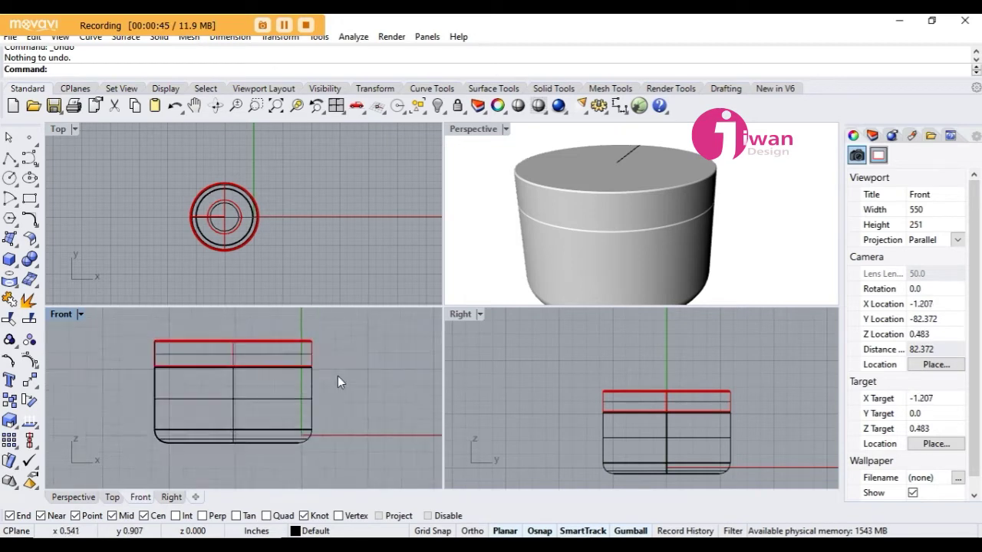
scroll(336, 372, up, 2)
right_drag(632, 222, 632, 222)
scroll(624, 227, down, 2)
scroll(626, 228, up, 3)
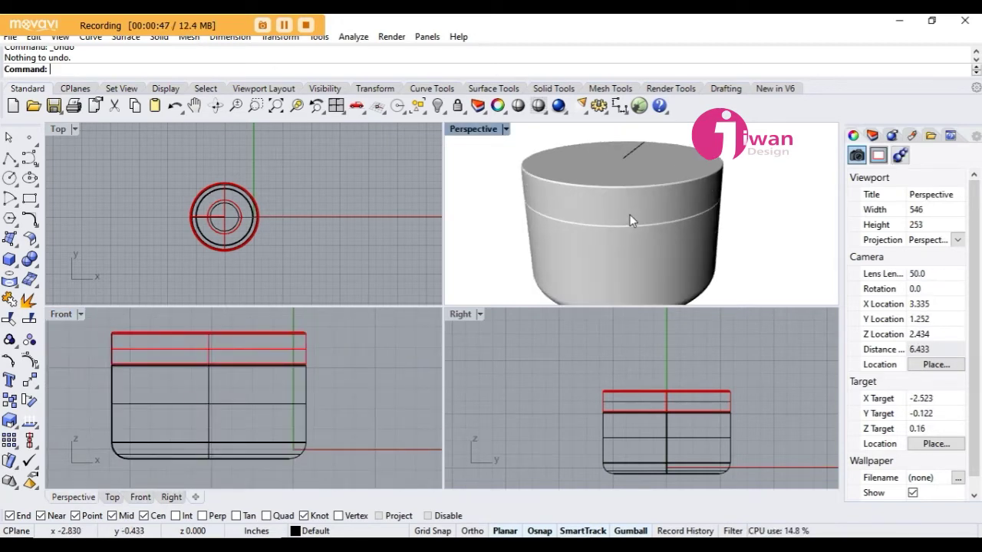
- Delete the lid and the jar body solids, keeping only their profile curves
click(631, 214)
key(Delete)
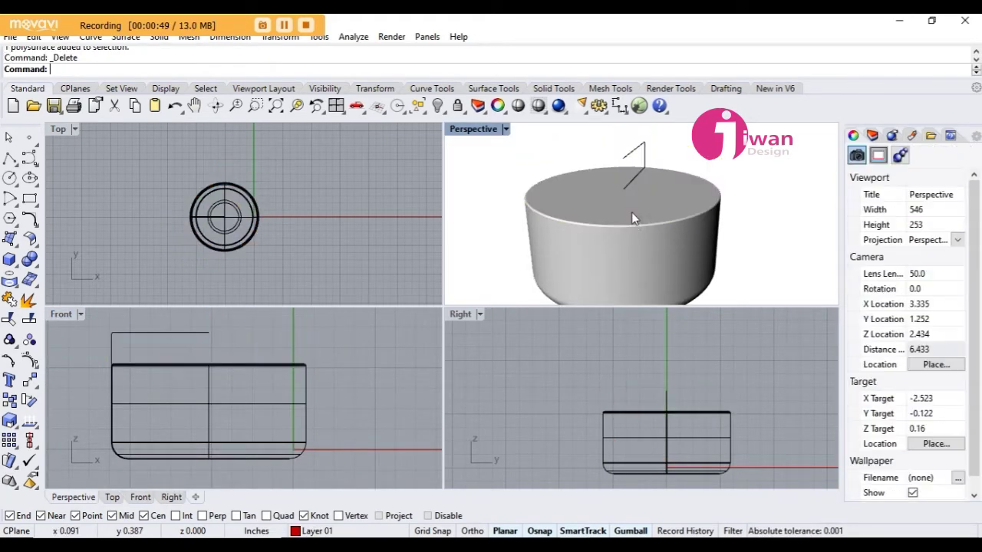
click(628, 248)
key(Delete)
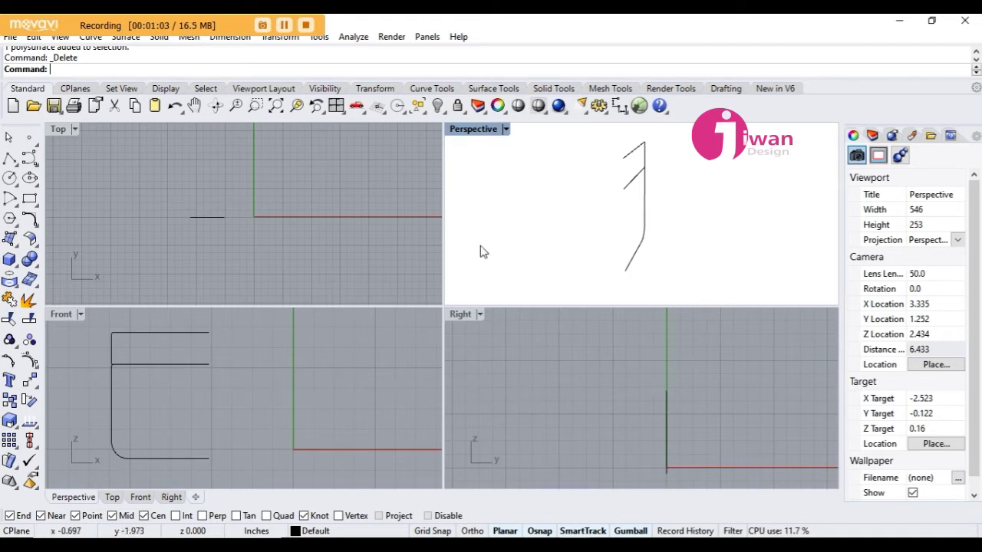
- Maximize the Front viewport on the lid and jar profile curves
scroll(633, 197, down, 4)
right_drag(633, 197, 597, 204)
scroll(640, 215, up, 8)
scroll(598, 204, down, 2)
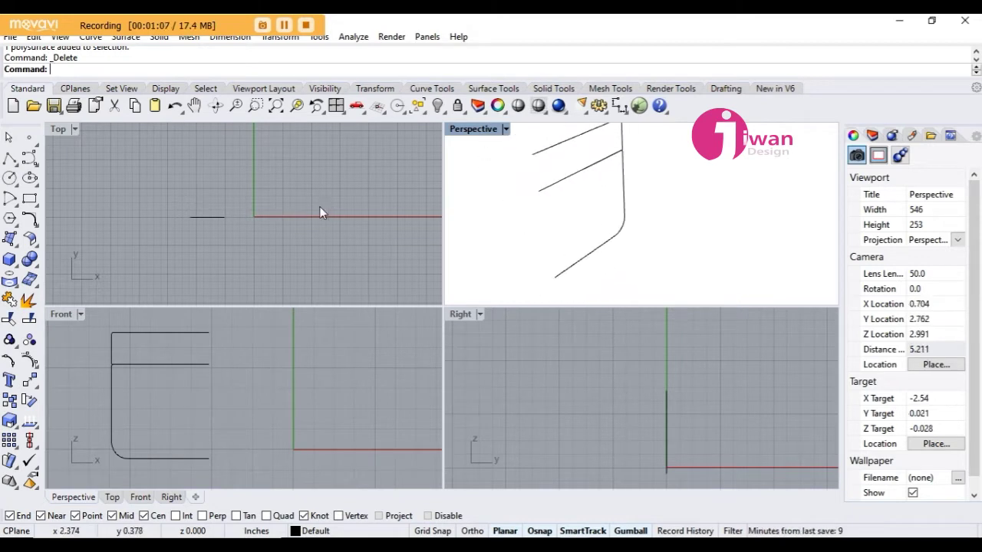
scroll(621, 207, down, 2)
scroll(217, 215, up, 3)
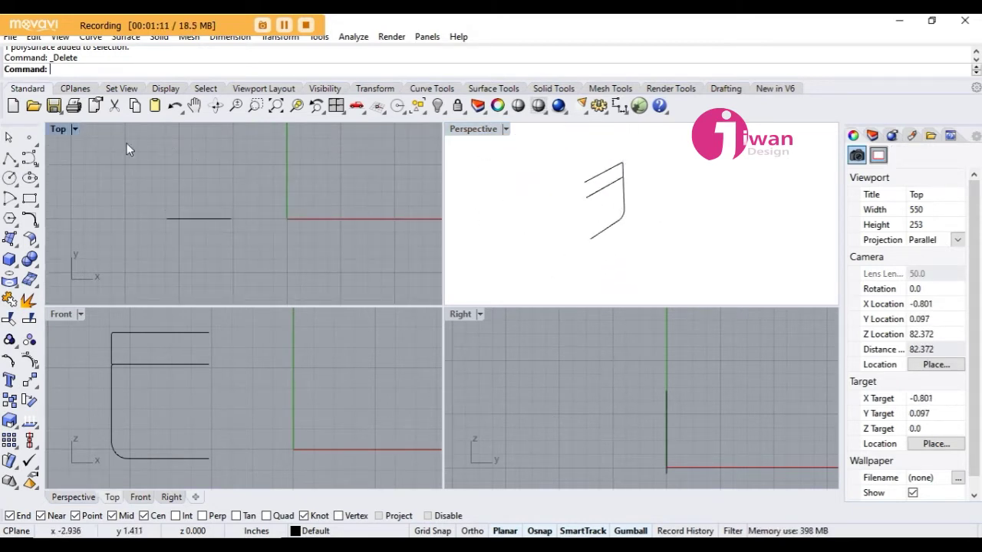
click(80, 315)
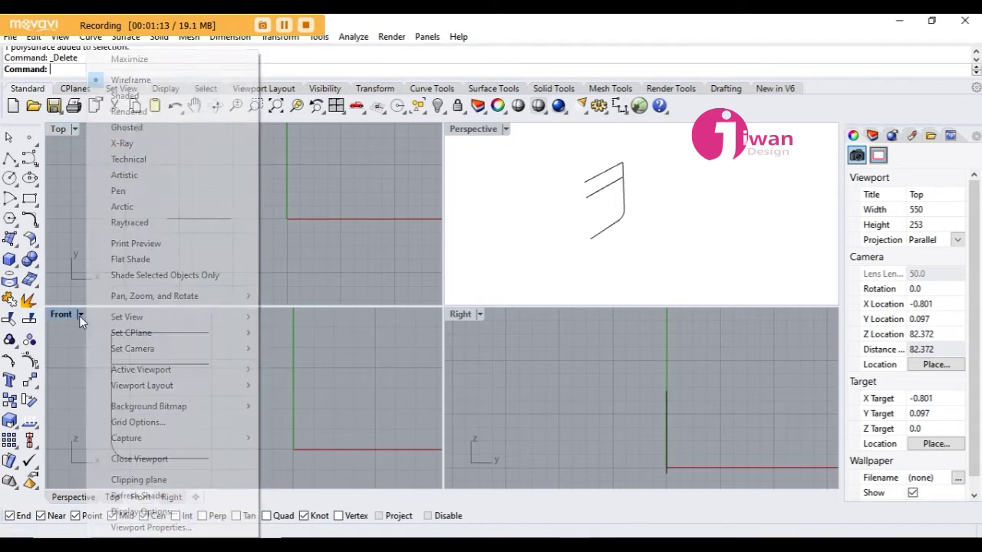
click(184, 59)
scroll(346, 300, down, 3)
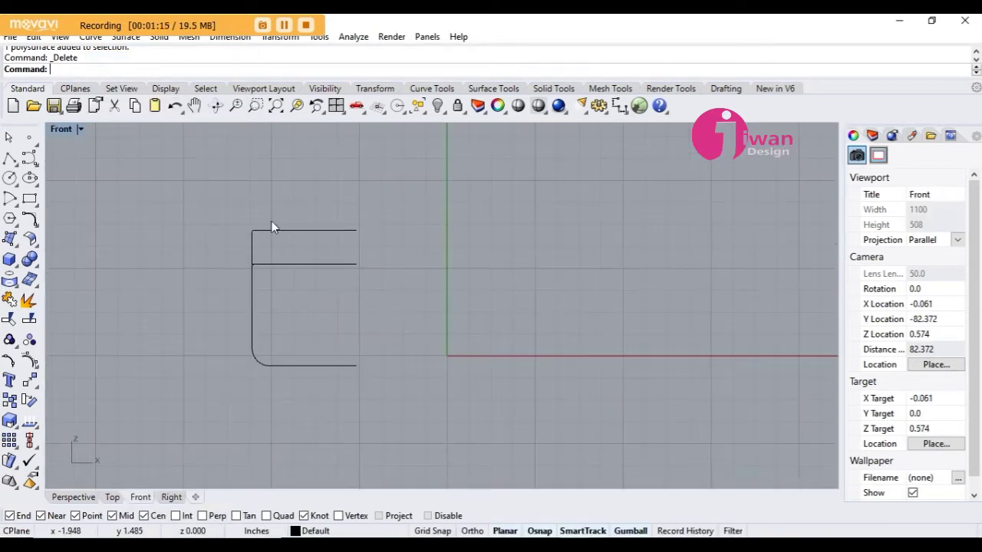
scroll(271, 226, up, 3)
scroll(376, 293, down, 3)
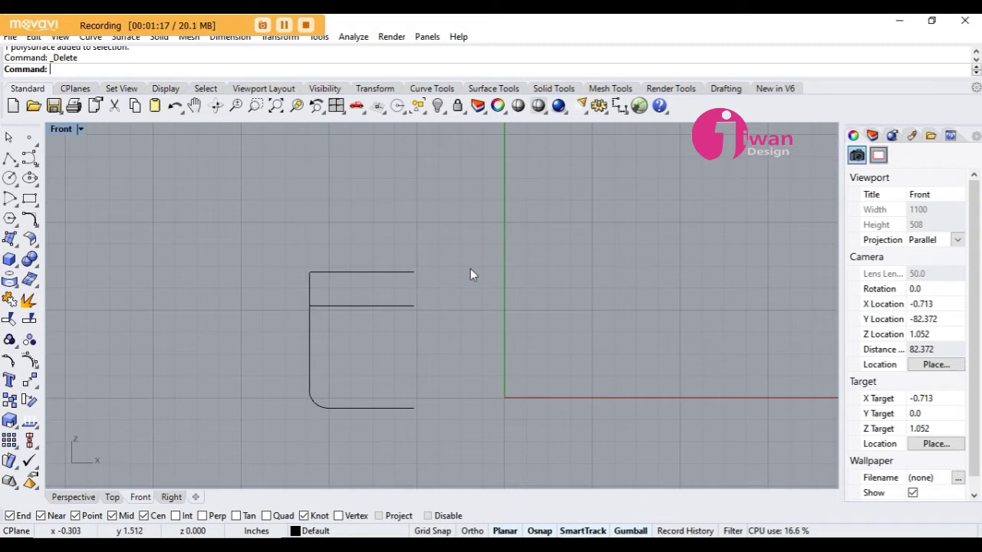
scroll(326, 338, up, 3)
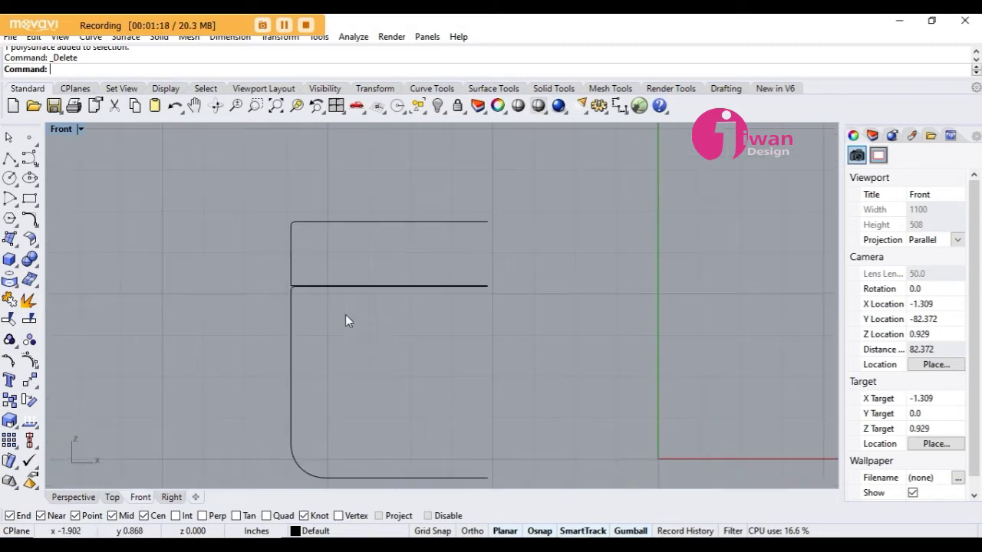
- Examine the lid's profile curve above the jar body profile in the Front view
click(363, 223)
click(454, 332)
scroll(436, 301, down, 4)
right_drag(436, 301, 282, 290)
scroll(204, 255, up, 2)
click(224, 233)
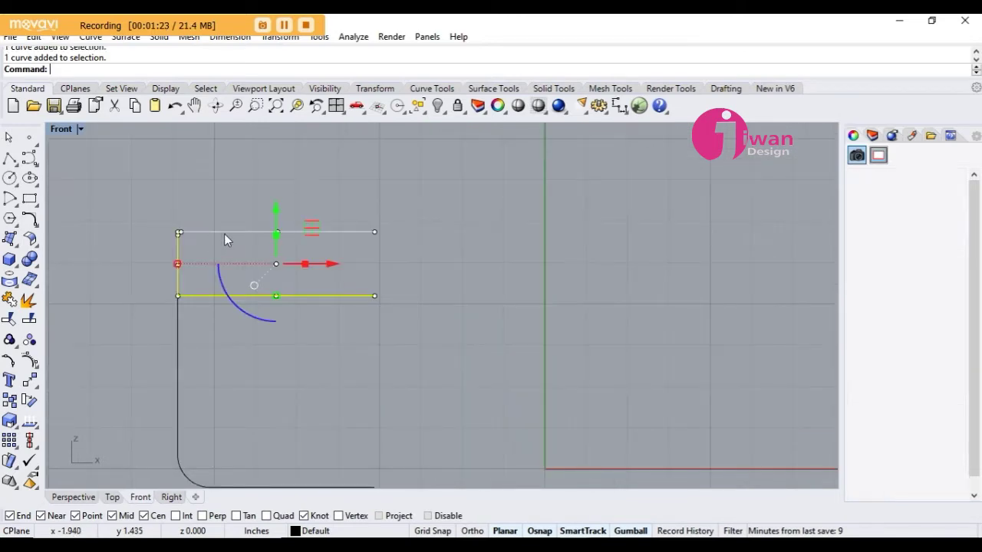
click(476, 343)
scroll(357, 297, down, 2)
scroll(355, 302, up, 2)
click(296, 235)
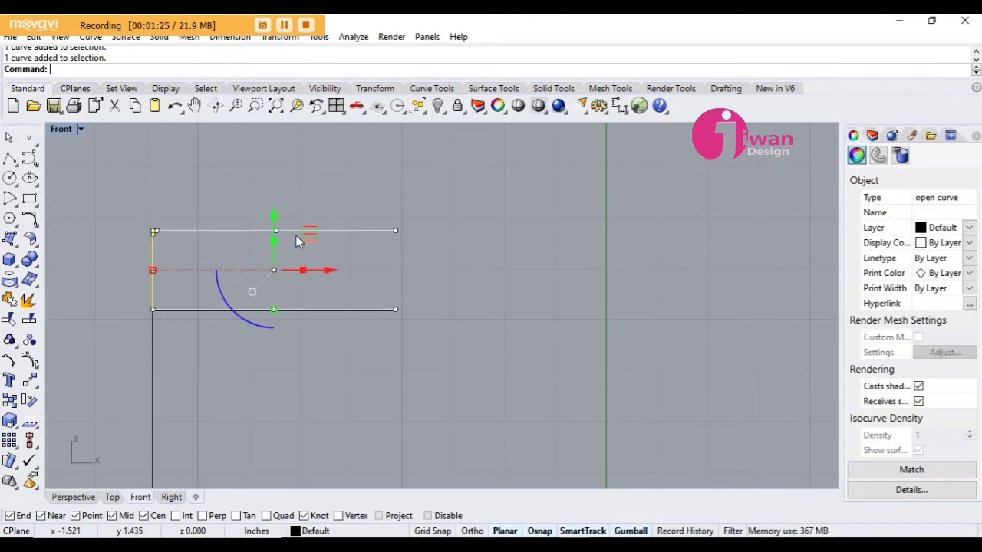
click(524, 233)
click(197, 230)
click(552, 231)
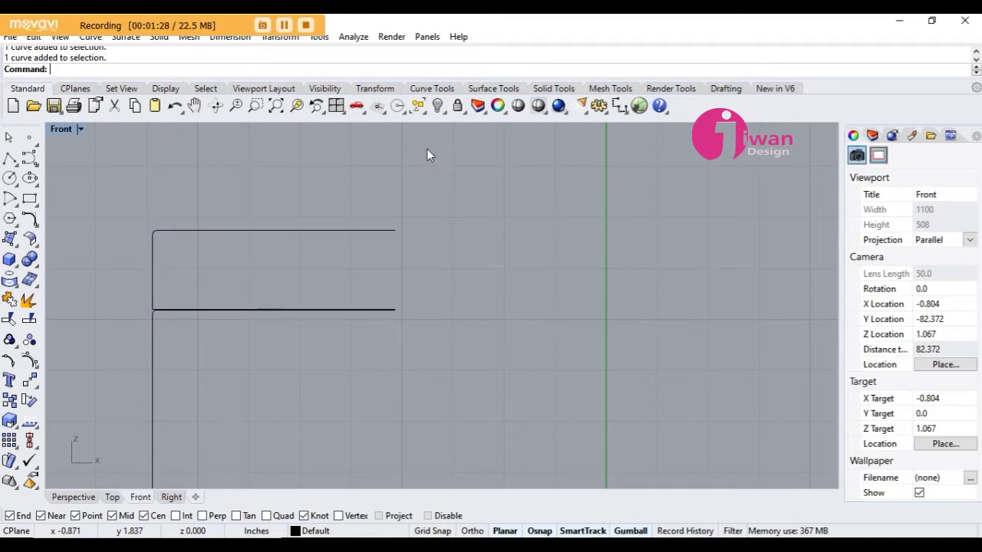
- Draw a rectangle about 3 by 0.42 inches in the Front view, its upper edge level with the lid profile's top line
click(30, 198)
scroll(398, 253, down, 2)
scroll(404, 256, down, 8)
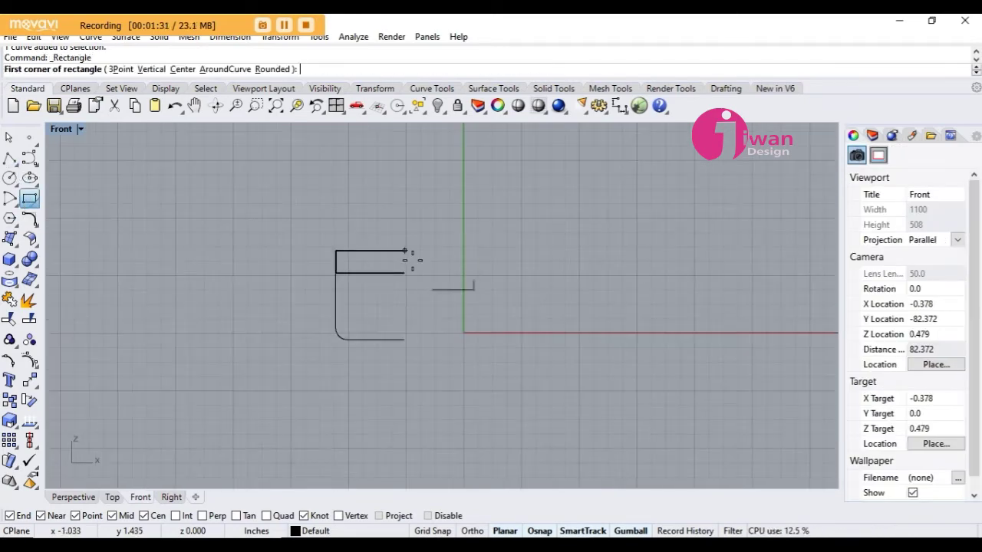
right_drag(414, 259, 213, 268)
scroll(368, 281, up, 2)
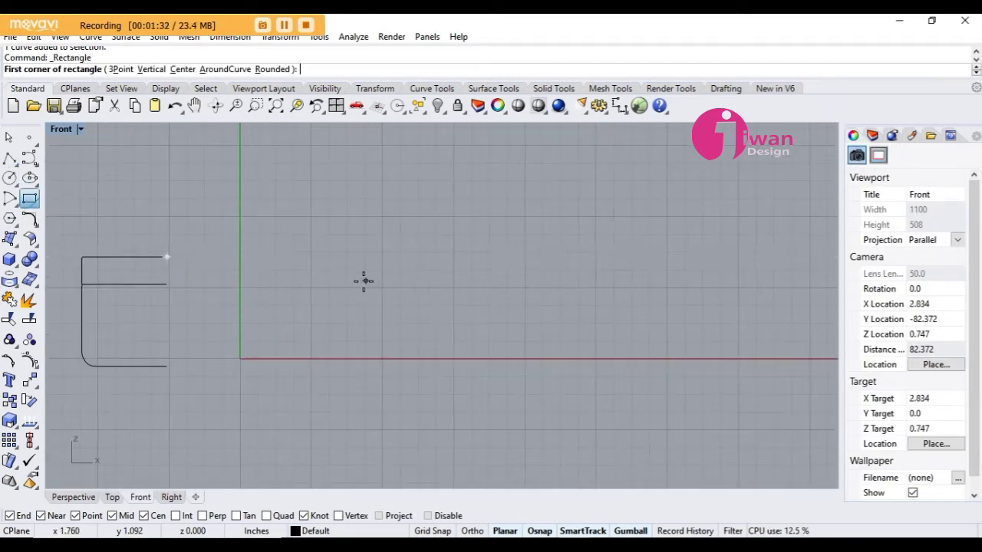
click(312, 256)
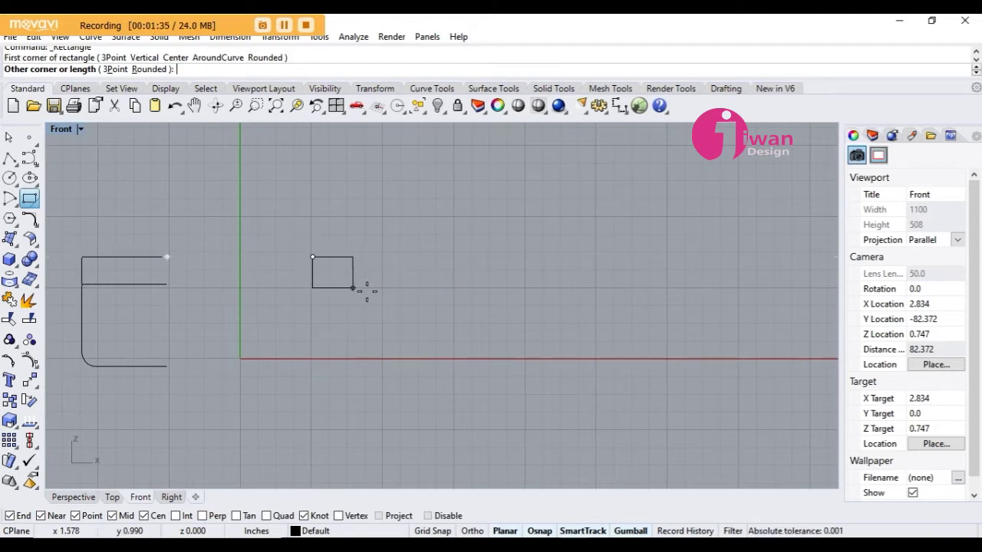
click(525, 287)
click(524, 287)
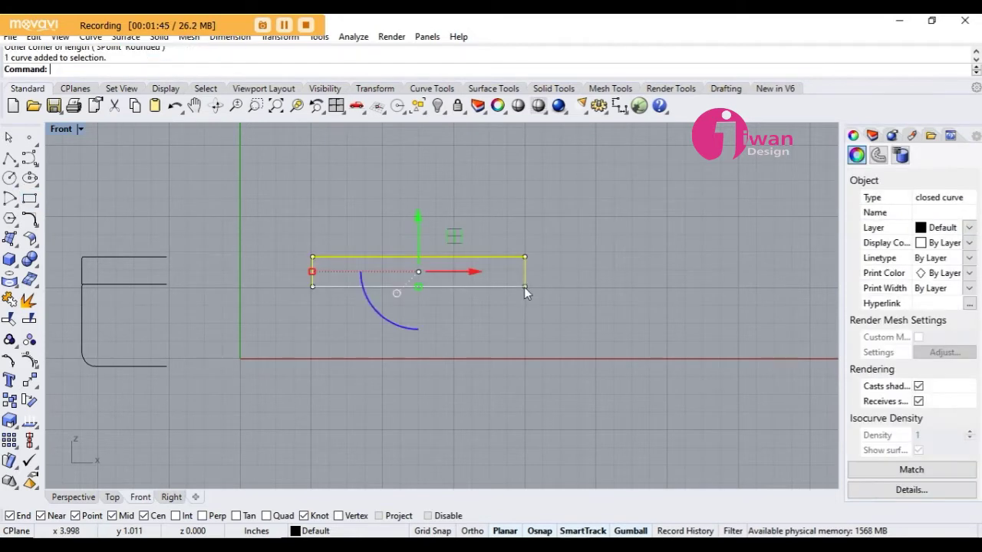
scroll(522, 288, down, 2)
scroll(464, 279, up, 1)
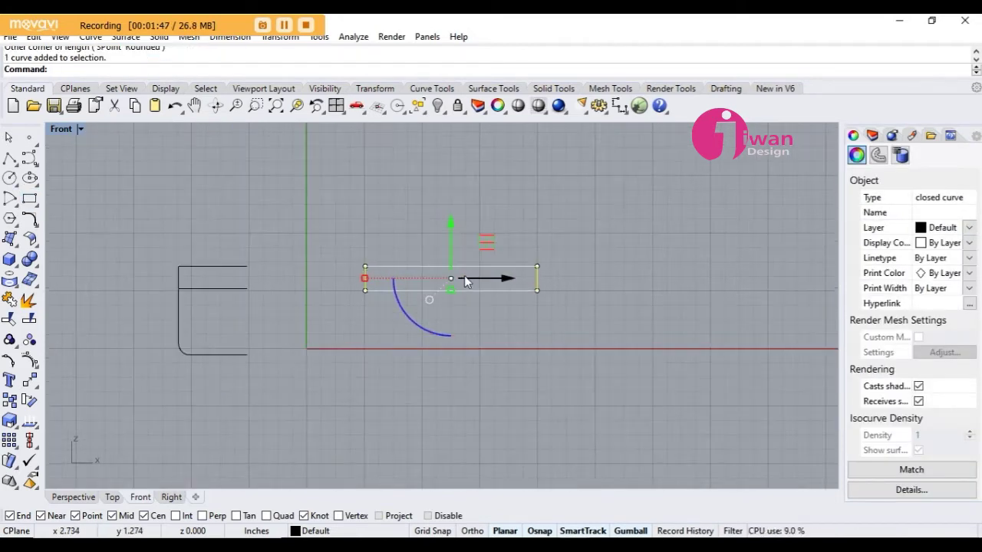
click(499, 360)
scroll(398, 267, up, 2)
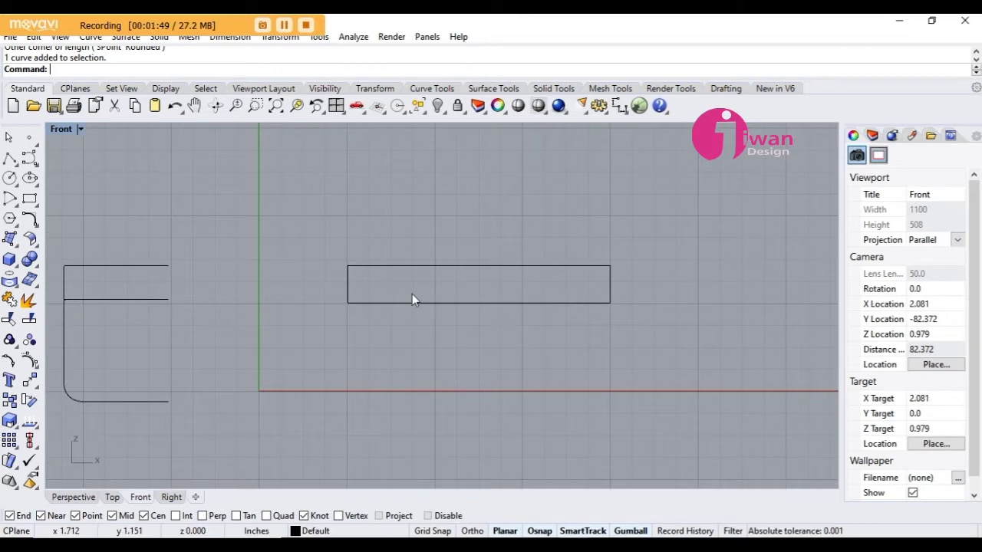
scroll(426, 295, down, 1)
click(455, 301)
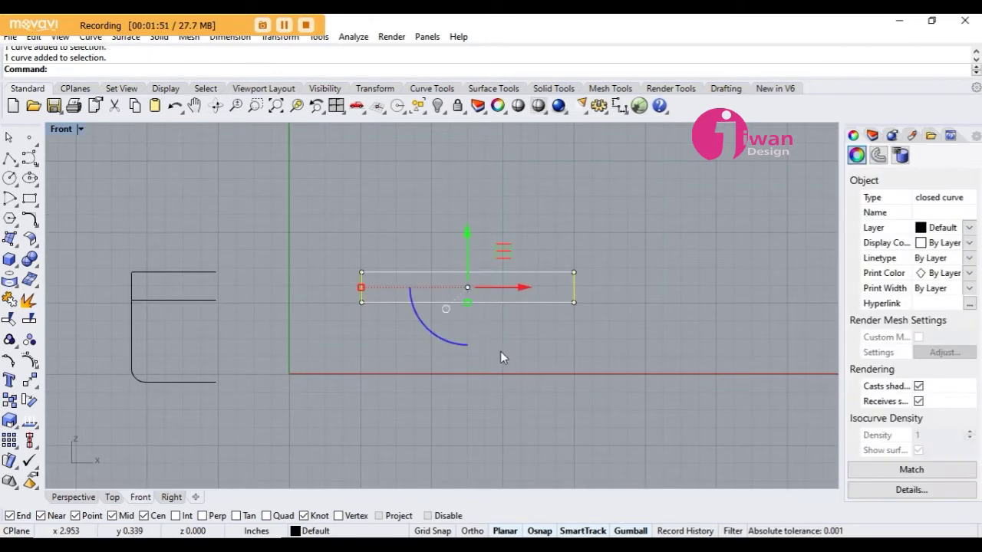
click(500, 351)
scroll(495, 354, down, 1)
click(457, 312)
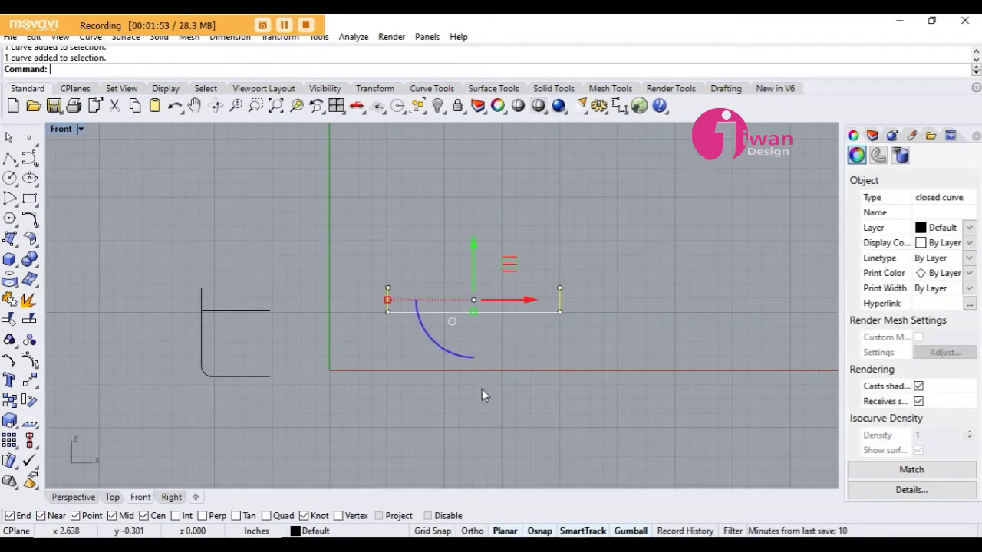
click(485, 390)
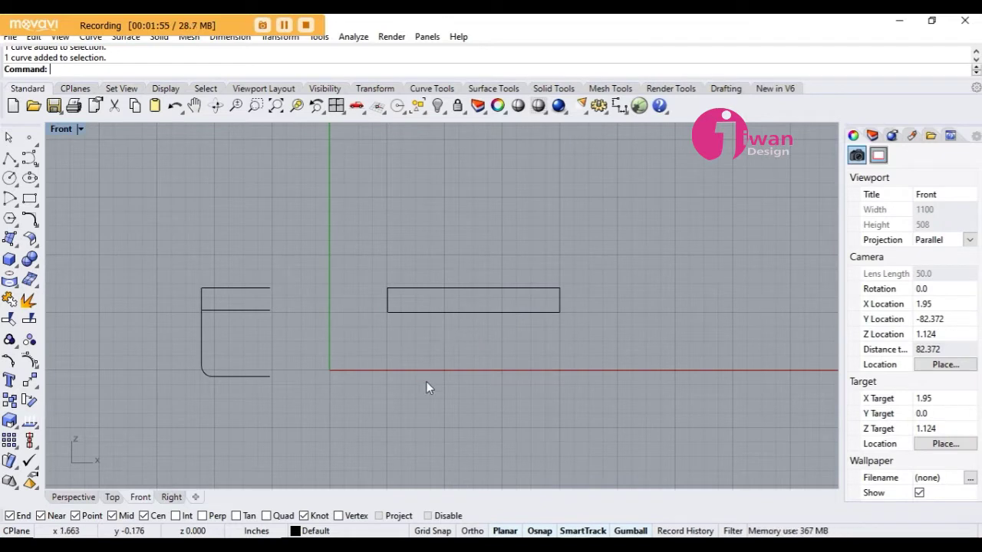
click(520, 318)
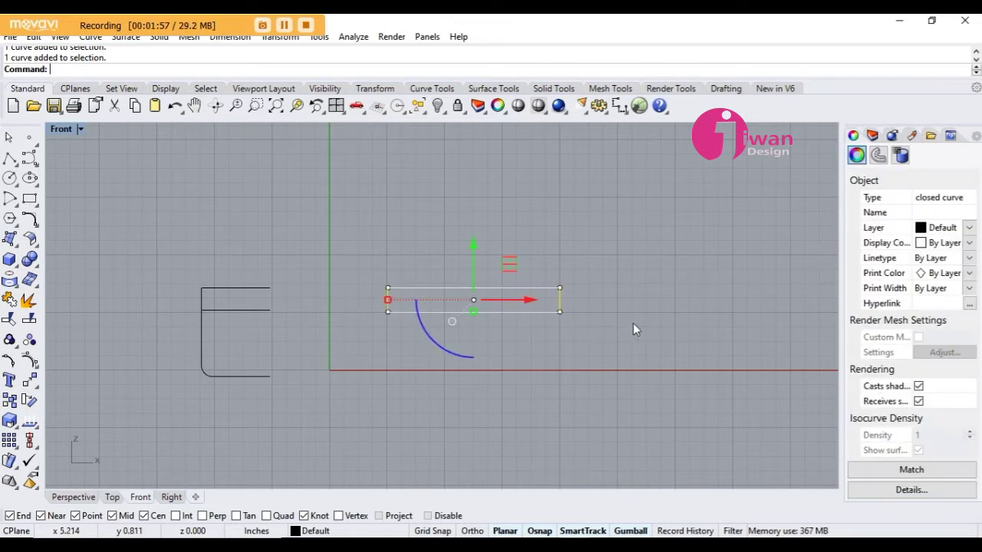
click(633, 328)
click(470, 312)
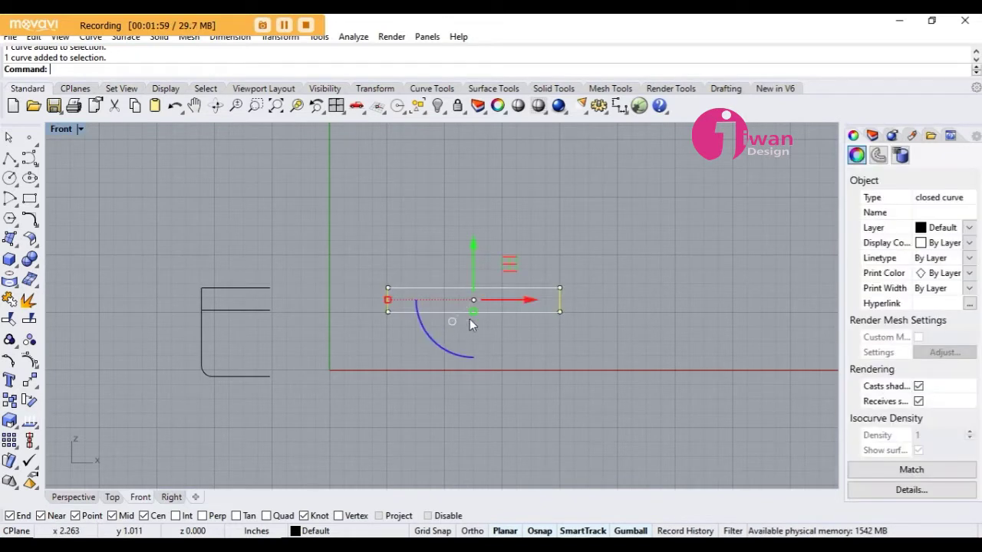
click(382, 427)
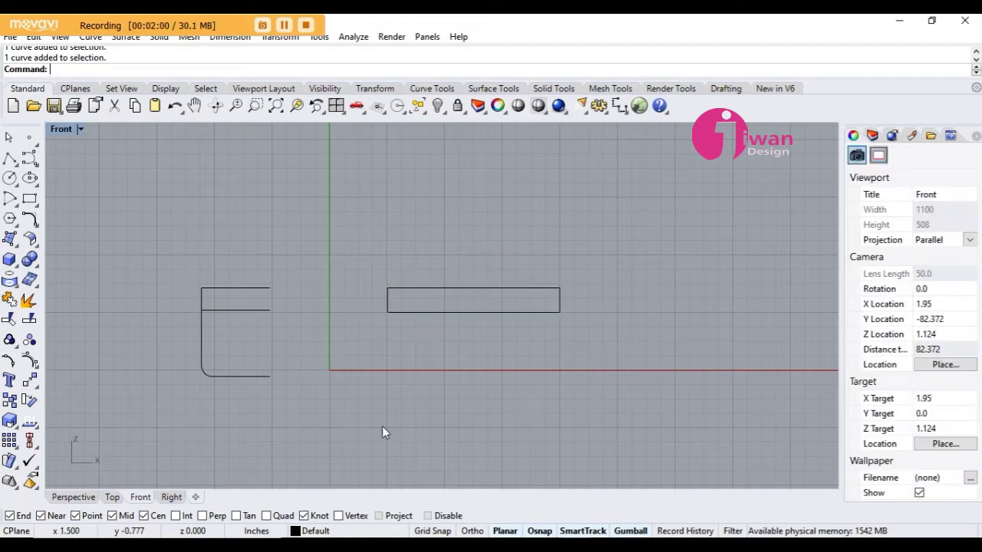
- Draw a vertical line about 2.1 inches long upward from the midpoint of the rectangle's lower edge, crossing its upper edge
click(9, 158)
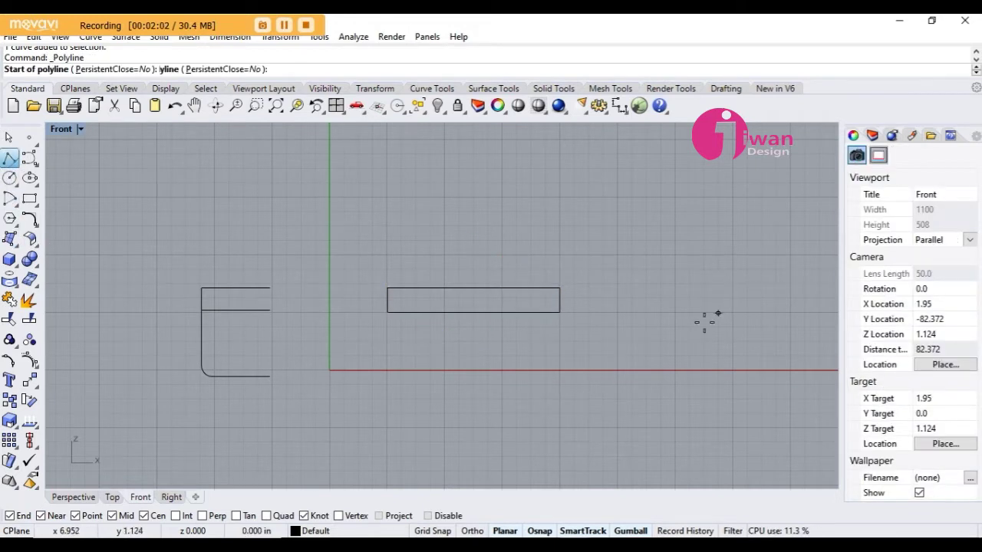
click(475, 314)
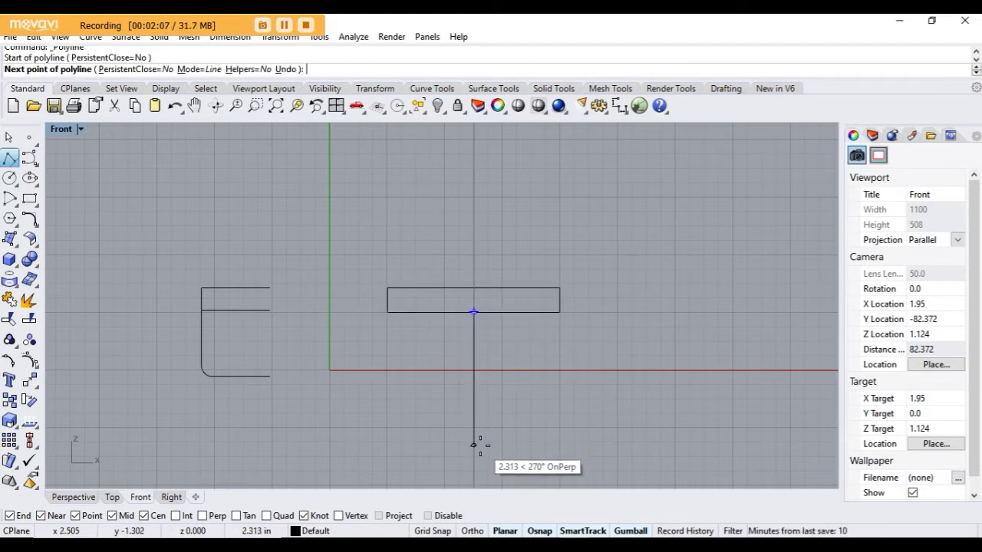
click(475, 190)
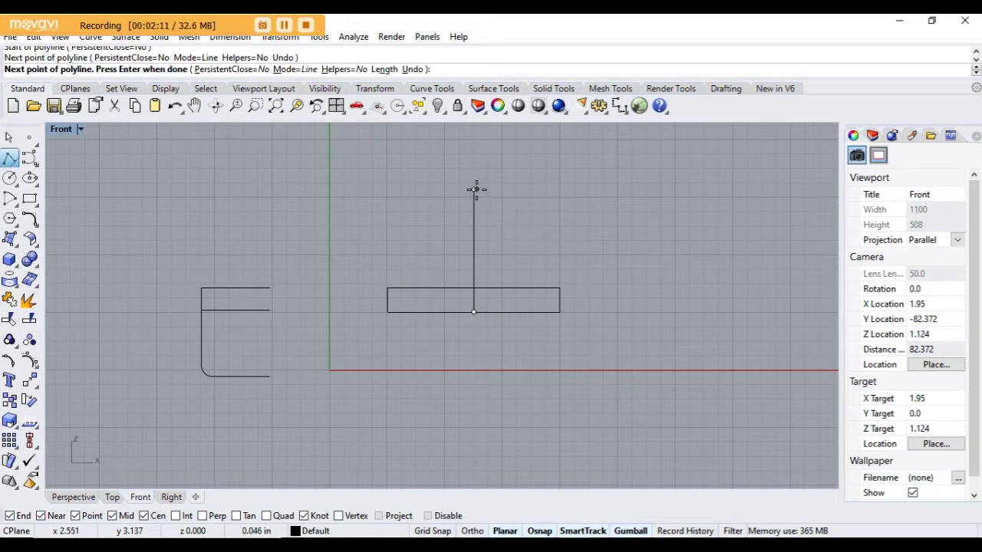
key(Return)
click(476, 190)
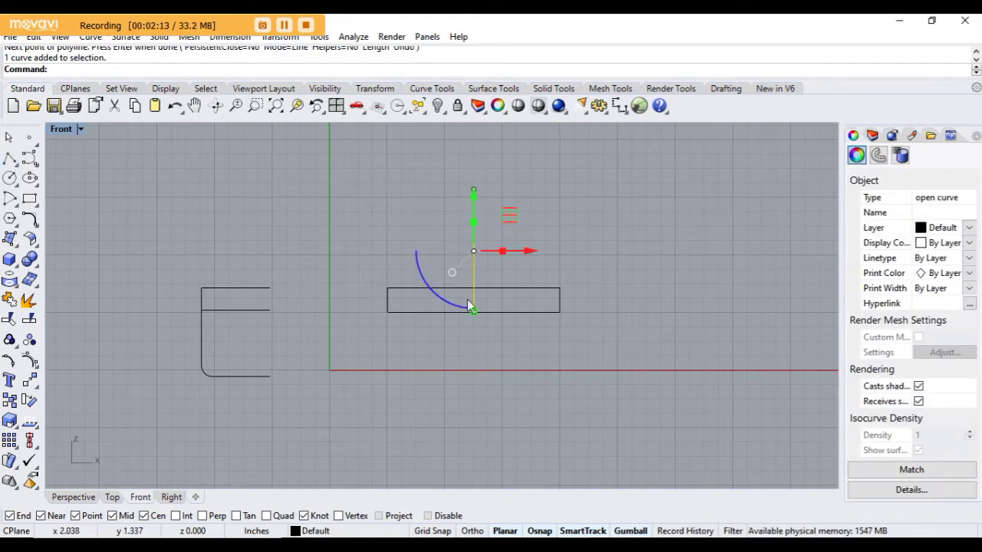
- Trim away the rectangle's right half, using the vertical line as the cutting object
click(9, 321)
scroll(593, 309, up, 3)
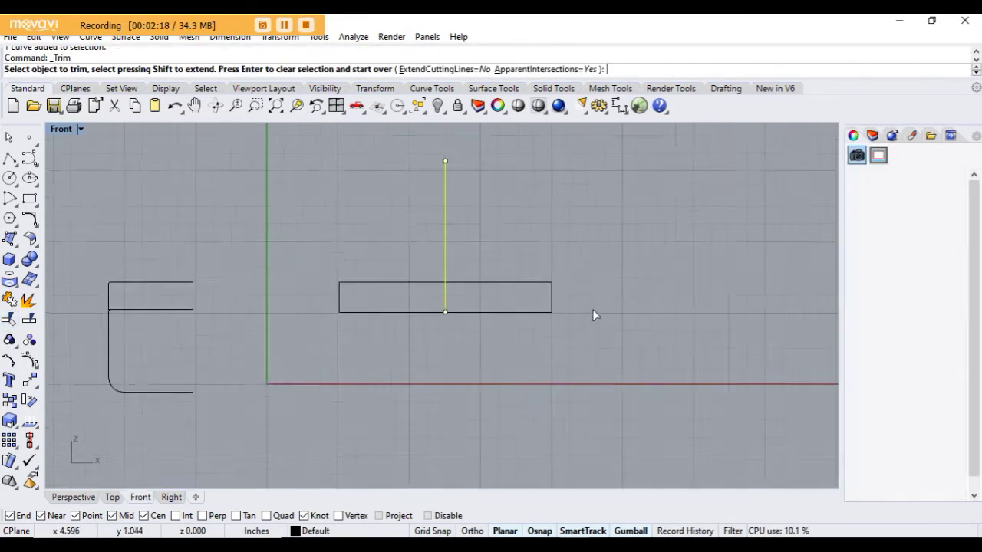
click(515, 279)
scroll(517, 280, down, 4)
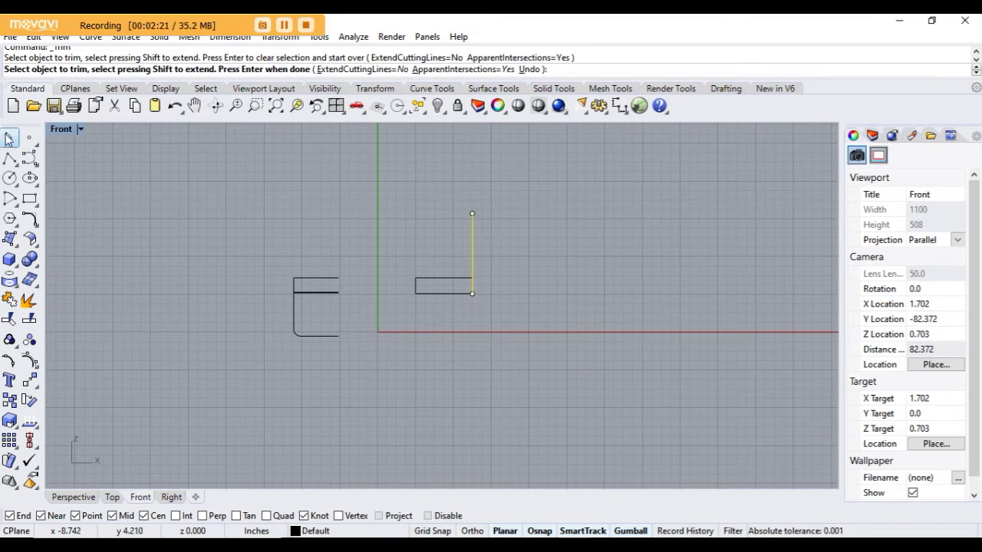
key(Escape)
key(Escape)
- Delete the vertical cutting line, leaving only the open half of the rectangle
scroll(472, 262, up, 4)
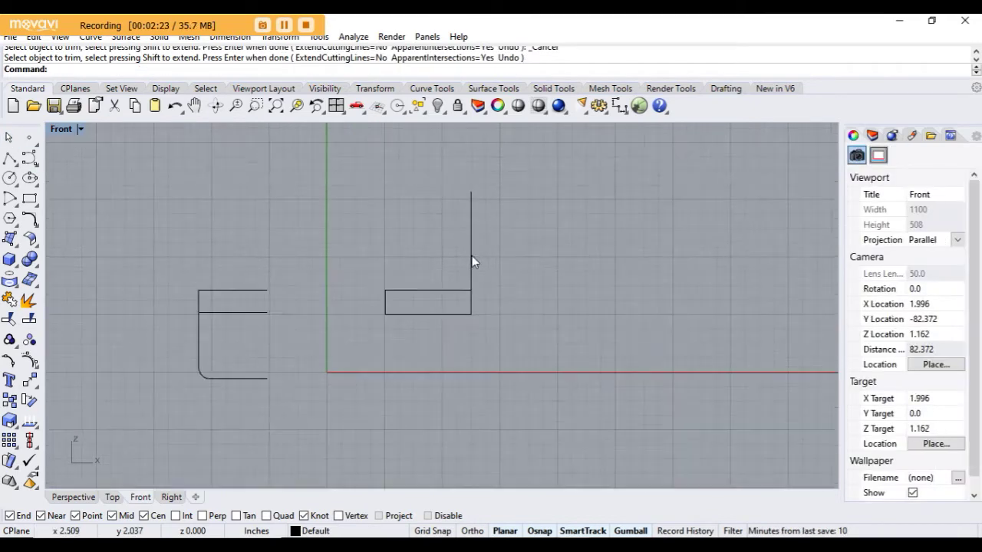
click(471, 262)
key(Delete)
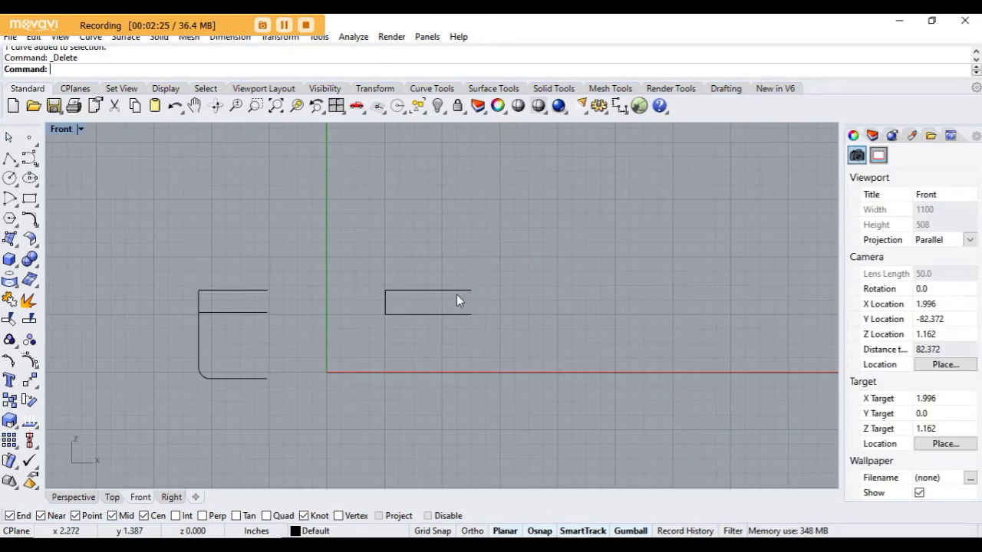
- Try a 0.1 inch radius fillet on the upper-left corner of the new half-rectangle profile
scroll(436, 307, up, 2)
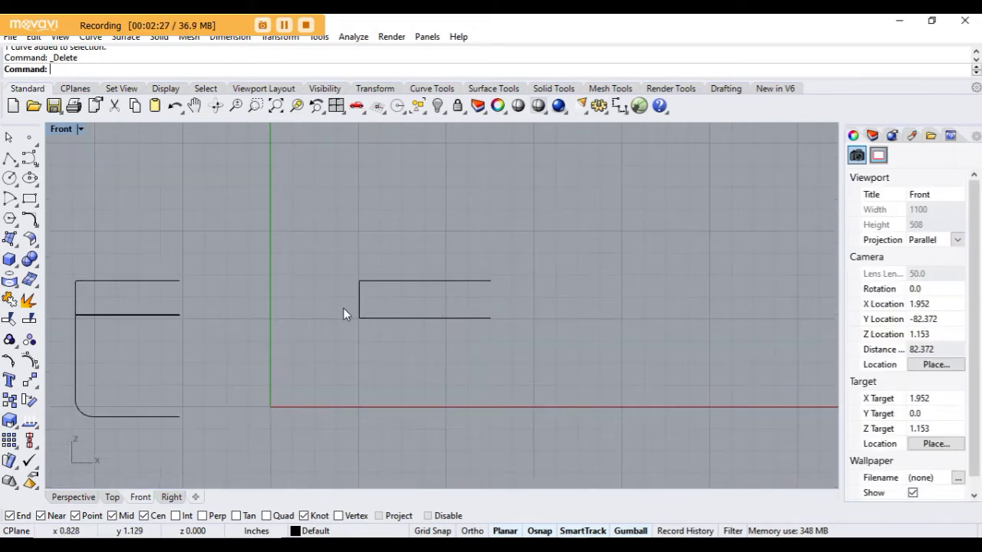
scroll(391, 338, up, 2)
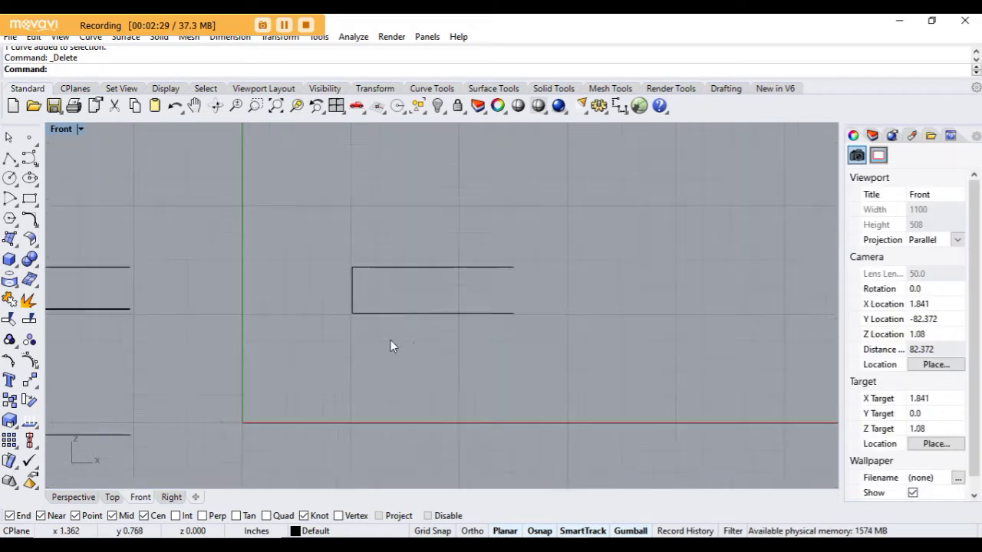
scroll(395, 327, down, 2)
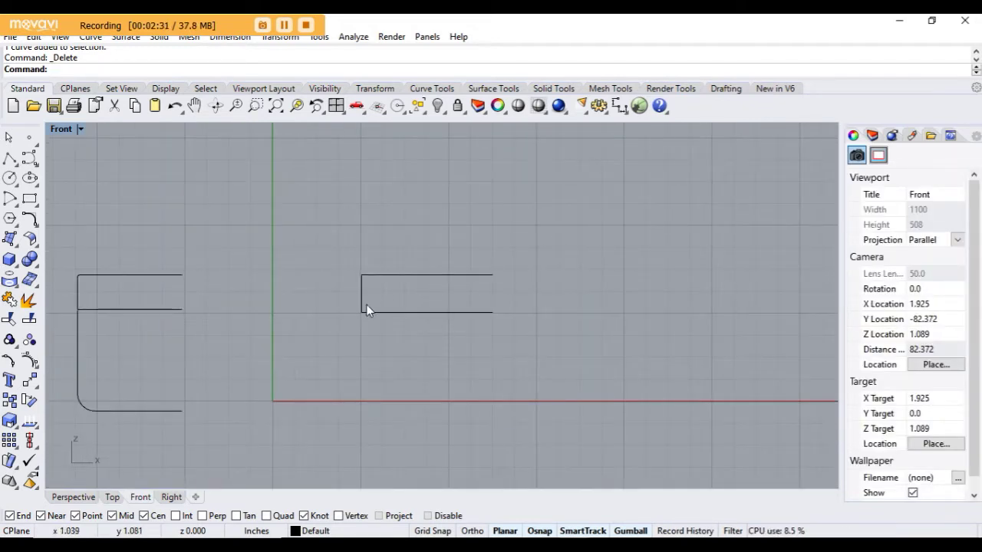
scroll(368, 303, up, 2)
scroll(370, 292, down, 1)
scroll(365, 260, up, 4)
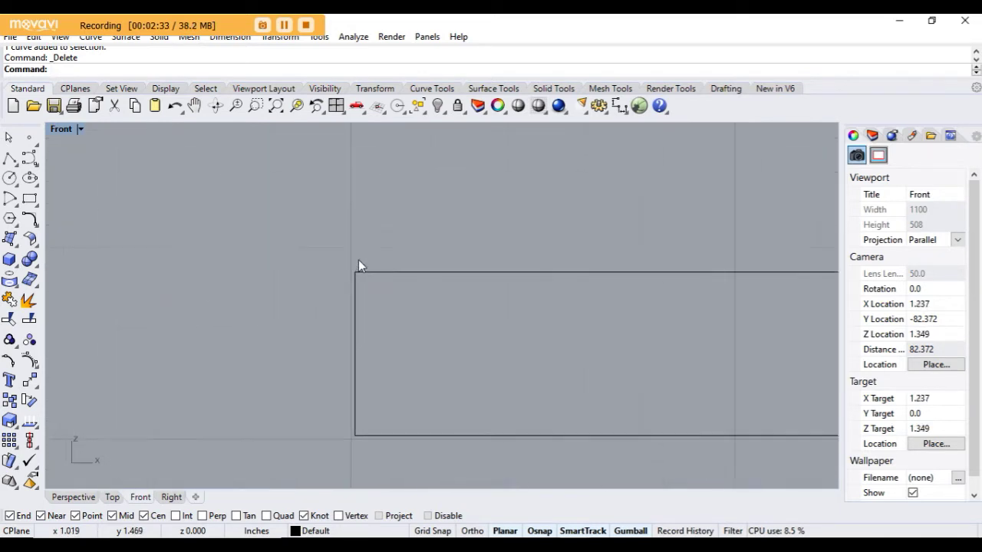
scroll(359, 273, up, 2)
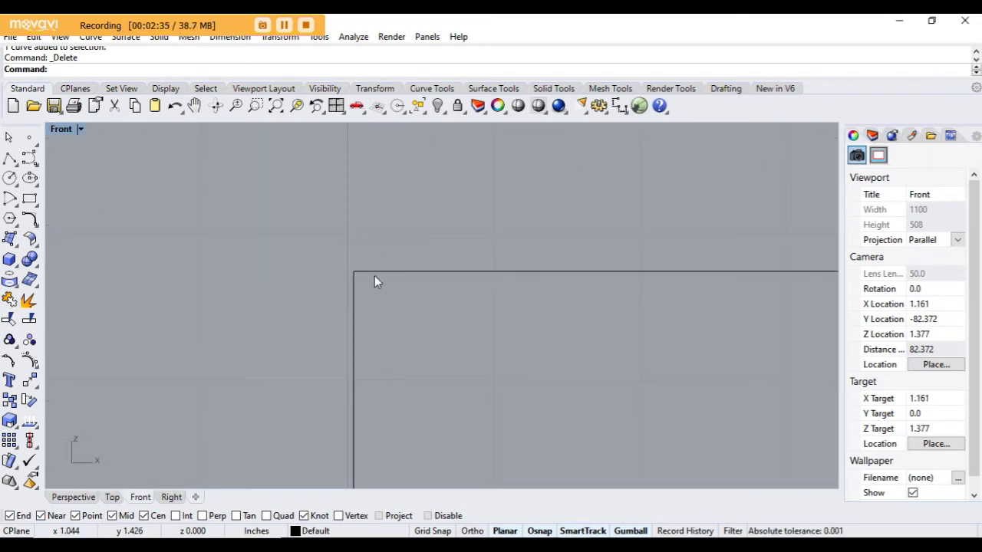
click(375, 273)
click(395, 308)
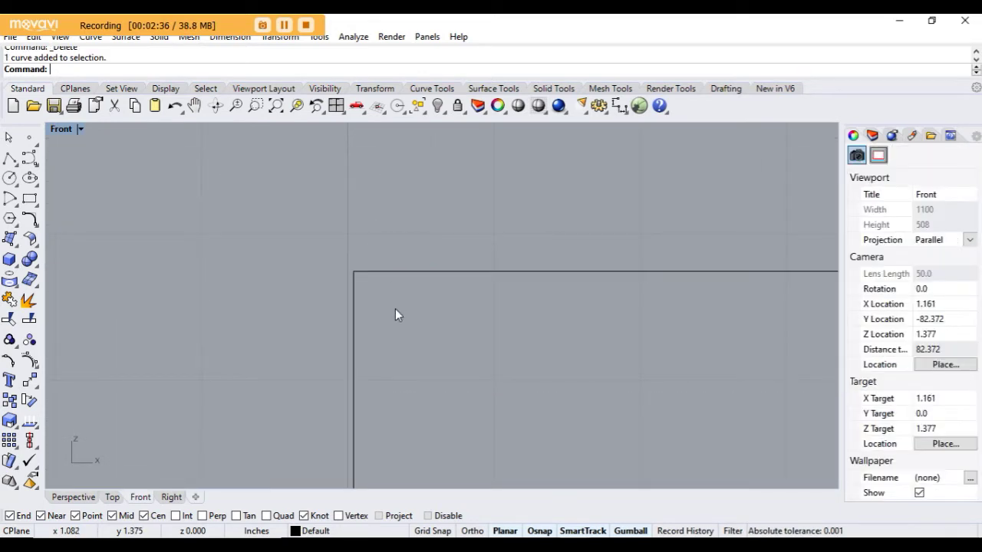
click(28, 221)
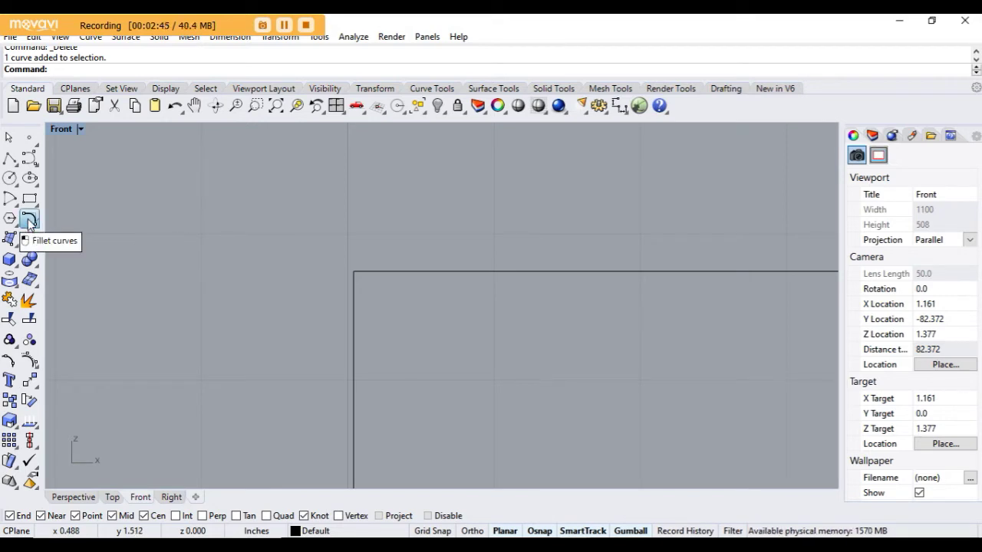
click(375, 272)
click(375, 272)
scroll(375, 274, down, 4)
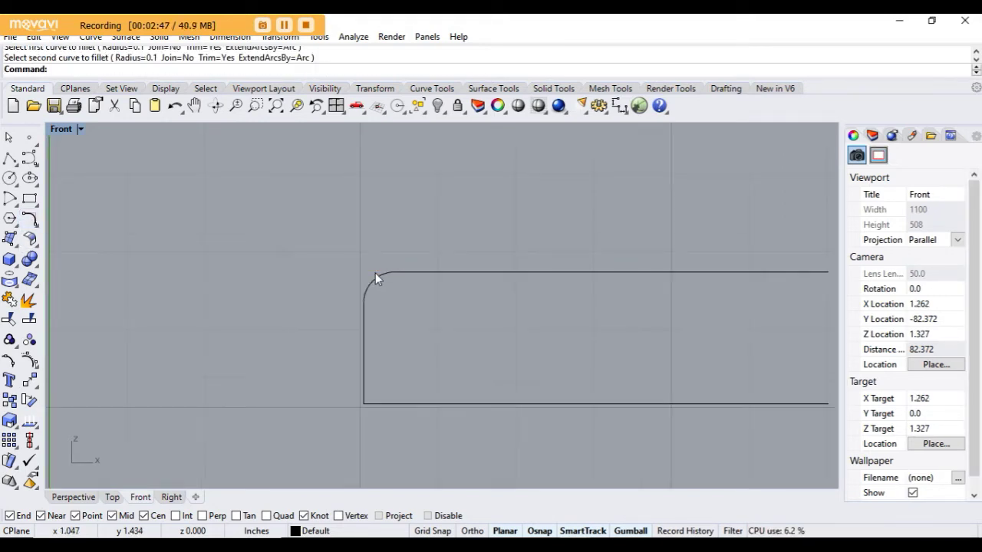
- Examine the rounded corner of the new profile up close and undo the 0.1 inch fillet
scroll(380, 285, up, 2)
scroll(381, 286, down, 2)
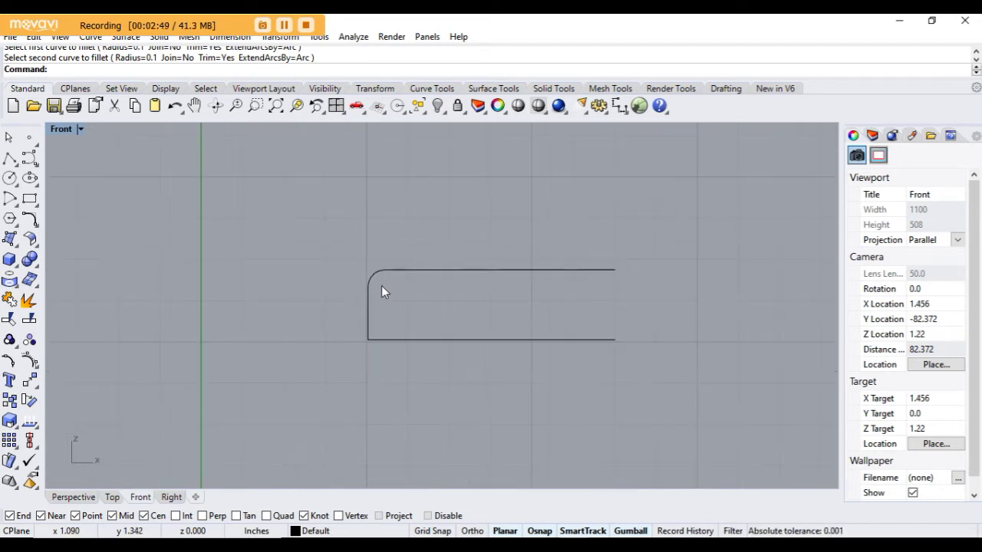
scroll(381, 285, up, 2)
scroll(381, 285, down, 1)
scroll(381, 286, up, 1)
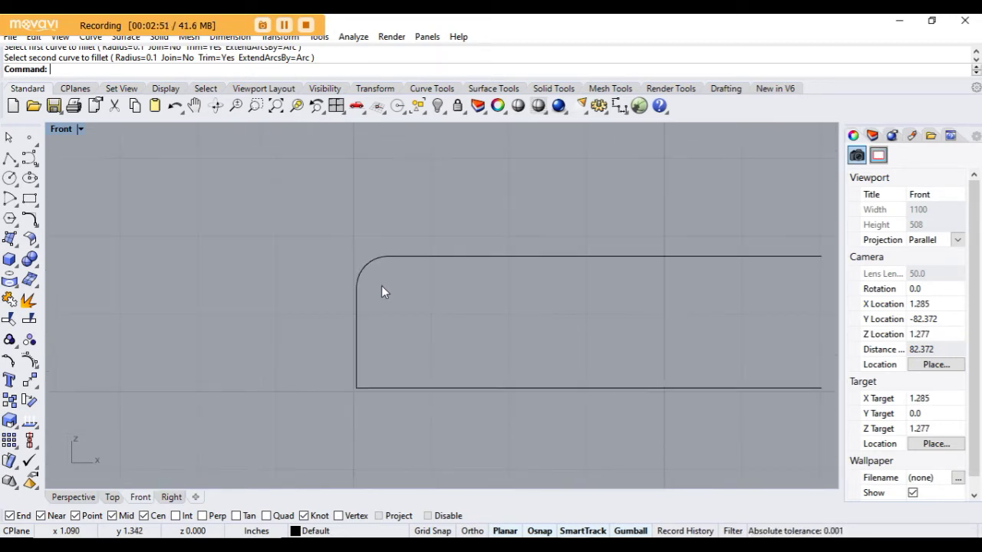
scroll(381, 286, down, 1)
scroll(368, 272, up, 1)
scroll(382, 274, up, 1)
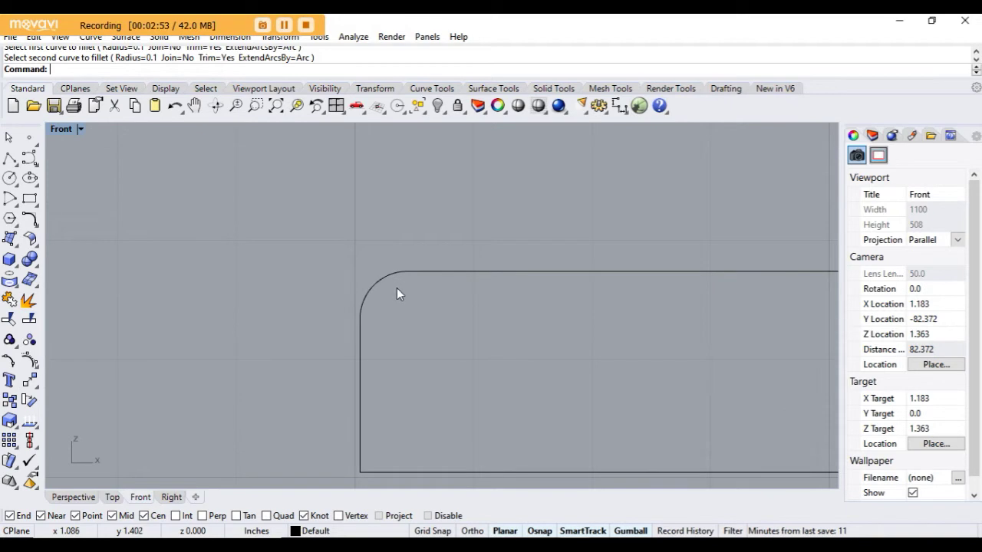
click(397, 289)
key(ctrl+z)
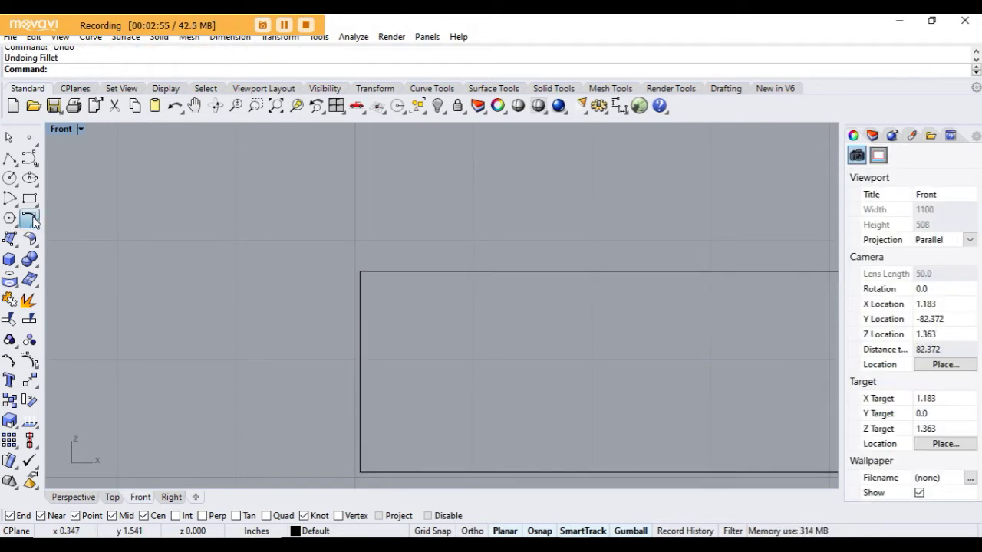
- Try a 0.005 inch radius fillet on the profile's upper-left corner and undo it
click(31, 220)
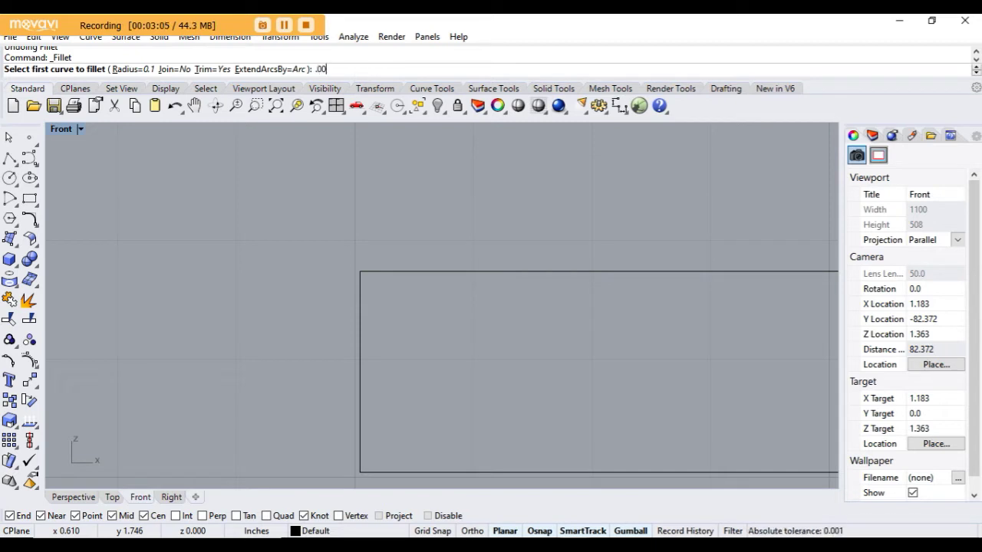
text(5)
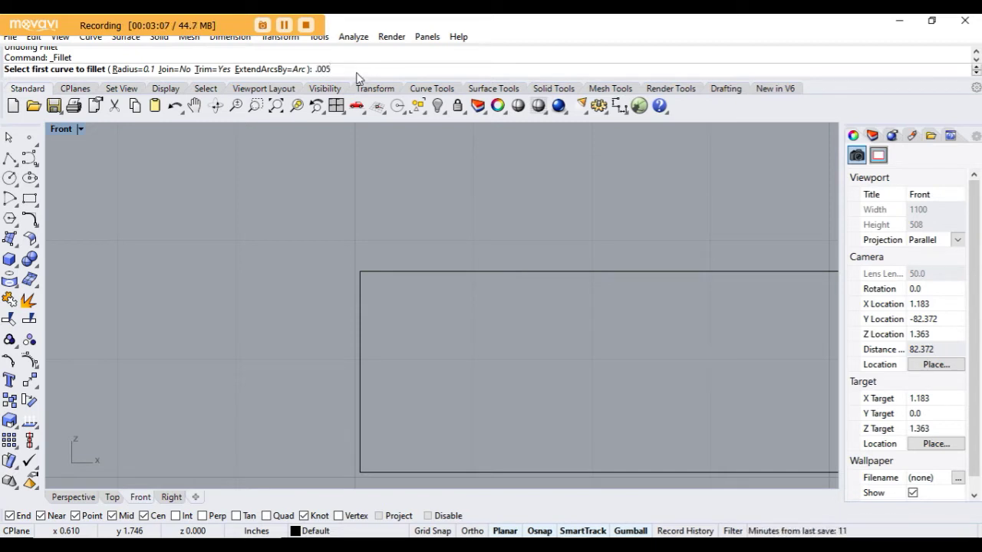
key(Return)
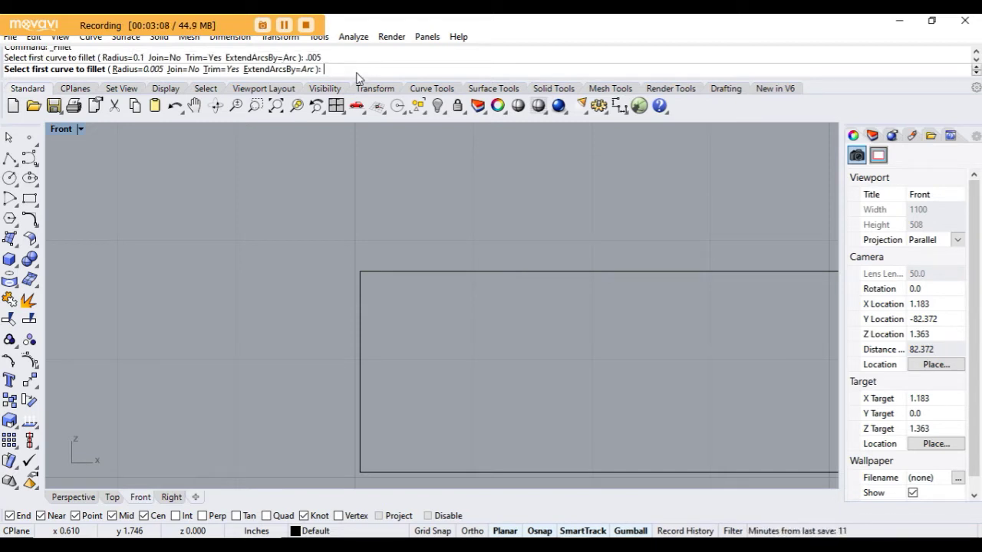
click(374, 275)
click(377, 274)
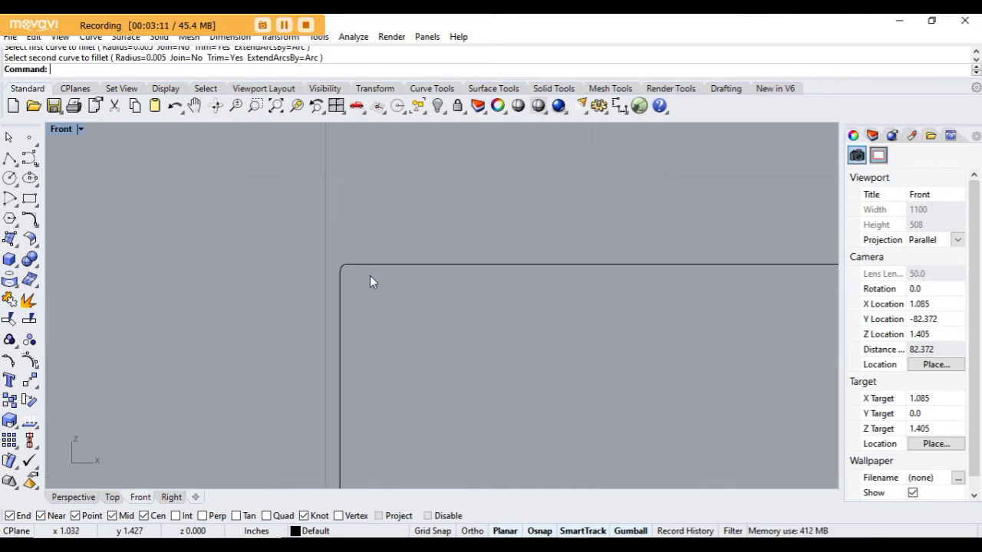
key(ctrl+z)
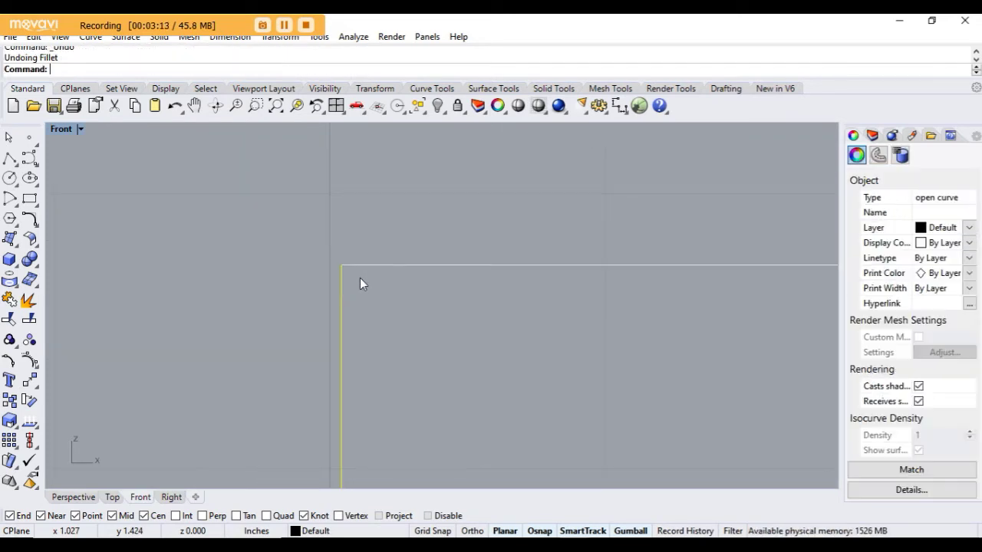
click(258, 199)
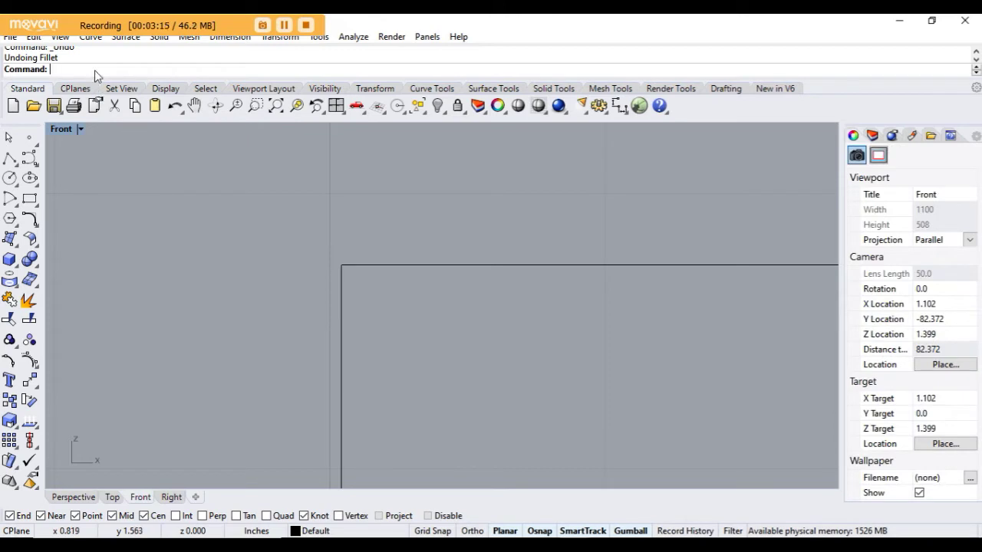
- Fillet the upper-left corner of the half-rectangle profile with a radius of 0.05 inch
click(29, 219)
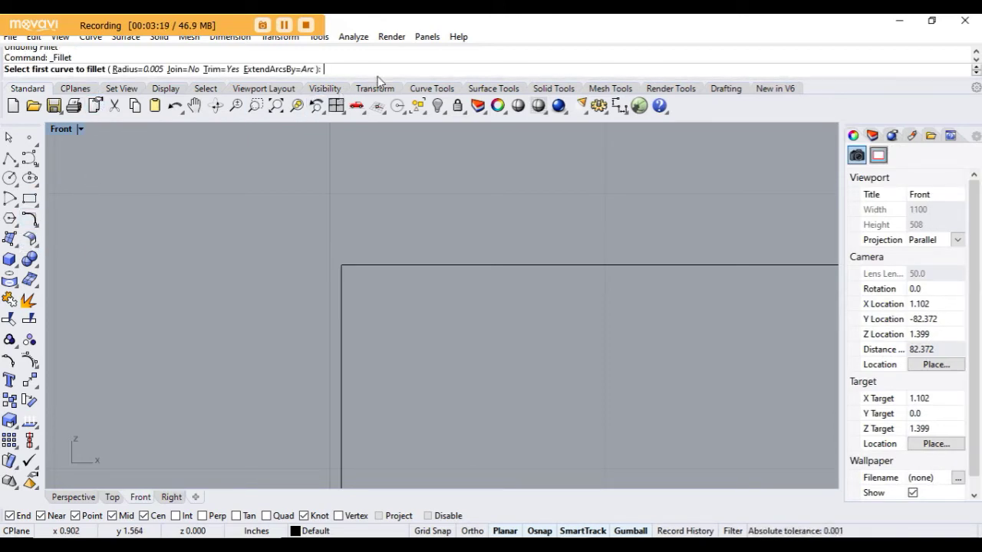
text(.05)
key(Return)
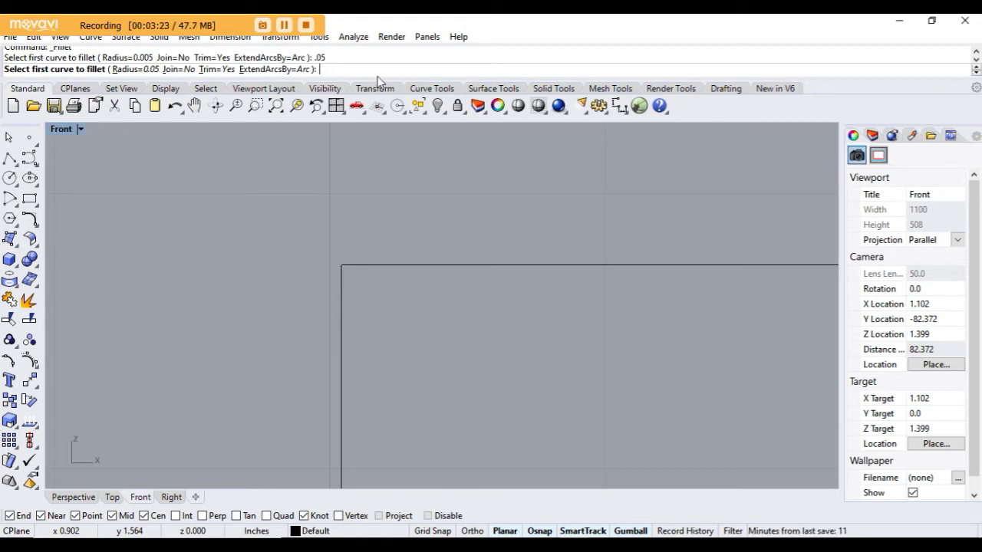
click(359, 265)
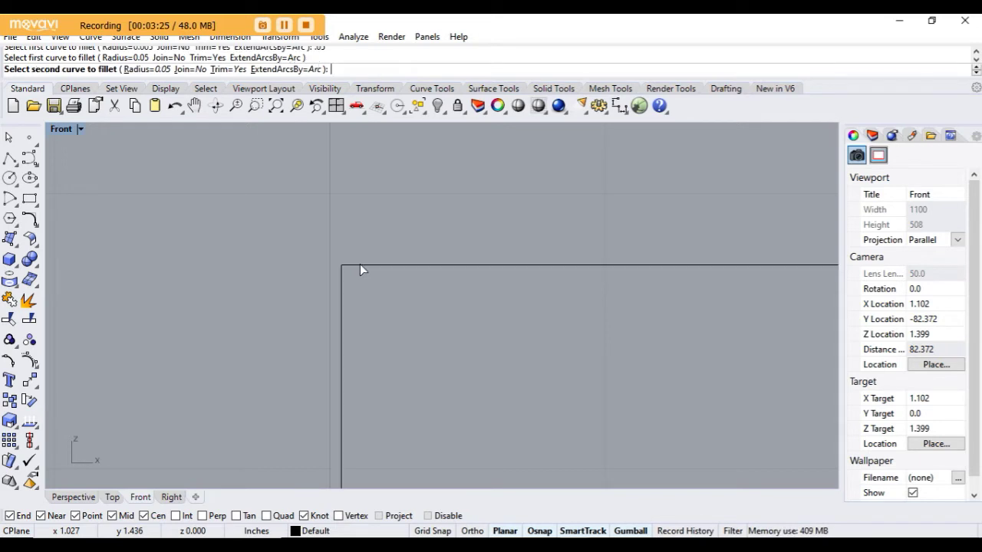
click(343, 270)
scroll(319, 346, down, 3)
scroll(326, 336, down, 18)
scroll(412, 325, up, 8)
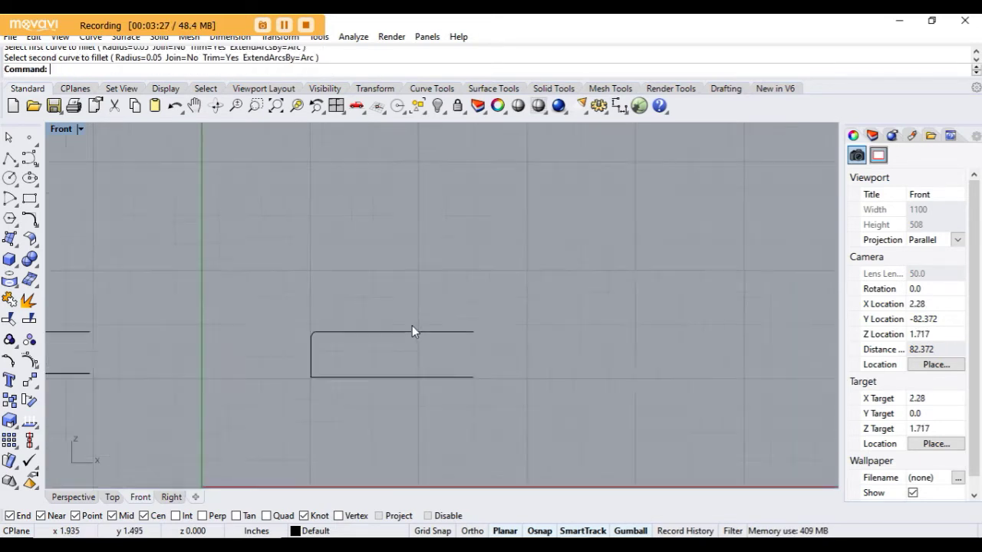
scroll(403, 327, down, 6)
scroll(297, 414, up, 6)
scroll(339, 377, up, 2)
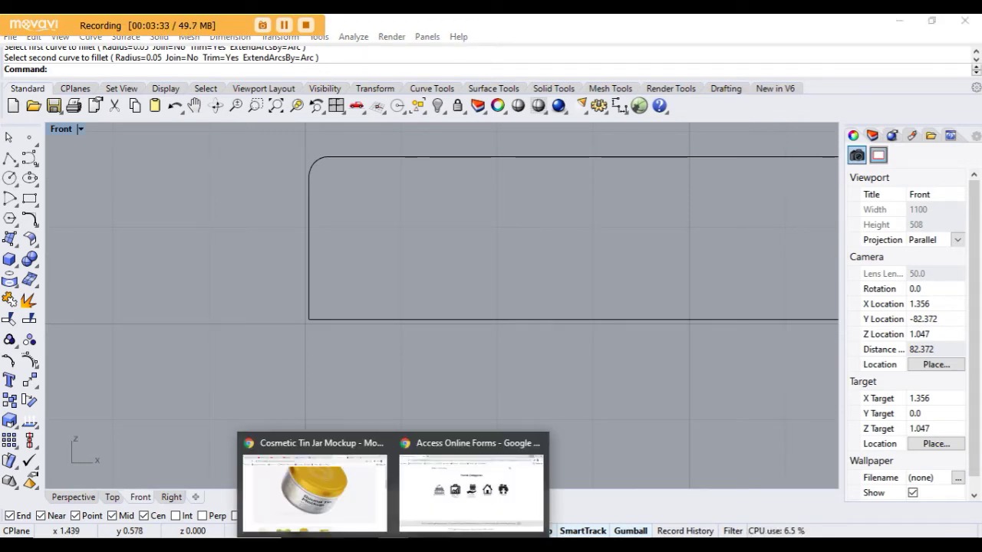
- Switch to the cosmetic tin jar mockup in Chrome, examine the lid's rim and edge shape, and return to Rhinoceros
click(342, 524)
scroll(377, 226, down, 1)
scroll(447, 197, up, 3)
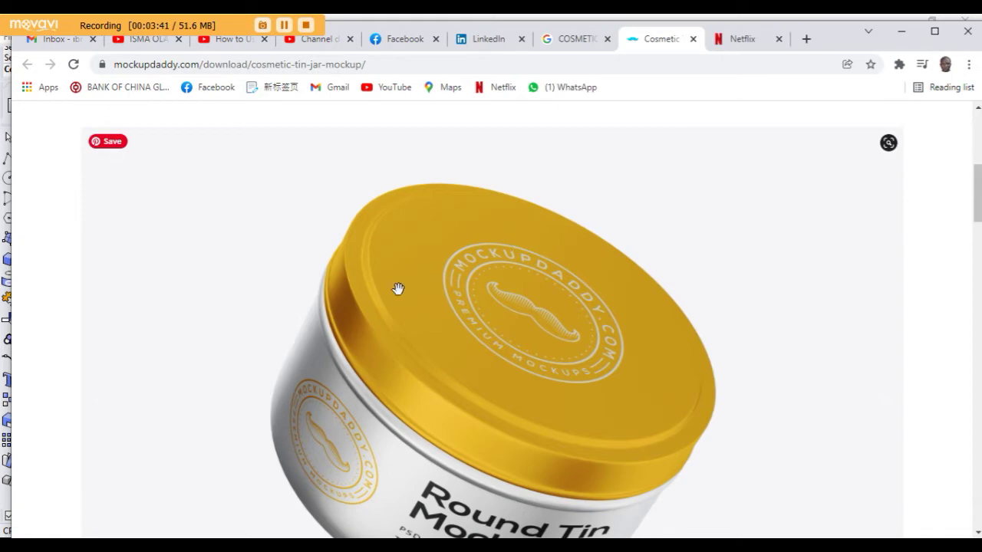
click(902, 33)
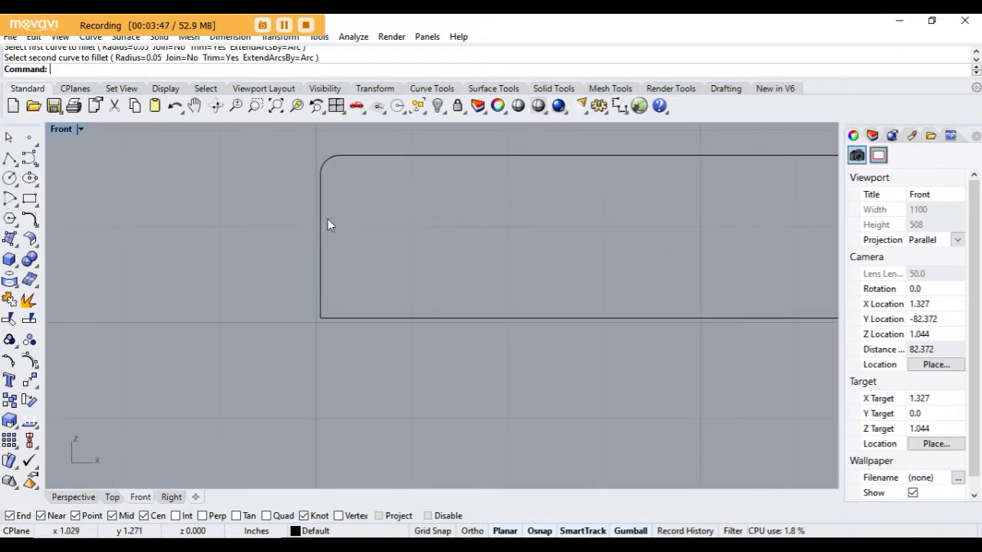
- Undo the 0.05 inch fillet on the new profile's upper-left corner and clear the selection
key(ctrl+z)
scroll(351, 223, up, 4)
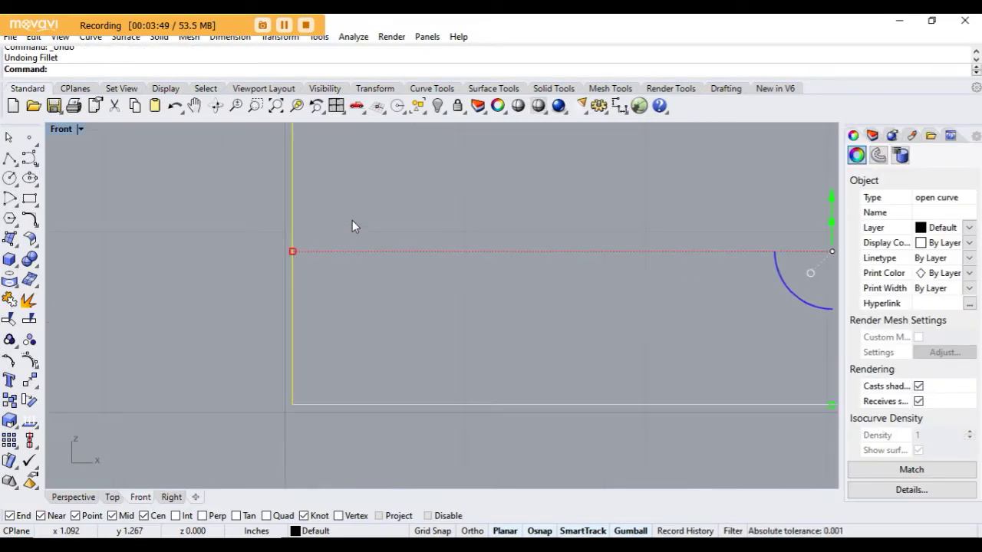
scroll(352, 220, down, 5)
scroll(351, 222, down, 3)
click(316, 206)
scroll(345, 217, up, 4)
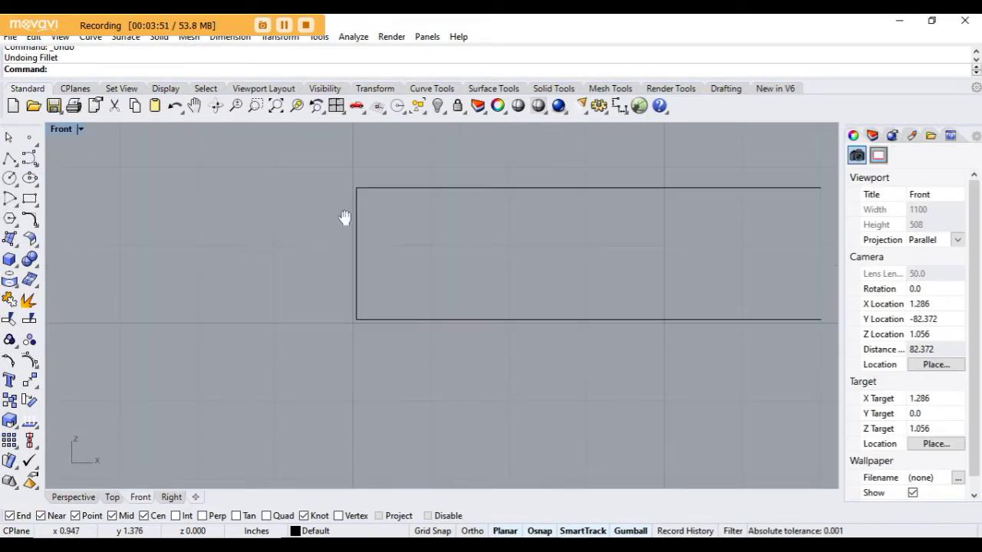
- Draw a small rectangle overlapping the upper-left corner of the half-rectangle profile
scroll(398, 261, up, 3)
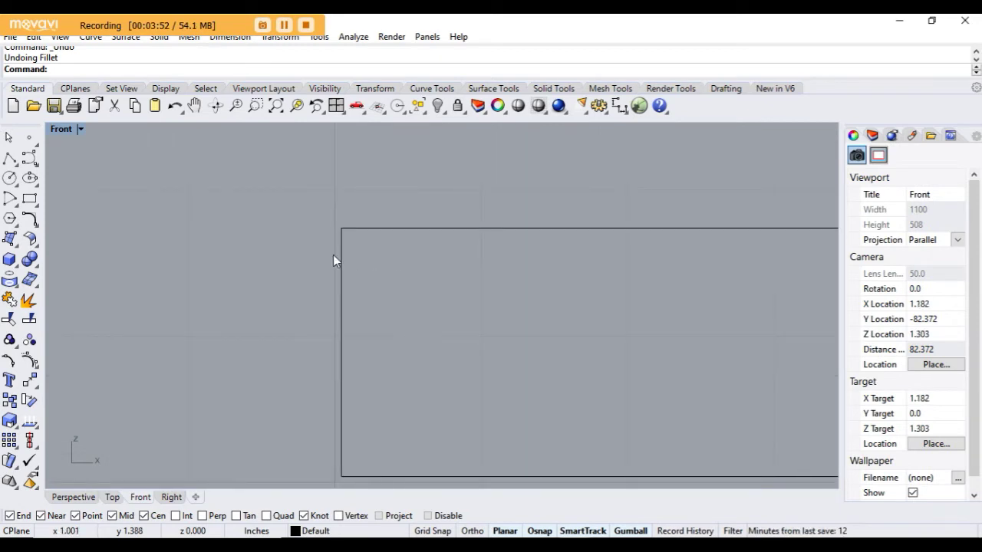
click(29, 201)
click(313, 217)
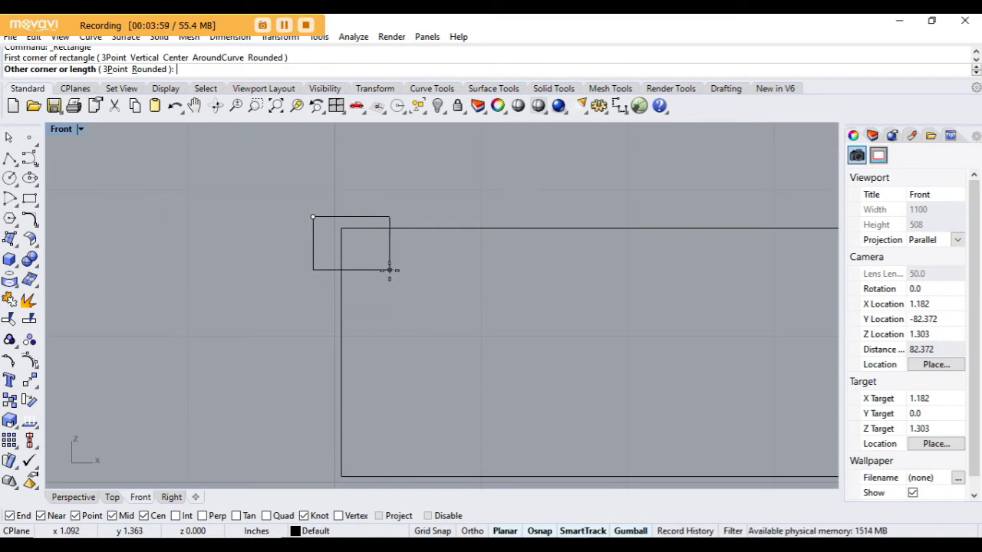
click(390, 270)
click(390, 270)
scroll(389, 270, up, 2)
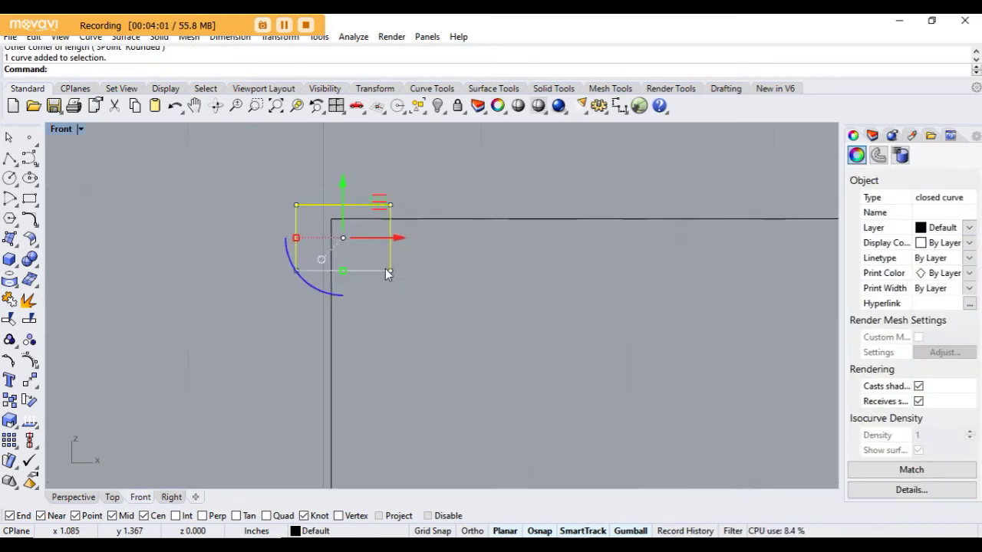
- Trim away the profile's upper-left corner inside the small rectangle, using the rectangle as the cutting edge
click(28, 319)
click(300, 196)
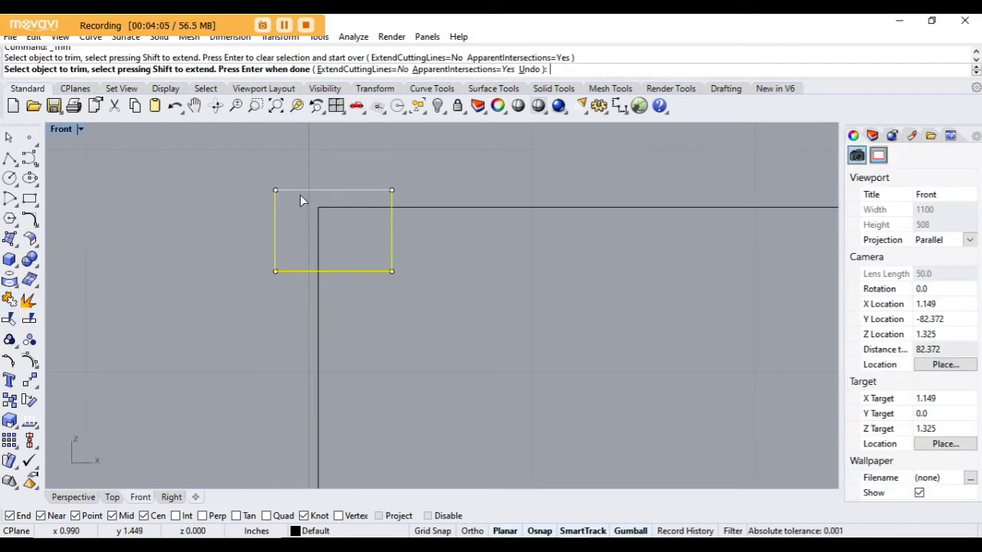
click(321, 210)
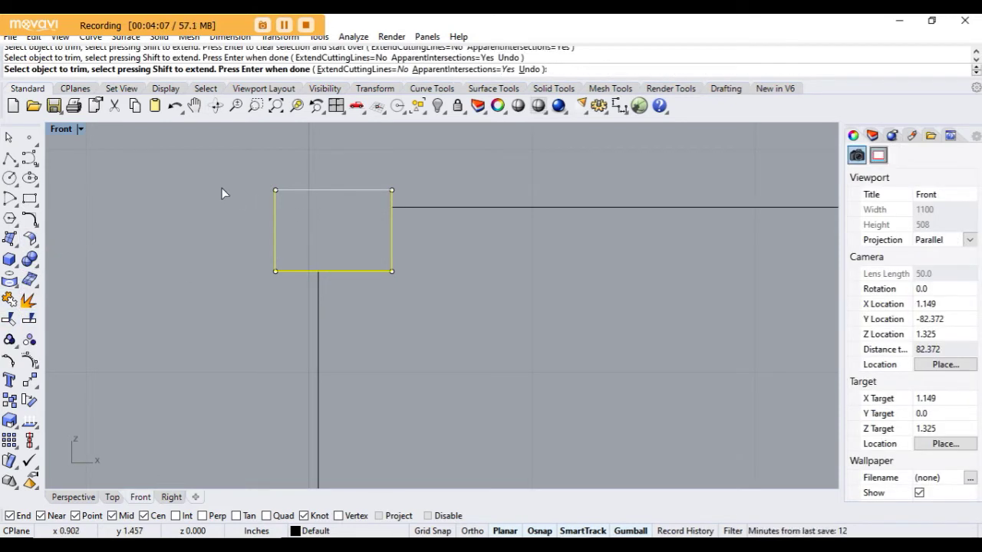
key(Escape)
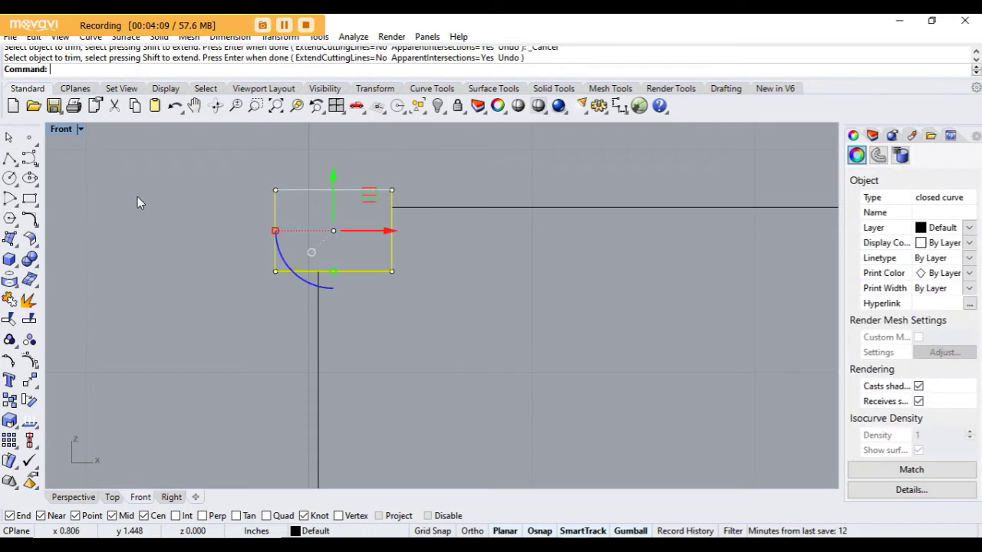
key(Escape)
- Trim off the small rectangle's outer portion using the two profile curves as cutting edges, leaving a stepped notch
click(318, 326)
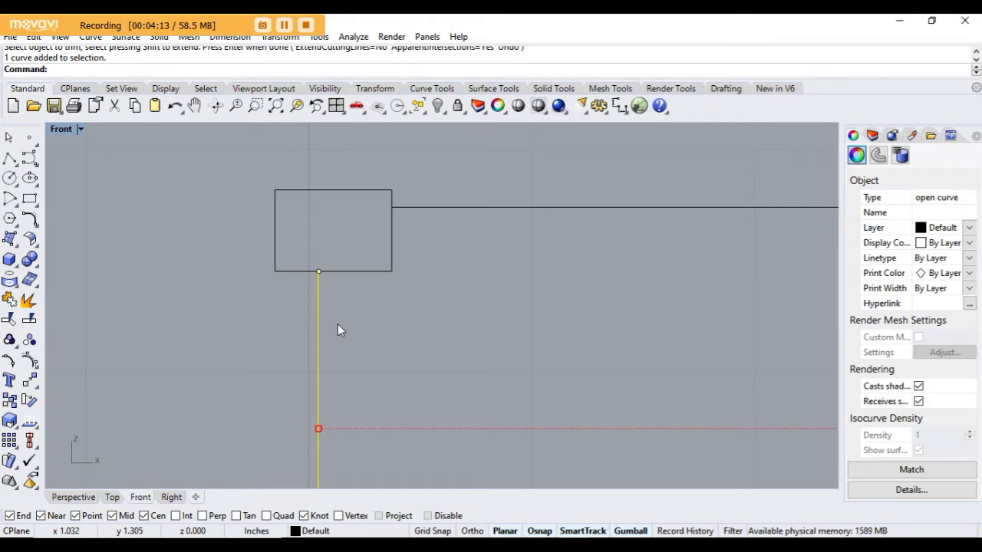
shift+click(461, 207)
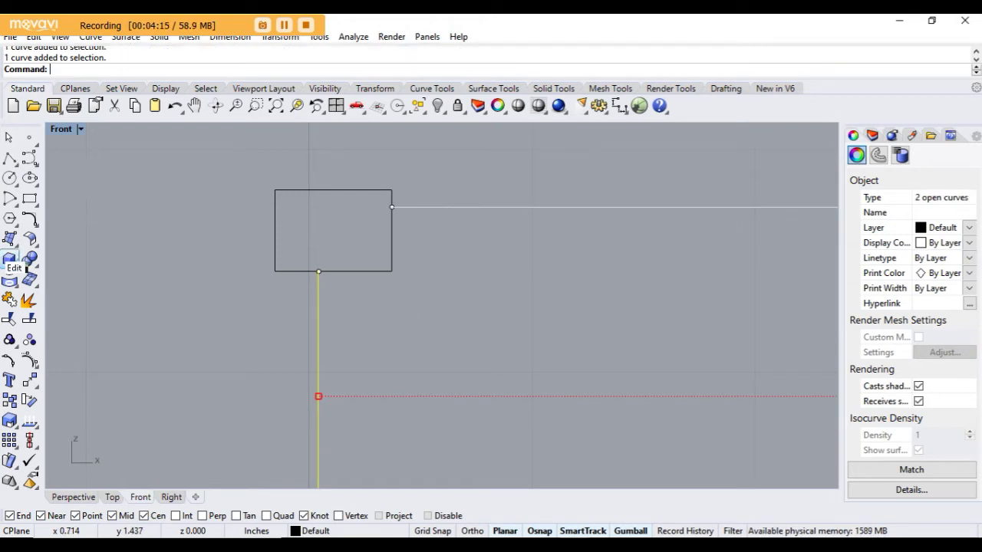
click(9, 319)
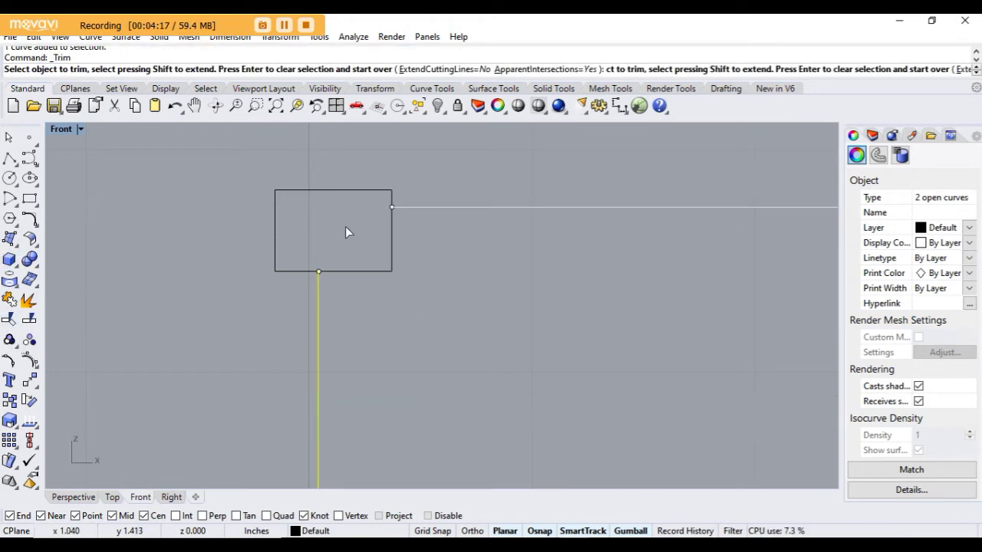
click(308, 190)
scroll(300, 204, down, 4)
scroll(299, 204, down, 5)
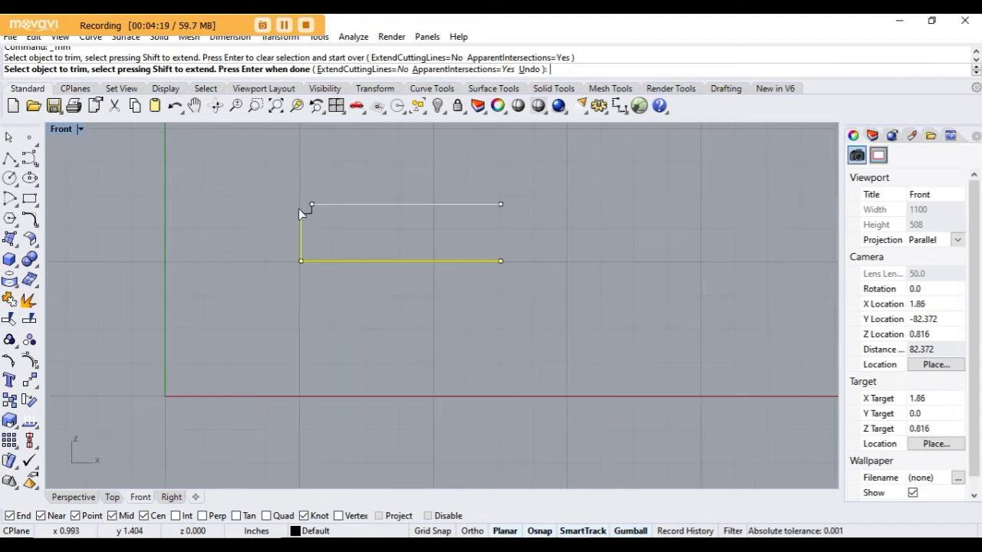
key(Escape)
key(Escape)
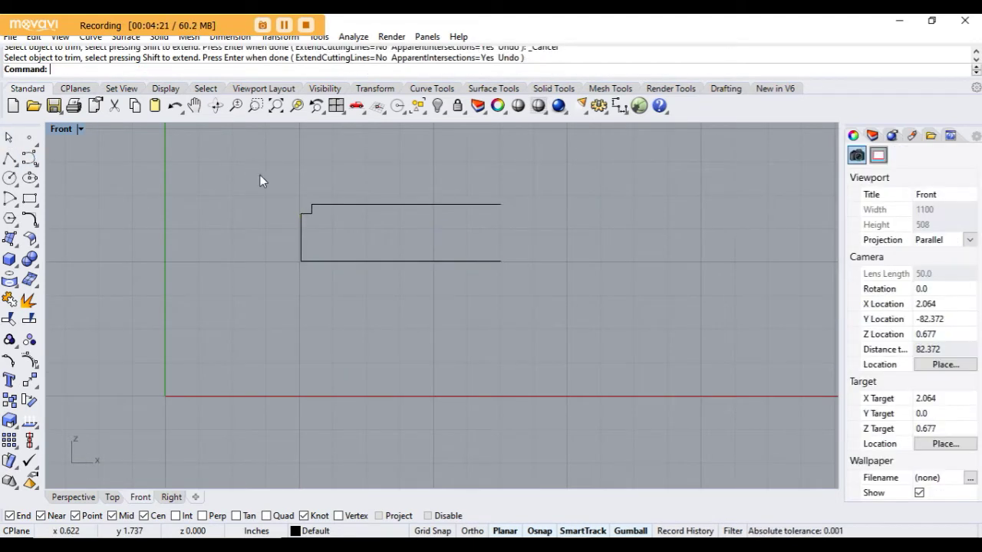
- Join the stepped notch segments with the profile's side and top curves into one open curve
scroll(260, 174, up, 8)
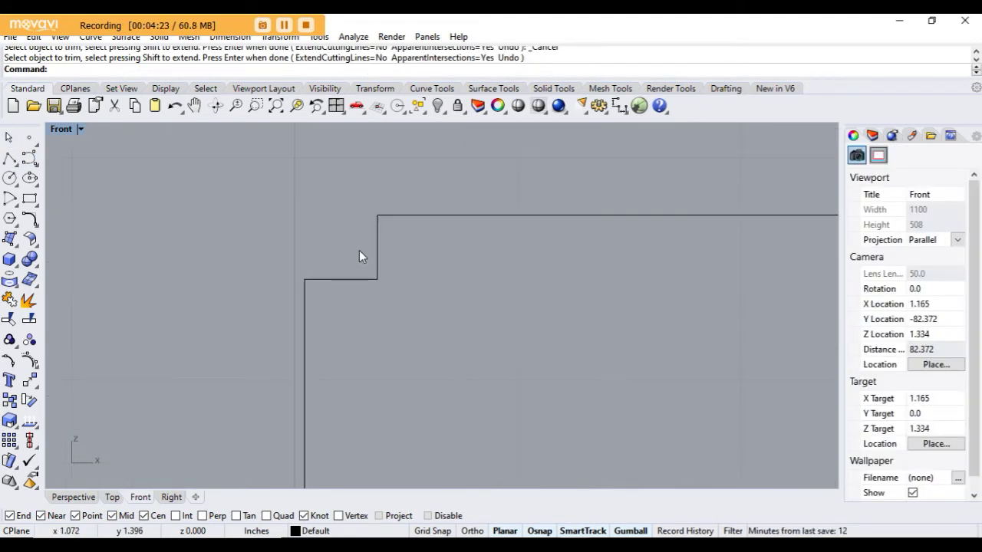
scroll(359, 250, down, 3)
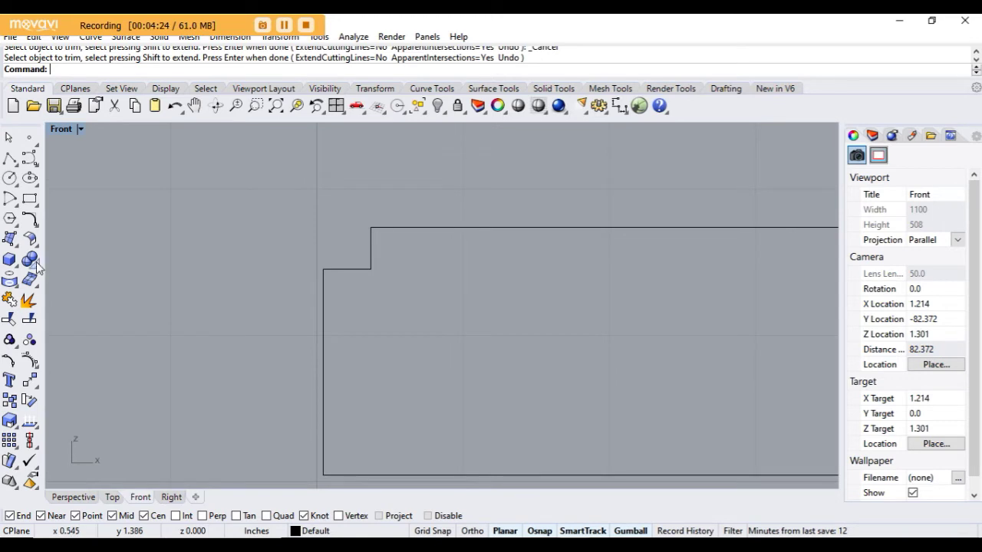
click(9, 299)
click(346, 269)
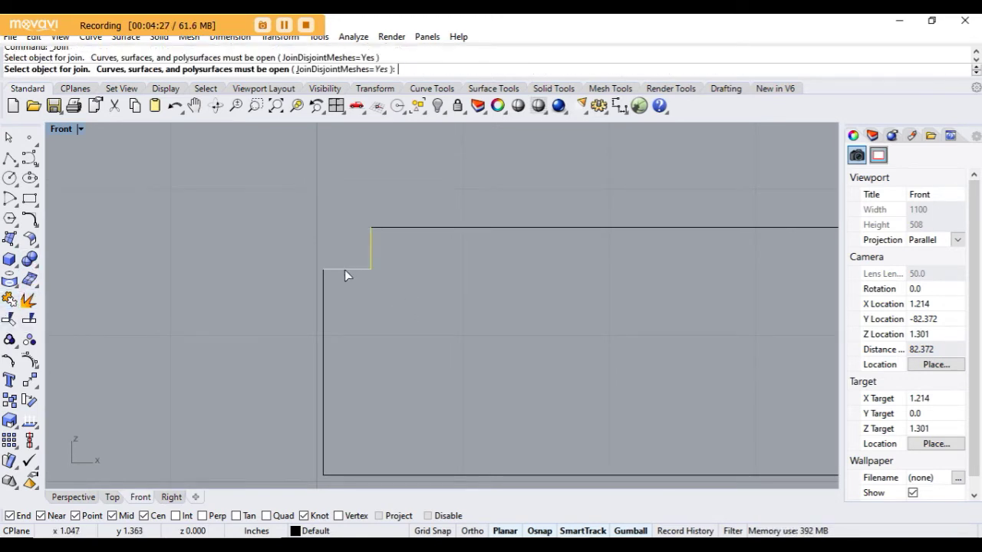
click(324, 288)
click(400, 228)
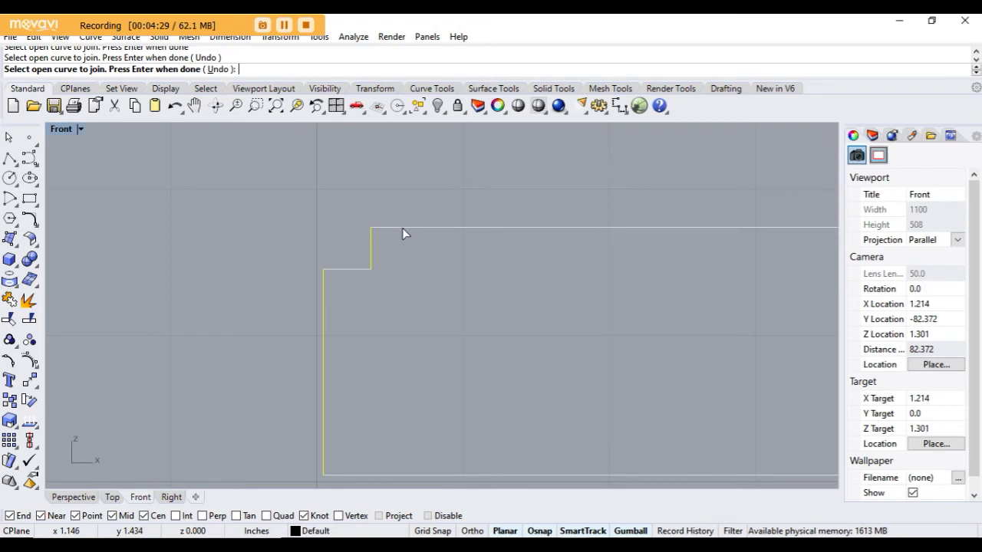
key(Return)
scroll(334, 232, down, 5)
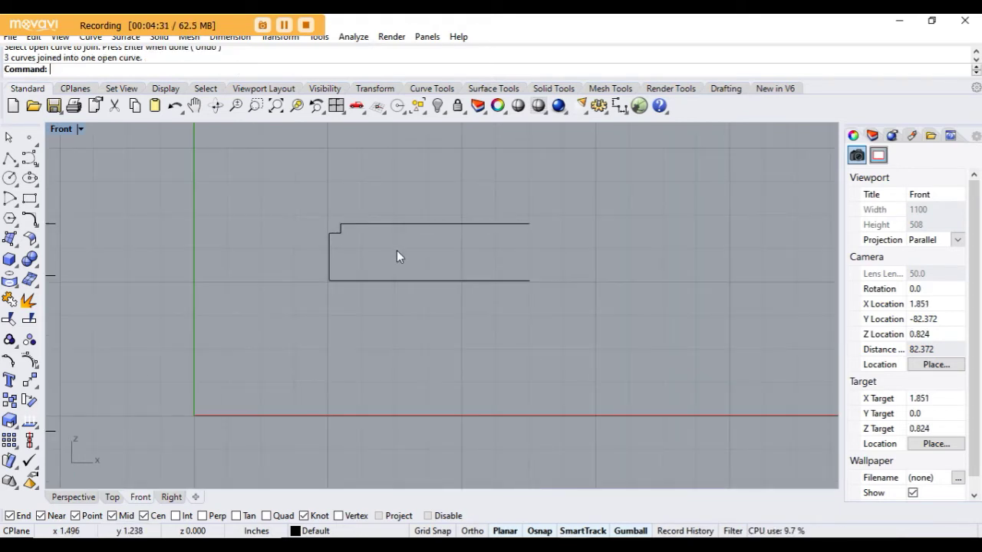
- Fillet the notch's inner corner, outer side corner and top corner with a radius of 0.05 inch
scroll(339, 225, up, 4)
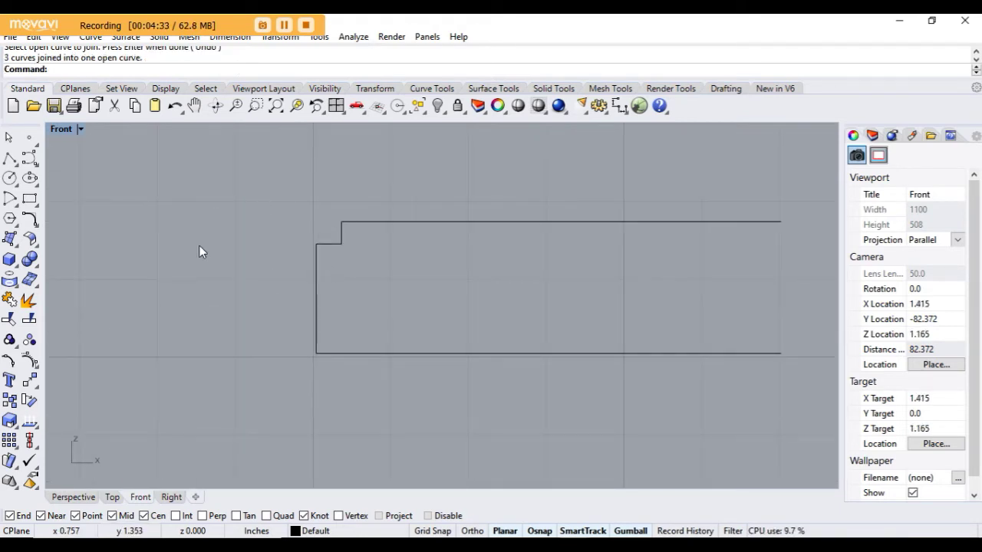
click(30, 218)
scroll(412, 267, up, 3)
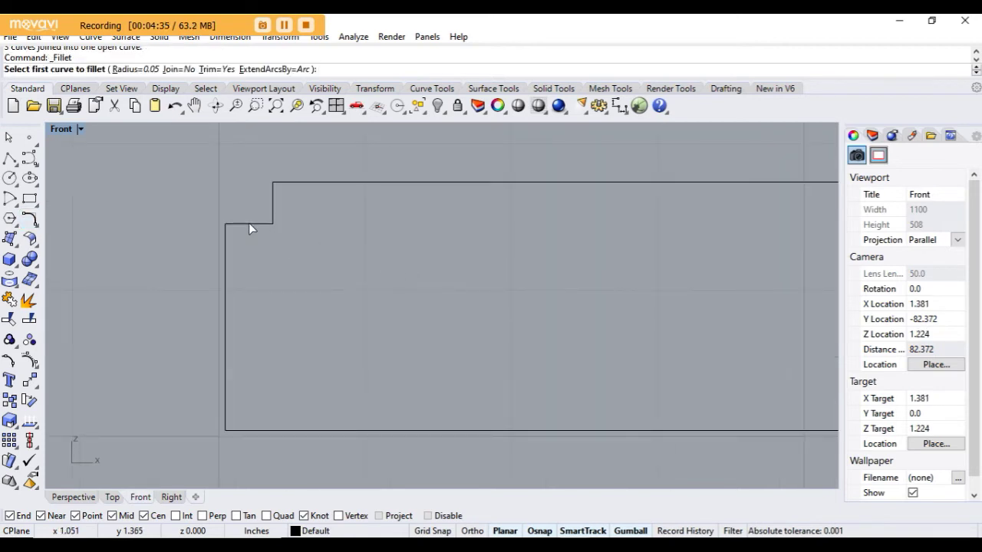
click(256, 223)
click(255, 223)
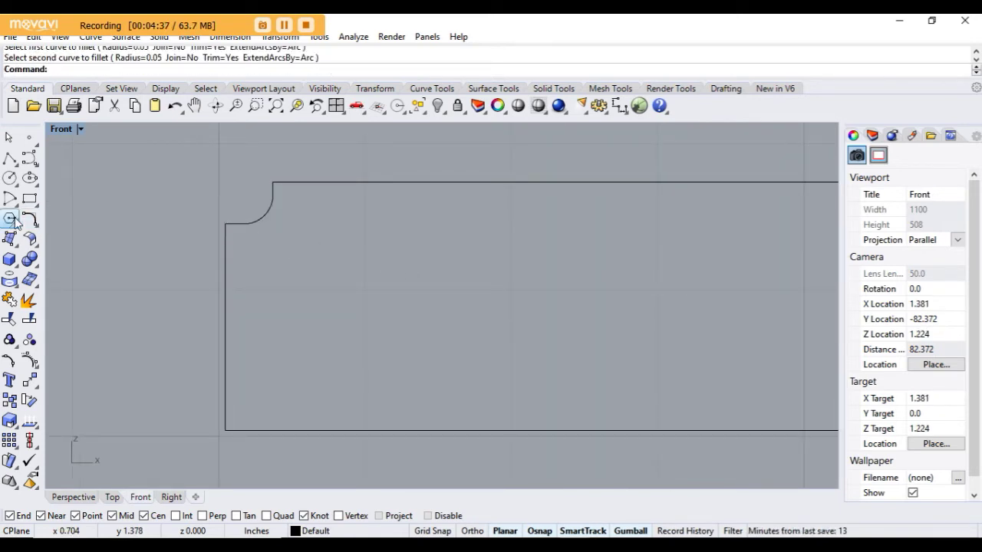
click(29, 218)
click(224, 230)
click(234, 222)
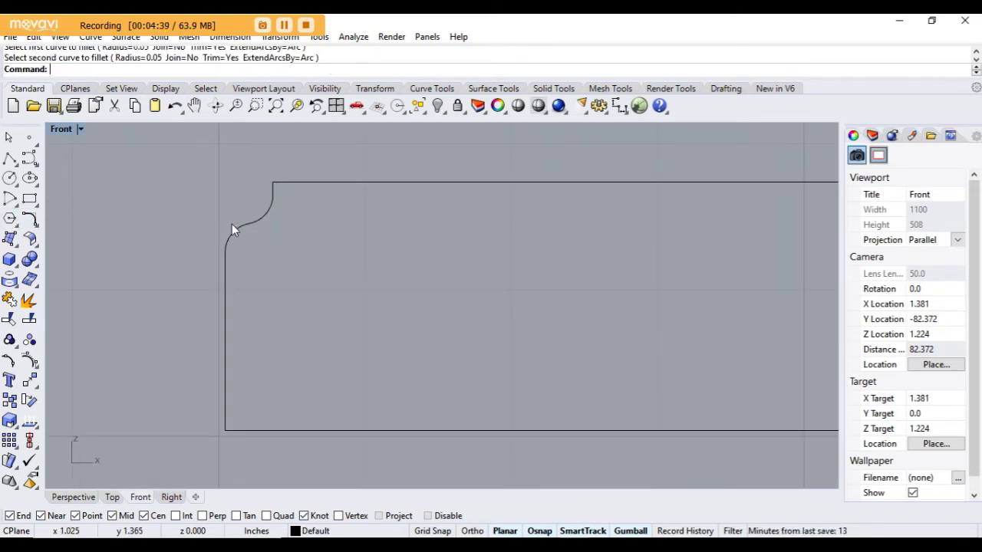
click(29, 218)
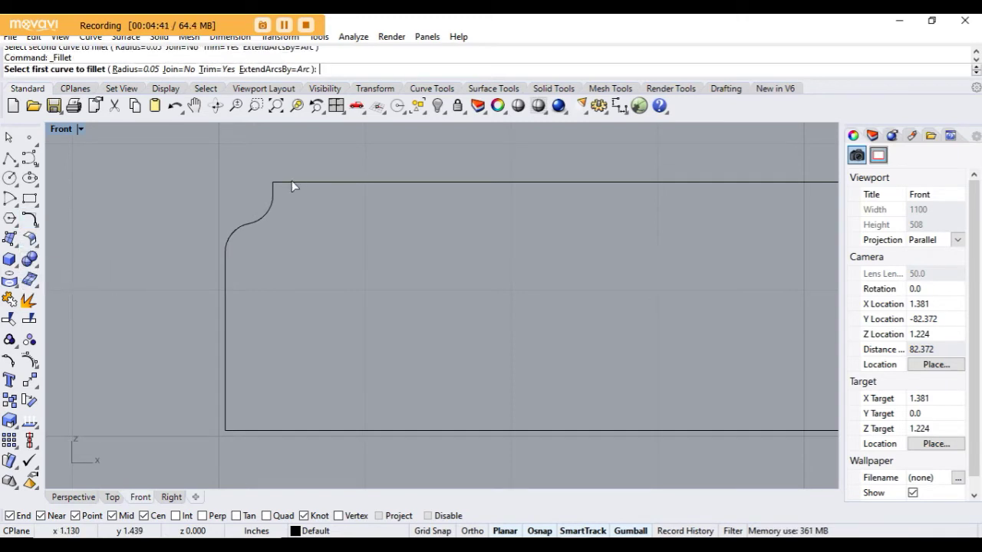
click(292, 181)
click(291, 181)
scroll(290, 200, down, 6)
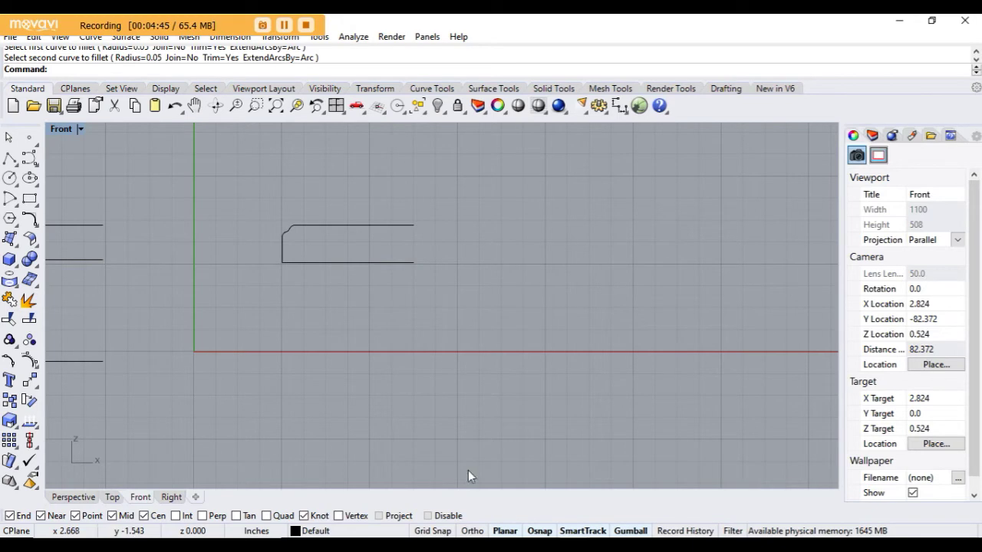
- Examine the filleted lid profile against the original jar profile curves beside it
scroll(338, 278, down, 8)
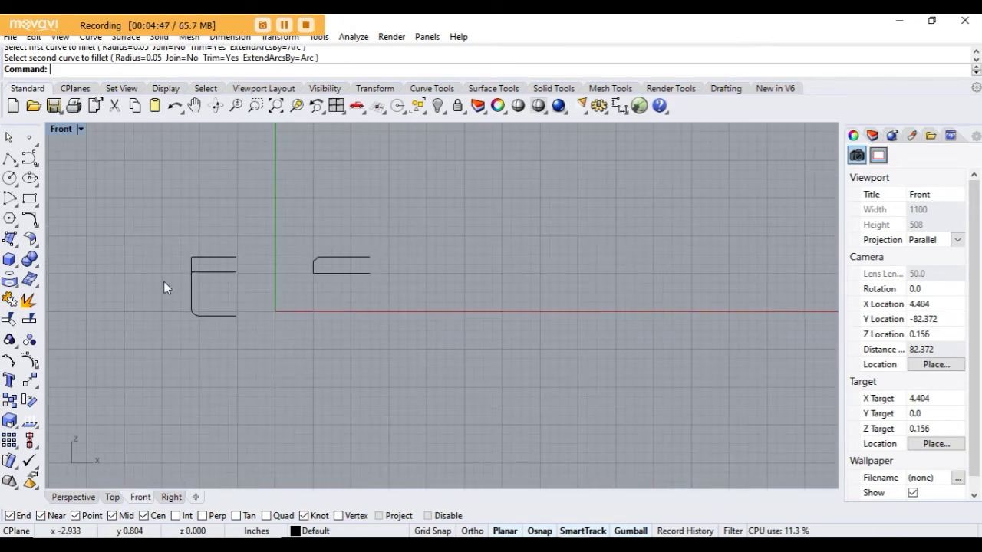
scroll(319, 308, up, 2)
scroll(315, 309, up, 6)
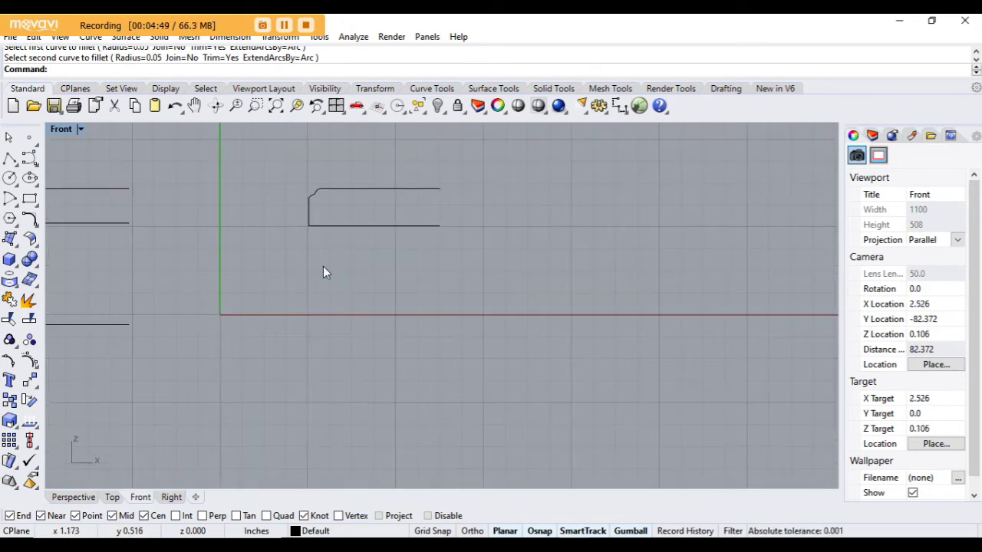
click(338, 226)
click(516, 245)
scroll(537, 246, down, 4)
scroll(403, 263, up, 2)
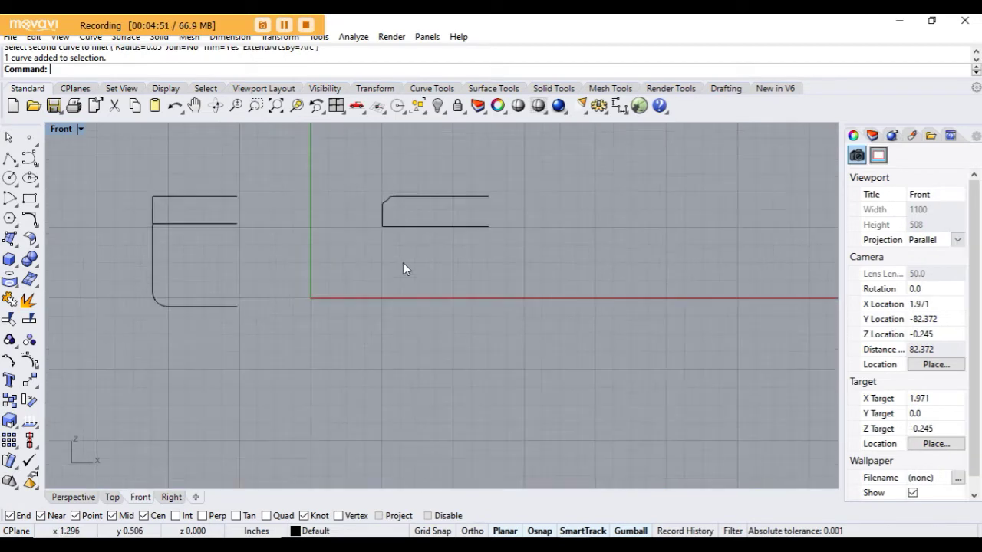
scroll(402, 215, up, 4)
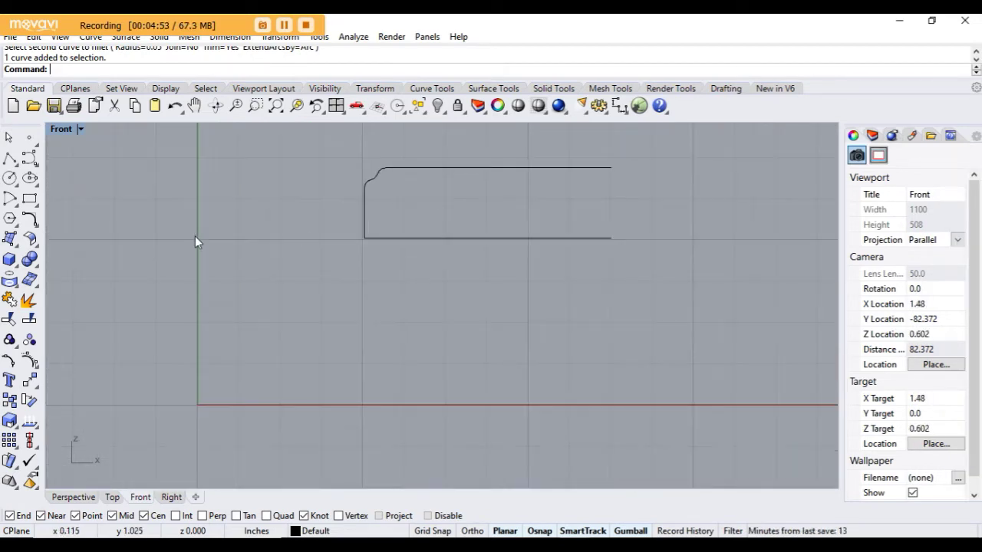
scroll(244, 274, down, 3)
click(125, 338)
click(423, 225)
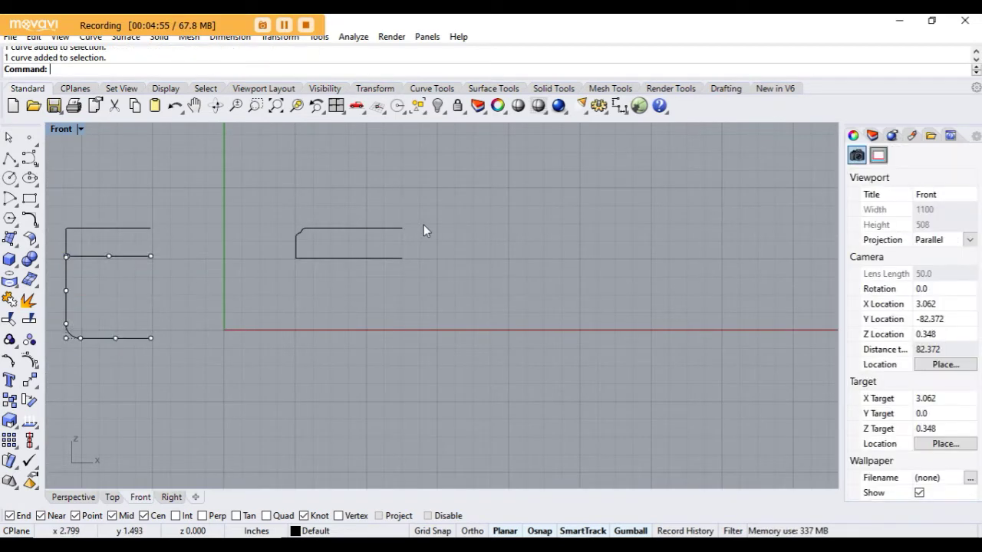
drag(256, 207, 460, 284)
key(Escape)
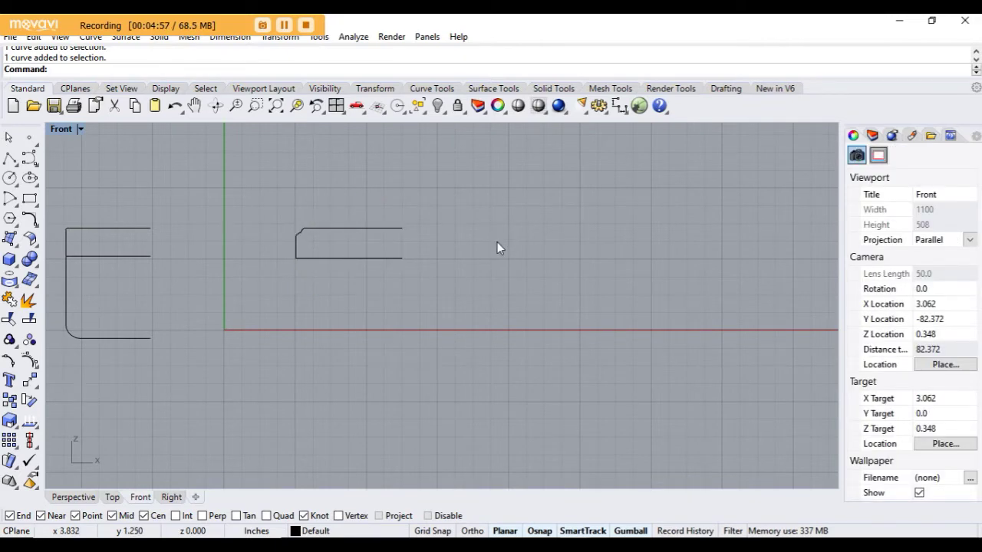
scroll(494, 241, down, 2)
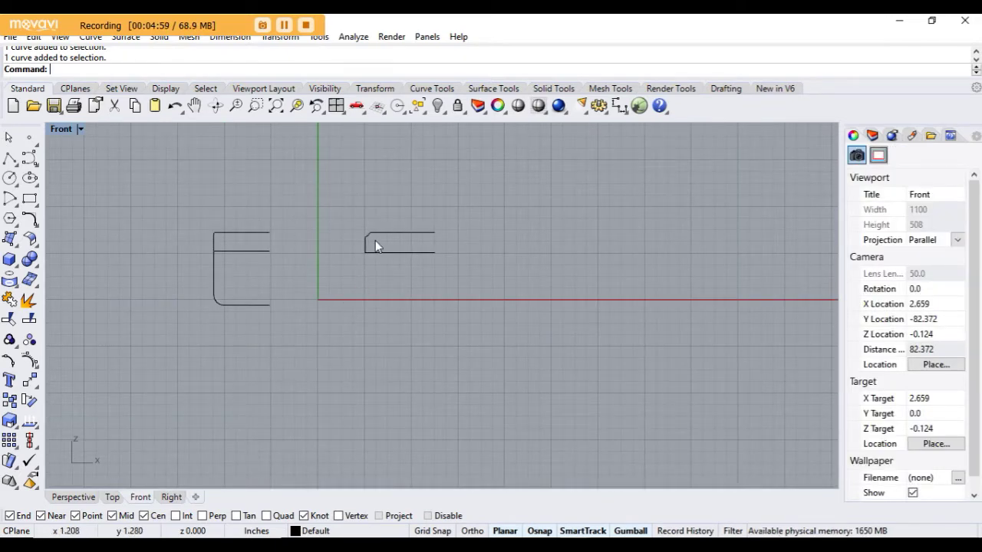
scroll(375, 246, up, 1)
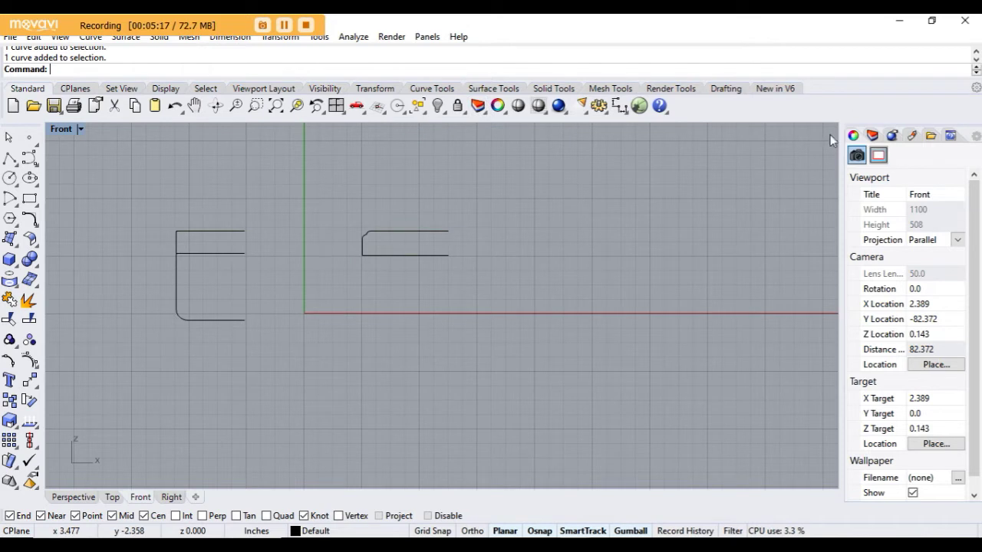
- Measure the length of the new lid profile's bottom edge with a temporary linear dimension
click(619, 105)
scroll(362, 247, up, 2)
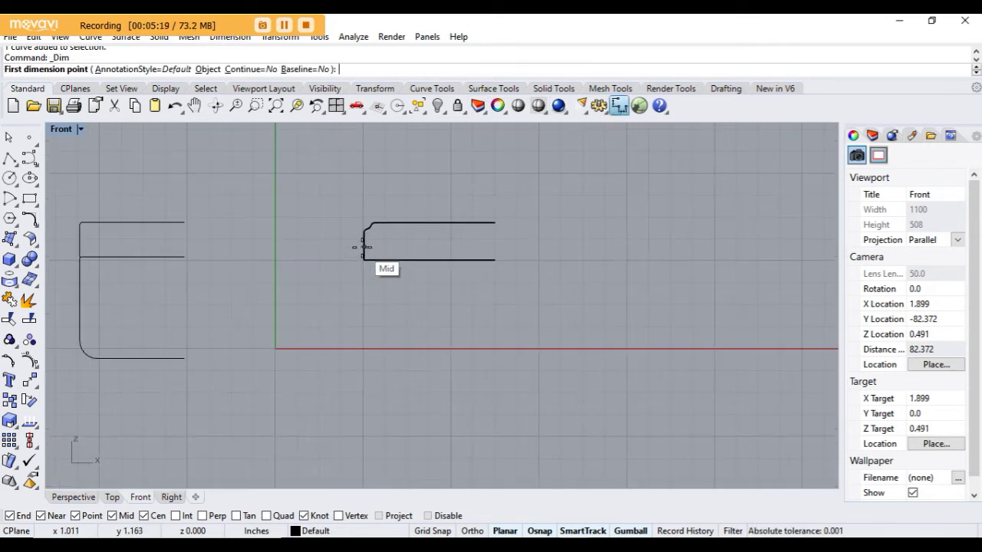
click(362, 261)
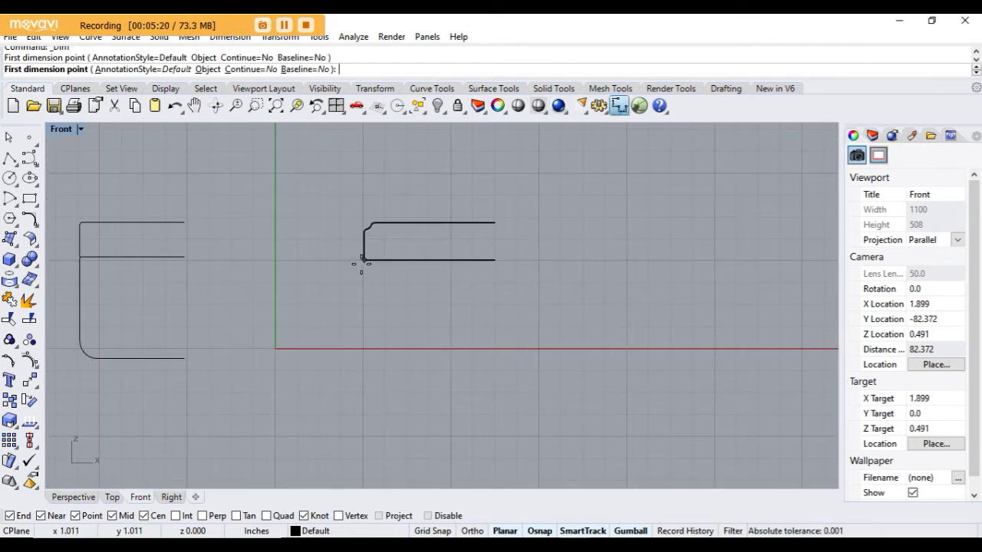
click(495, 260)
scroll(480, 283, down, 2)
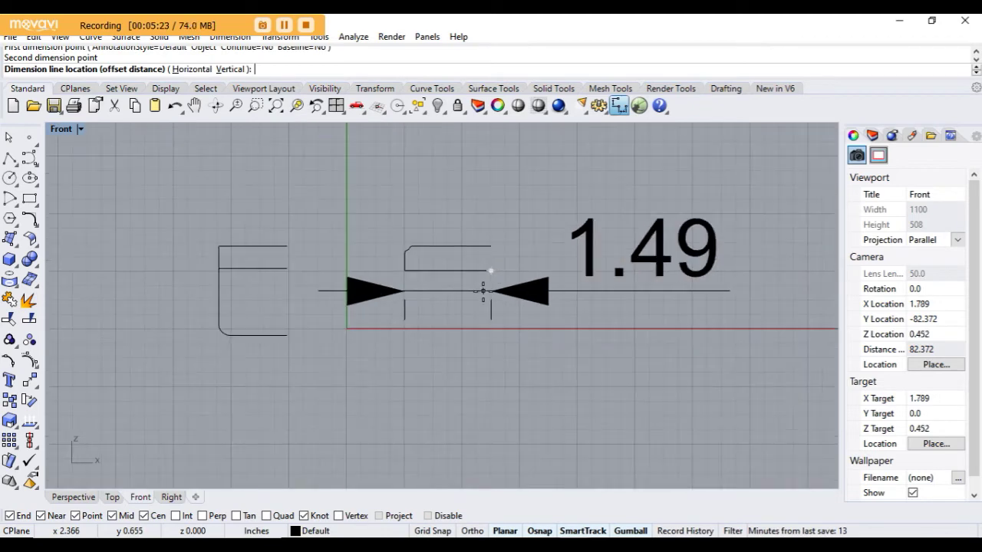
key(Escape)
scroll(427, 258, up, 2)
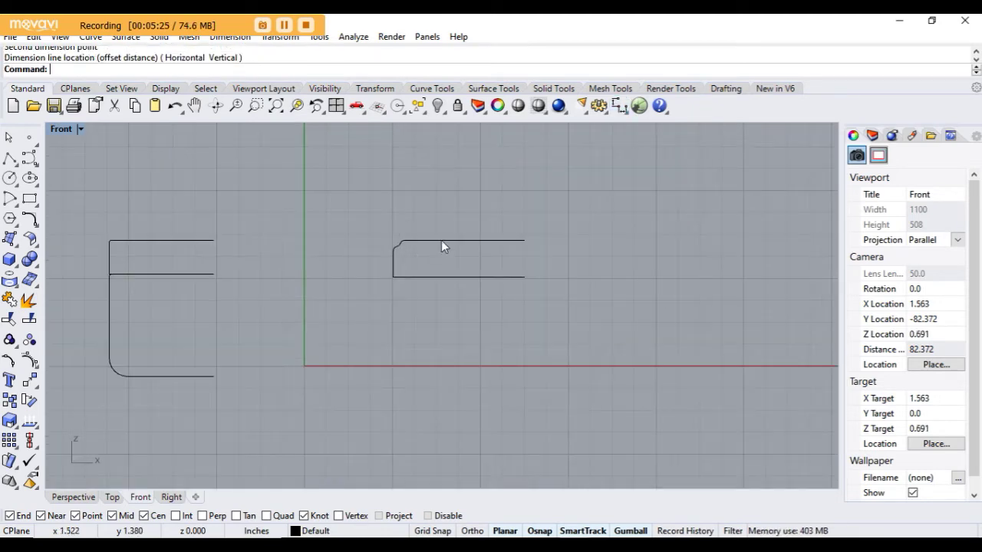
scroll(465, 283, down, 4)
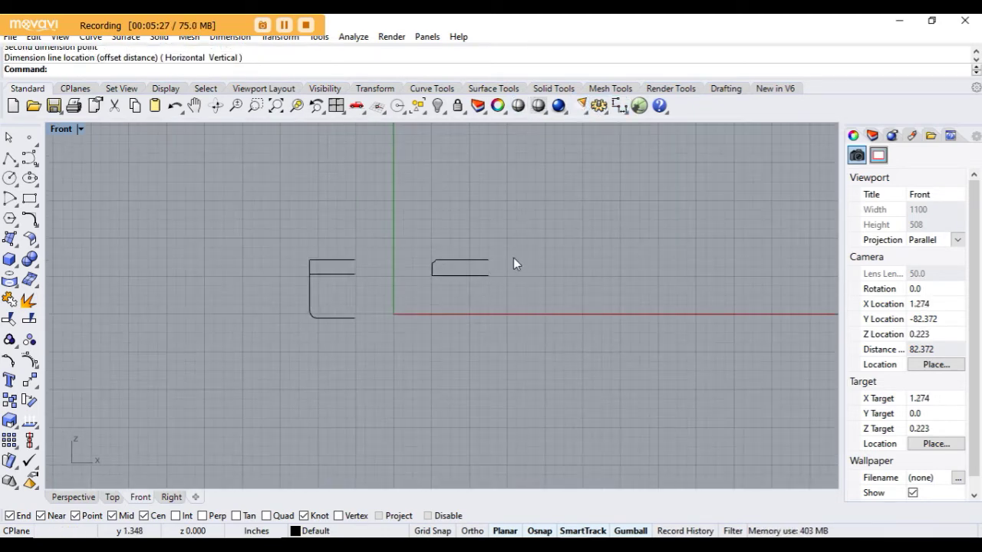
- Examine the original jar body profile and its rounded lower corner beside the new lid profile
scroll(458, 274, up, 4)
scroll(572, 264, down, 3)
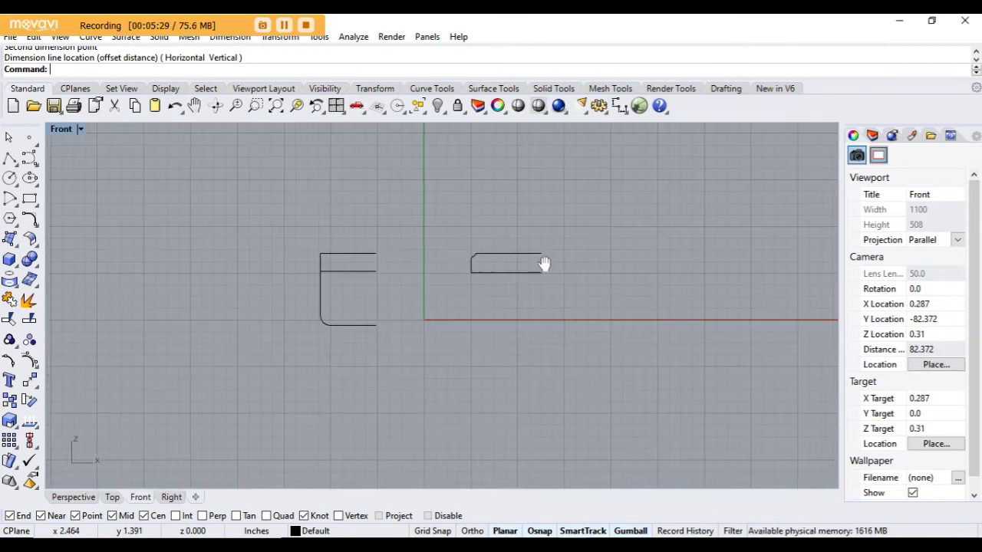
scroll(475, 236, up, 1)
click(259, 290)
click(497, 319)
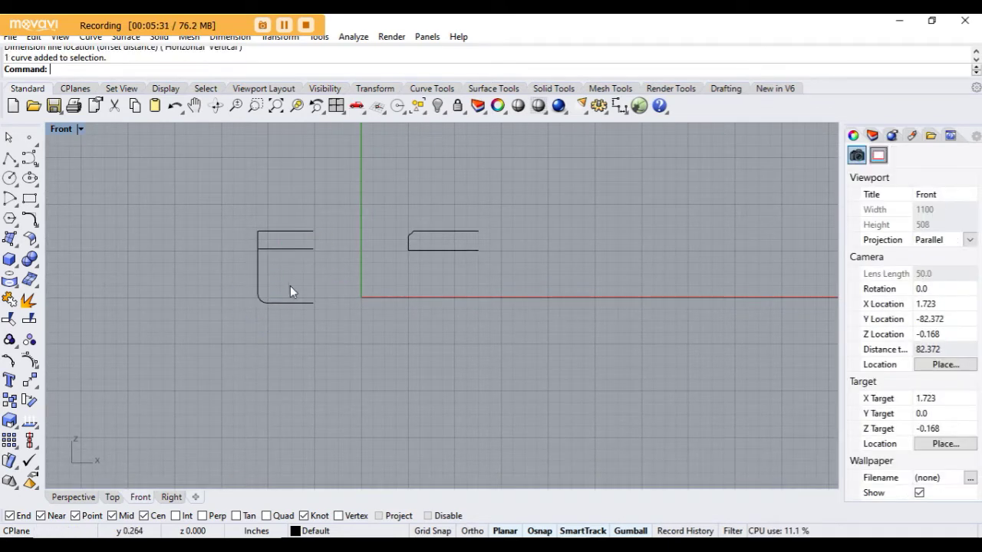
scroll(290, 285, up, 2)
scroll(300, 284, down, 2)
click(270, 301)
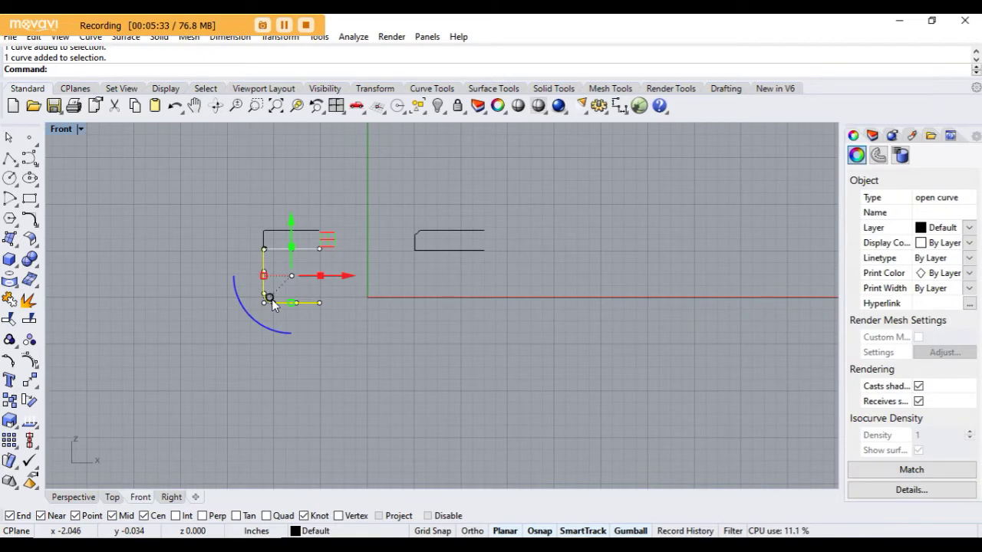
scroll(310, 253, up, 3)
click(443, 294)
scroll(443, 294, down, 2)
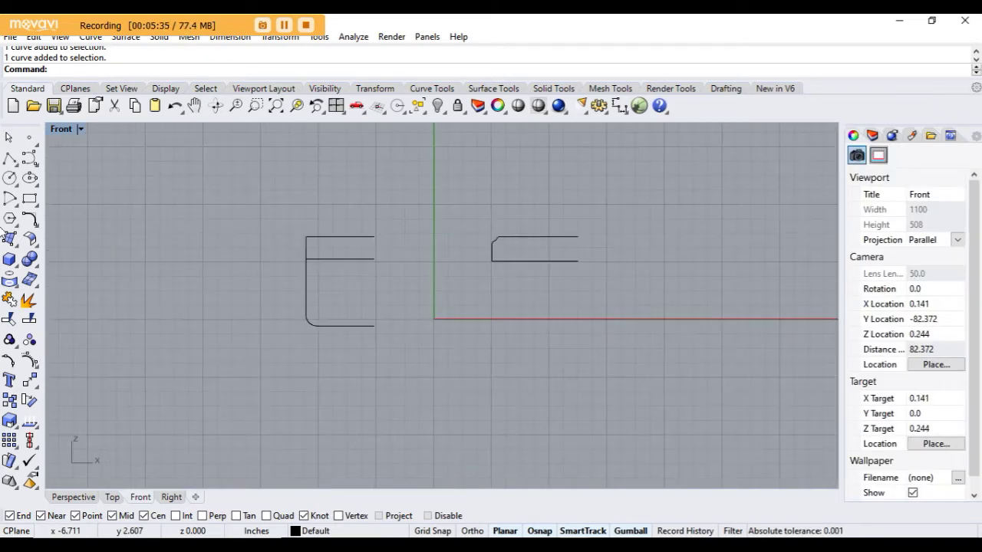
- Draw a rectangle below the lid from its lower outer corner to about (3.26, -0.16), extending past the lid profile's open end
click(29, 198)
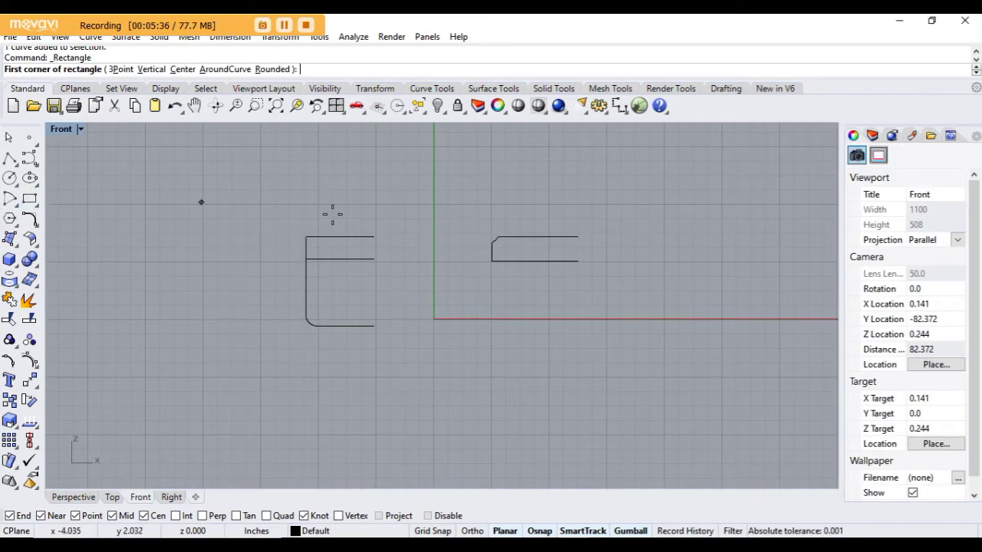
click(492, 261)
scroll(583, 378, down, 2)
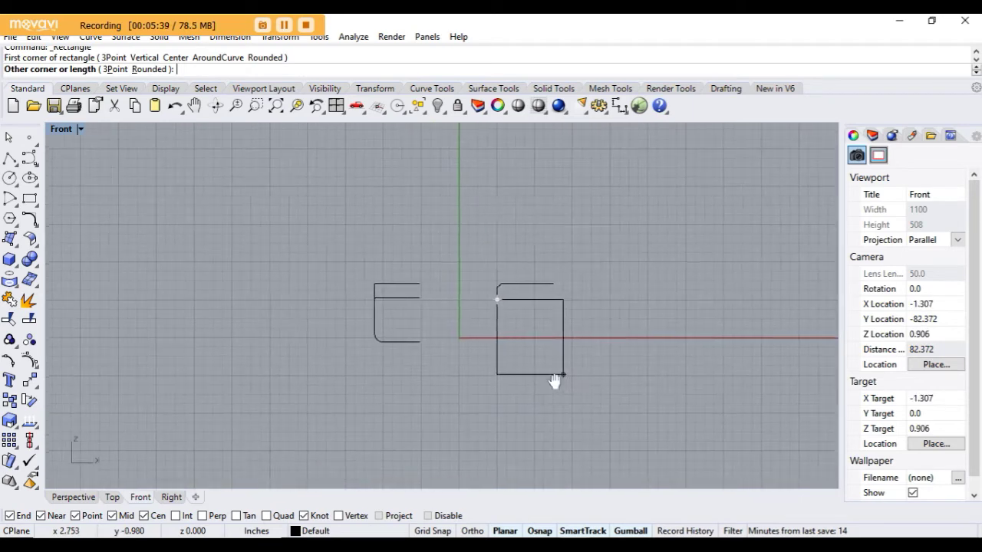
right_drag(553, 381, 496, 324)
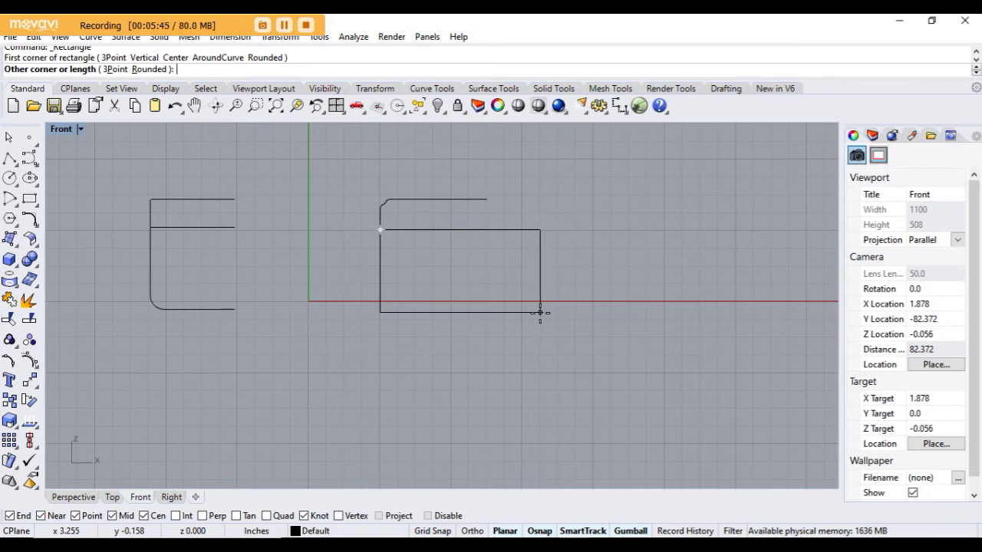
click(540, 313)
click(540, 313)
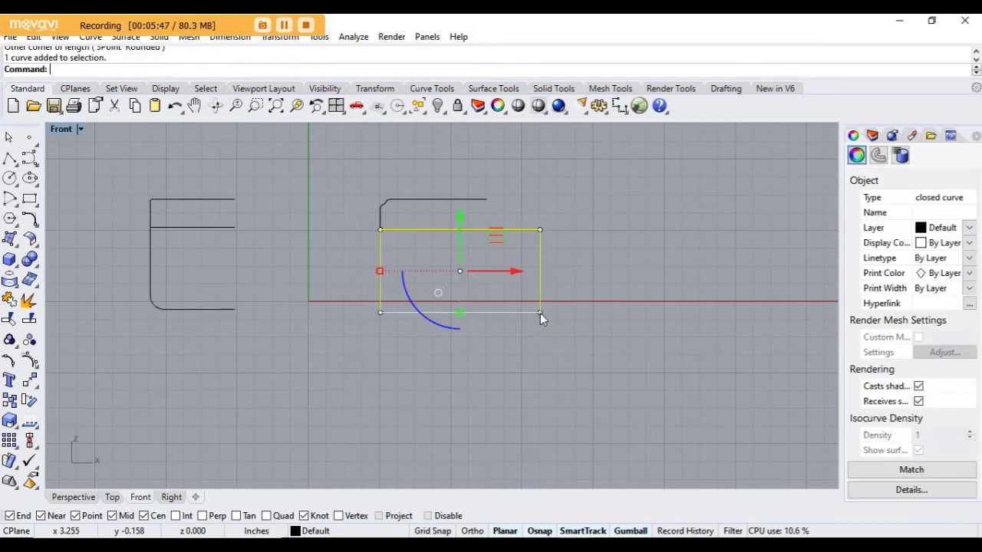
click(631, 302)
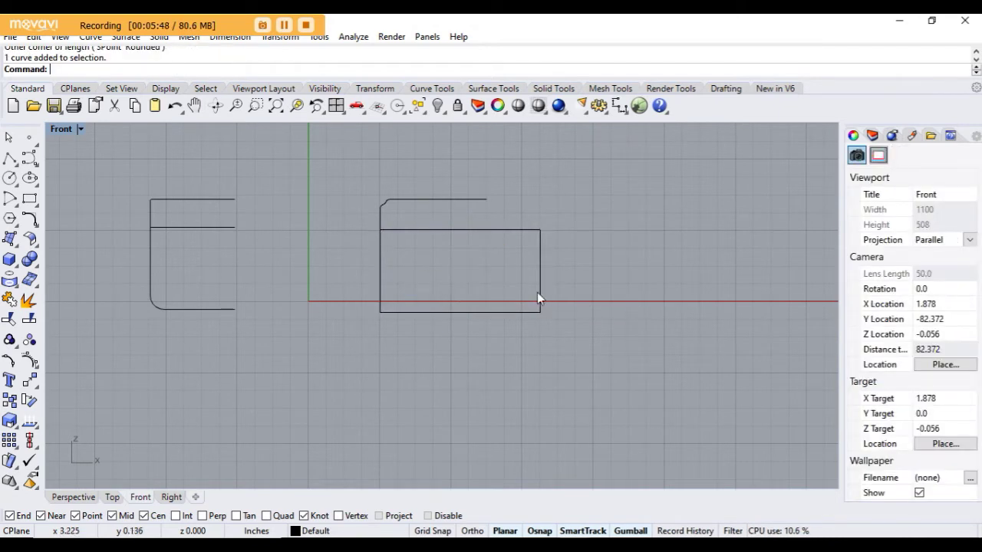
- Draw a vertical line from the open end of the lid's top edge down past the rectangle's bottom edge
click(10, 158)
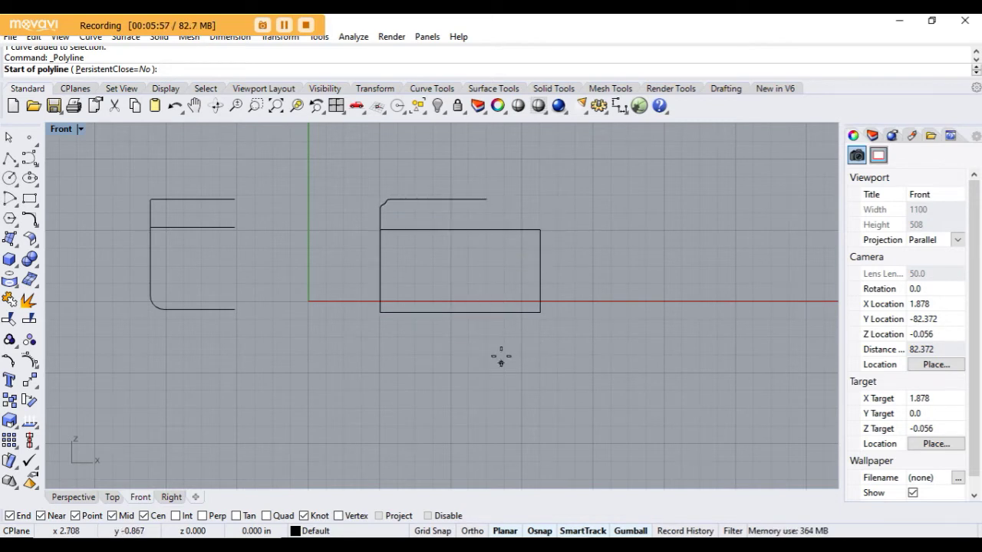
click(487, 200)
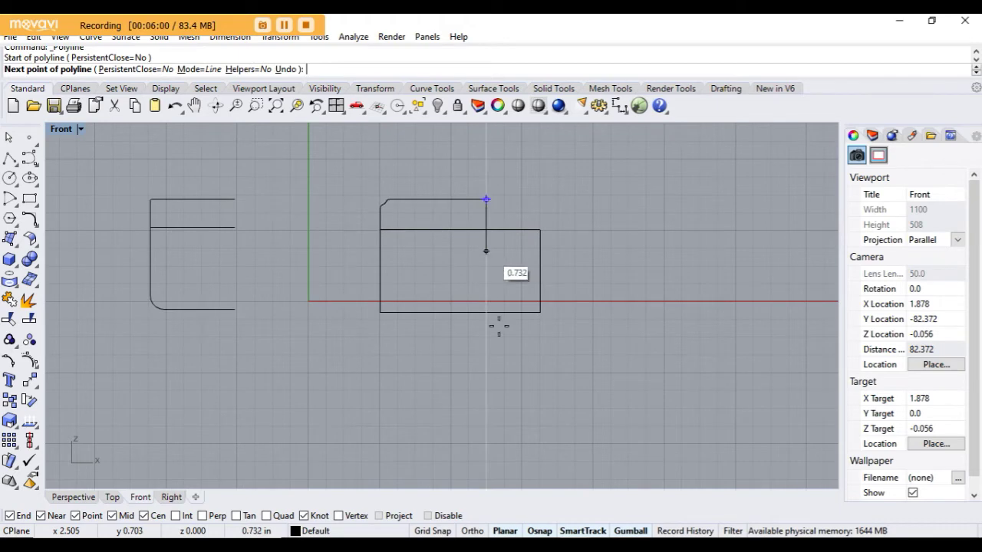
click(488, 364)
key(Return)
- Trim off the rectangle's part beyond the vertical line, and delete the line
click(463, 313)
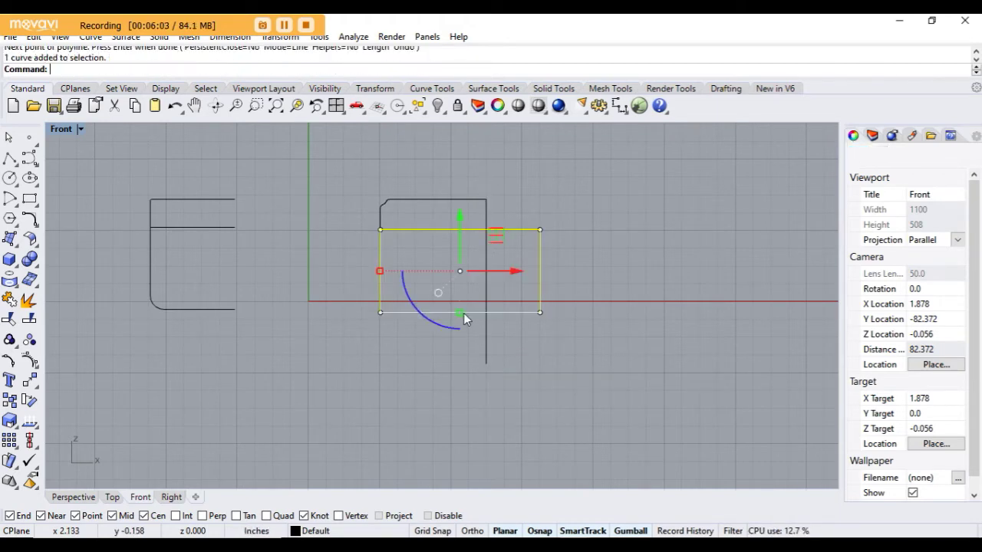
click(522, 326)
click(489, 352)
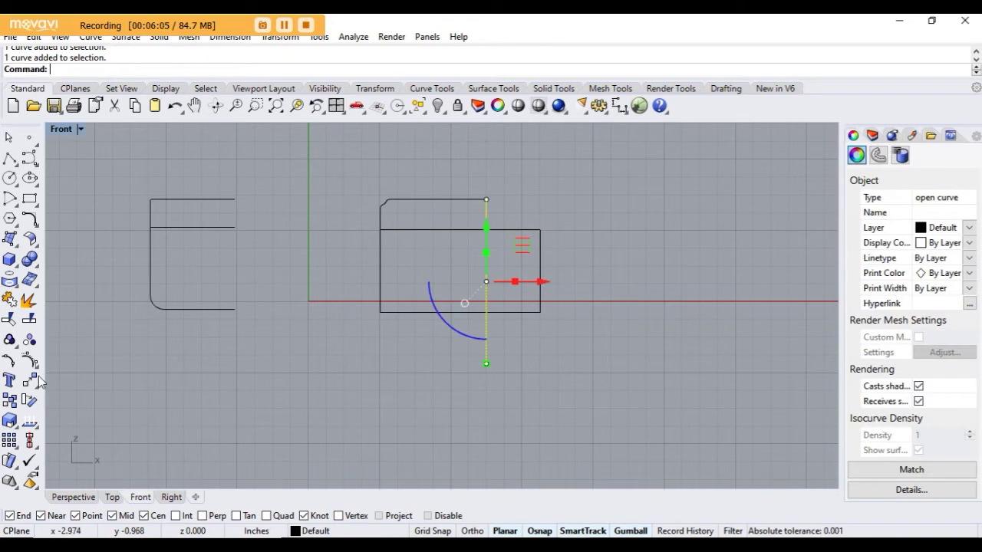
click(10, 321)
click(515, 313)
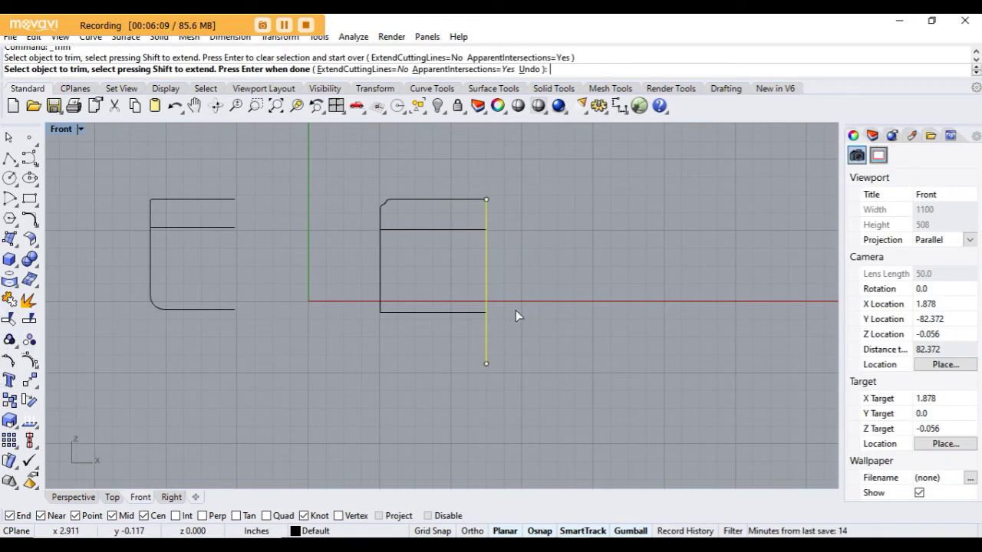
key(Escape)
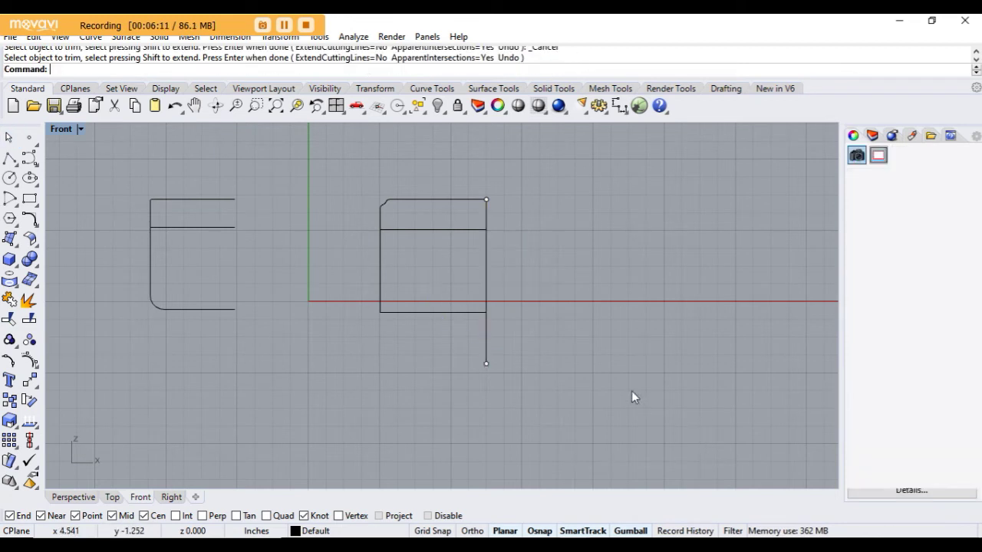
click(486, 362)
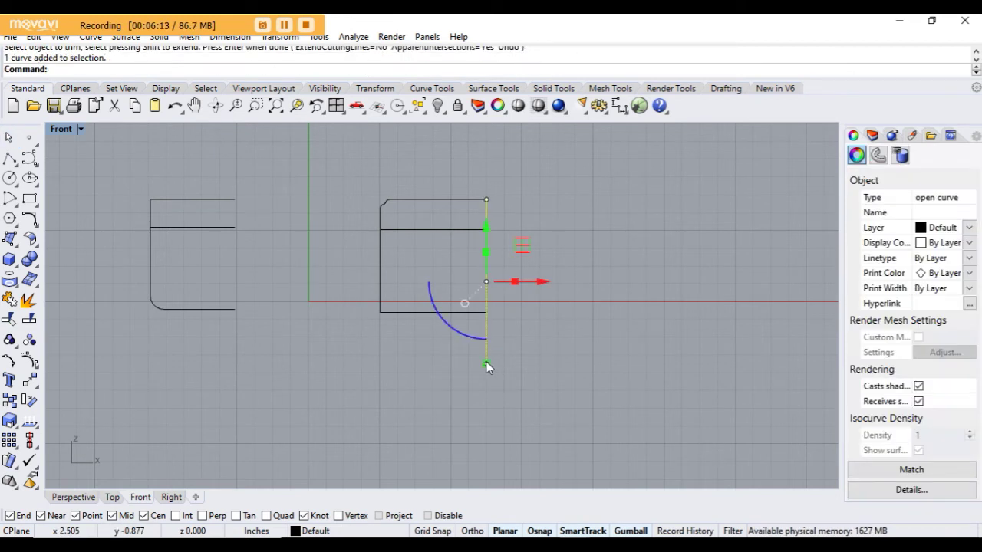
key(Delete)
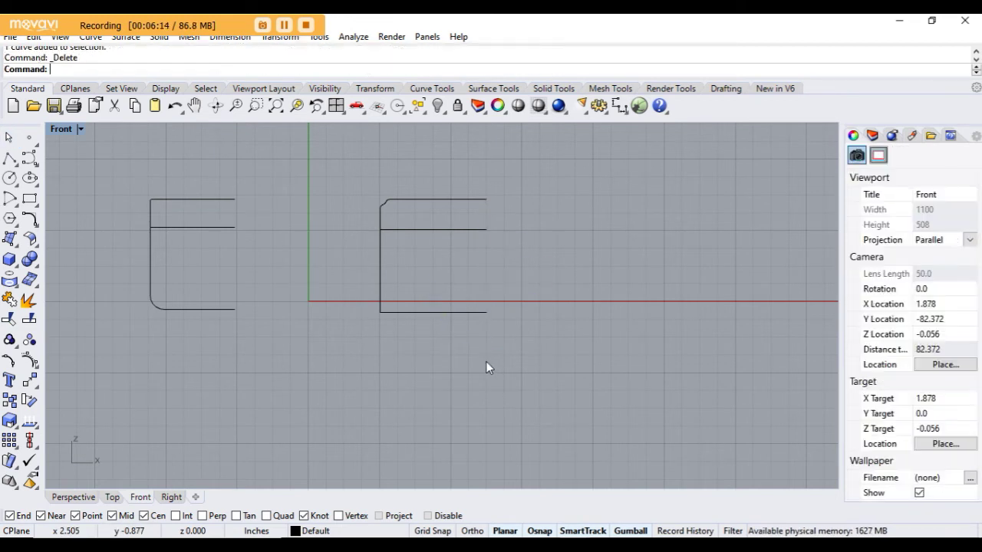
- Examine the lid curve and the trimmed body profile, including the body's sharp lower outer corner
click(422, 200)
click(612, 222)
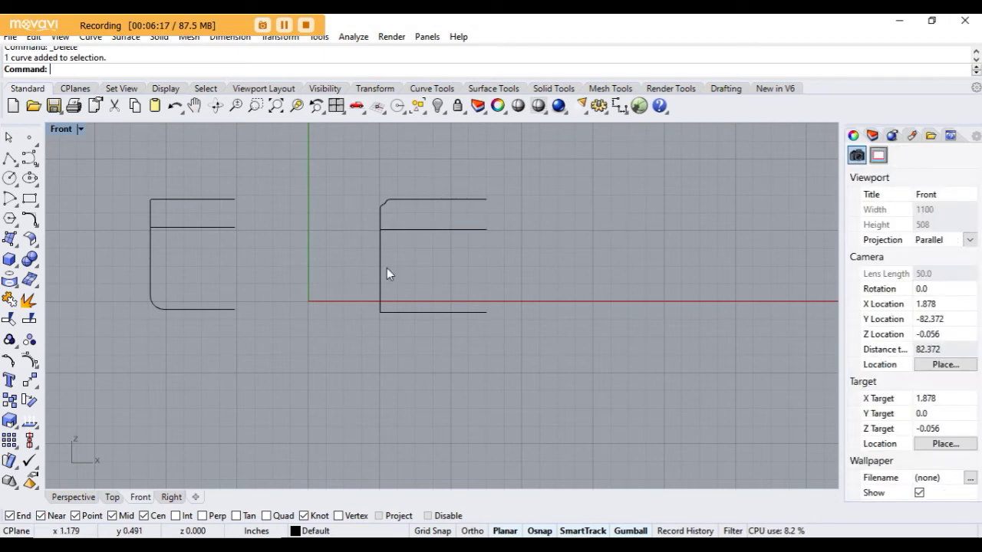
click(381, 272)
scroll(568, 247, up, 4)
scroll(570, 249, down, 4)
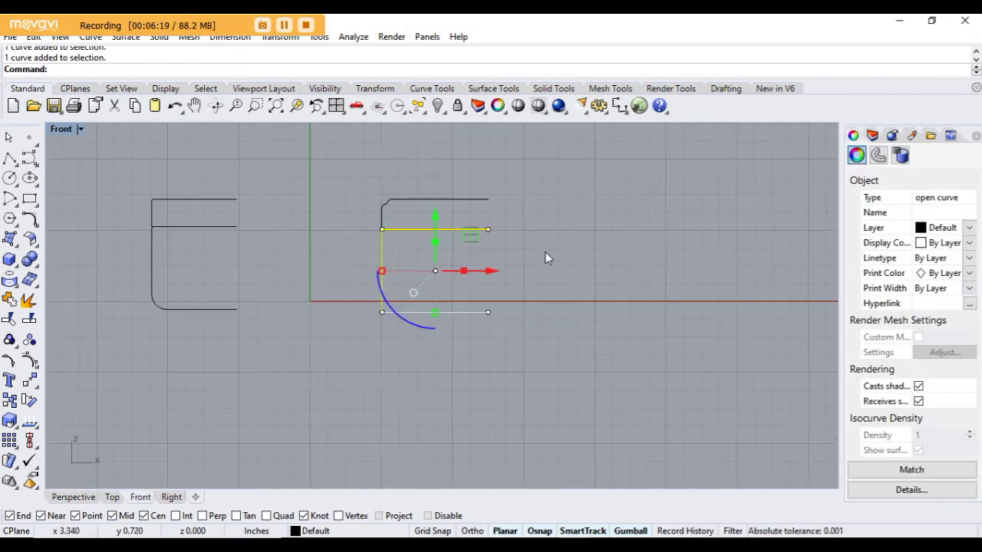
key(Delete)
scroll(632, 245, down, 2)
scroll(474, 263, up, 4)
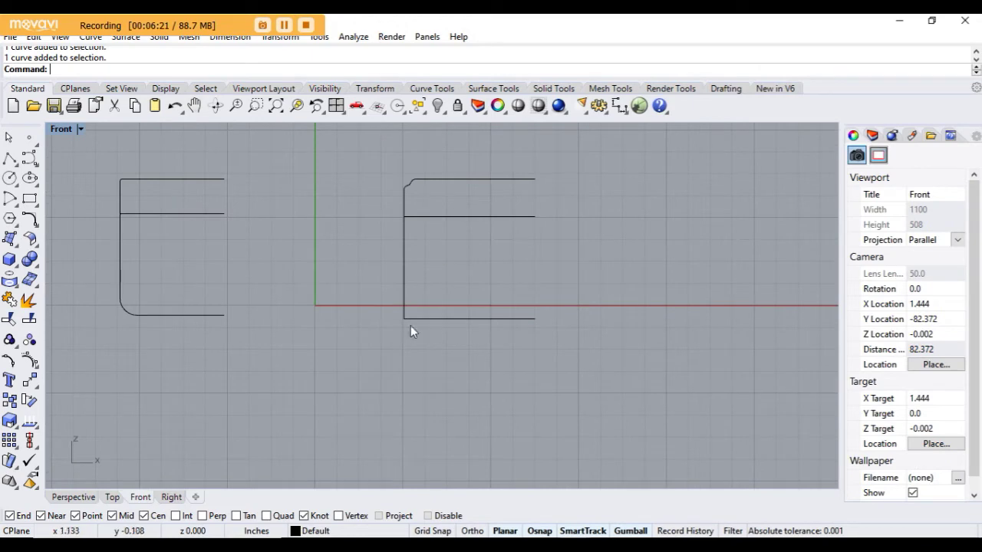
scroll(414, 325, up, 3)
key(ctrl+z)
key(Delete)
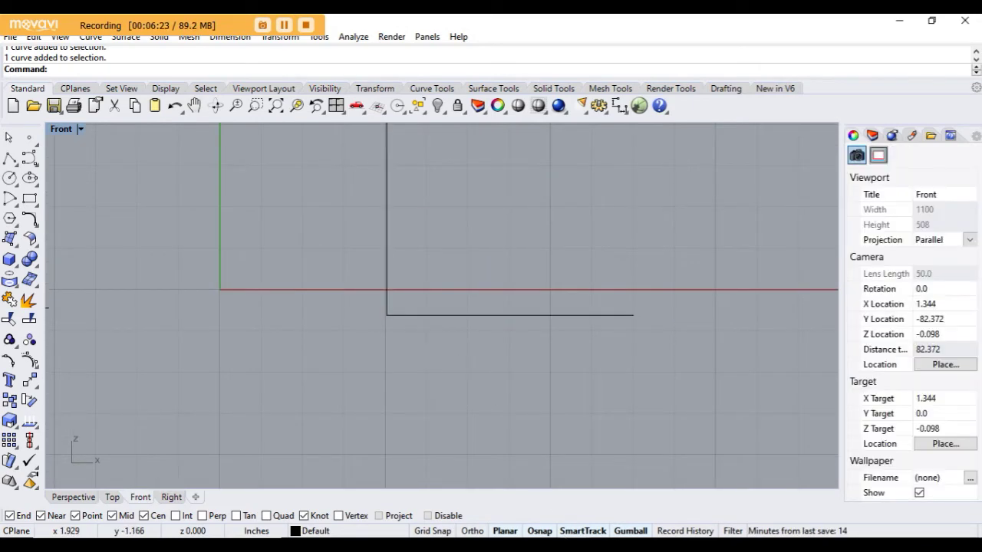
- Switch to the browser to check the tin jar mockup's bottom edge, and return to Rhinoceros
click(290, 481)
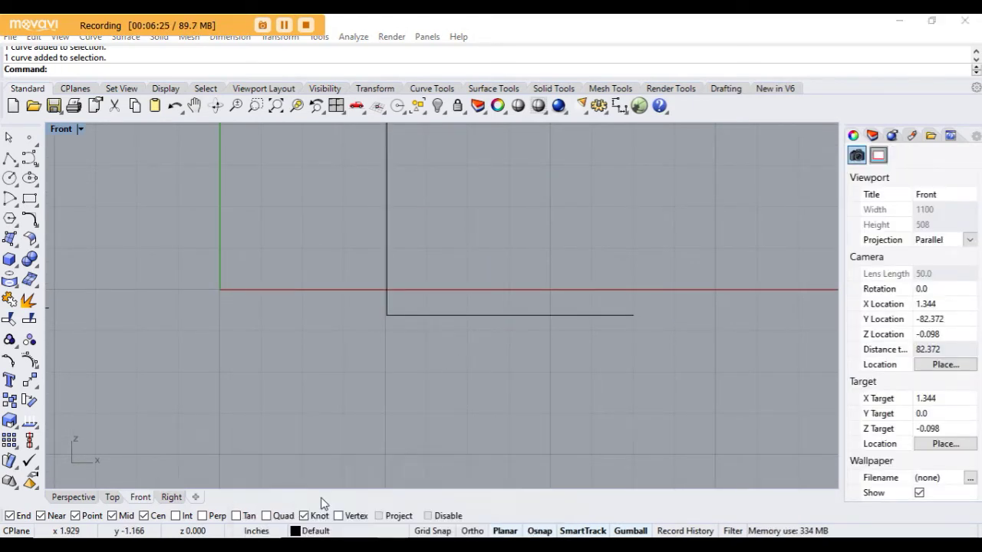
scroll(284, 439, down, 1)
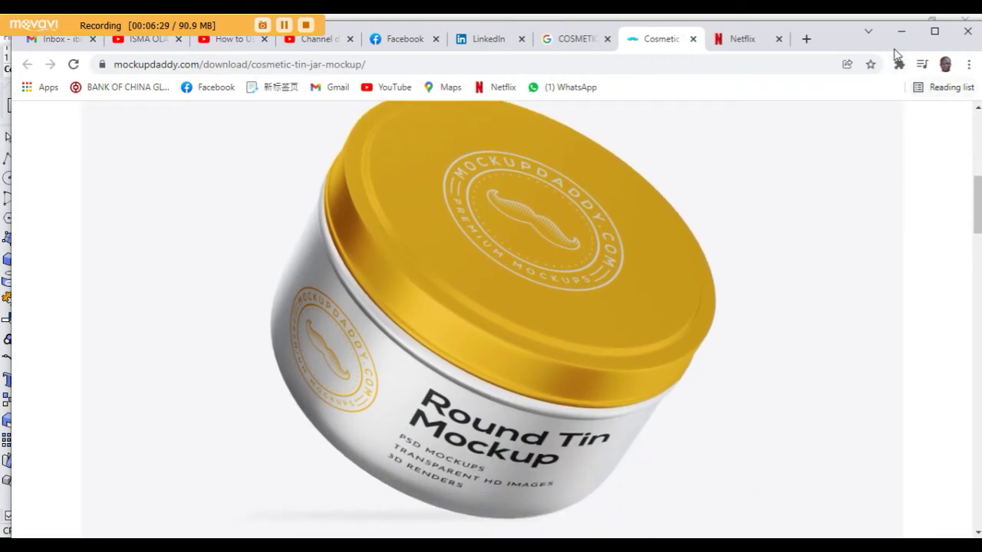
click(901, 31)
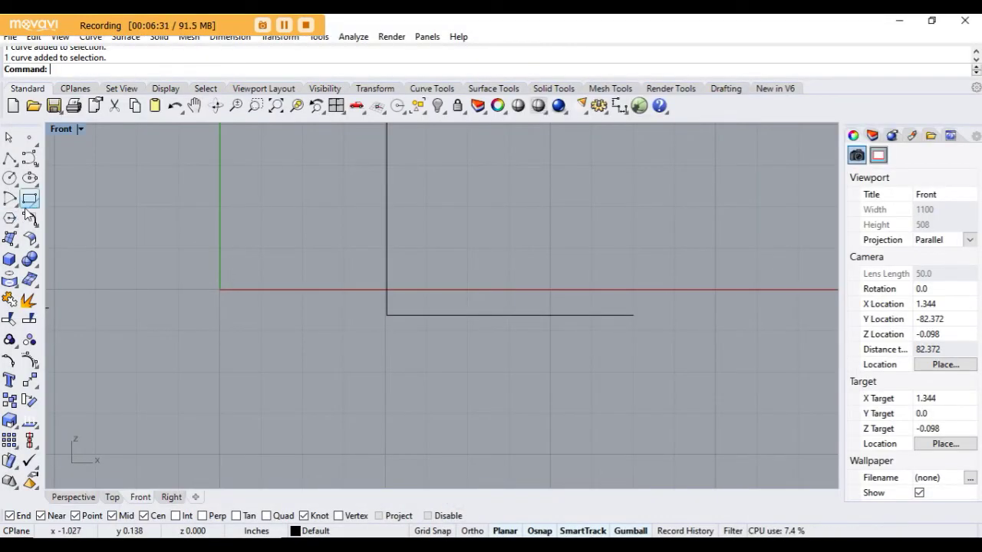
- Try a 0.1 inch radius fillet on the new body profile's lower outer corner, and undo it
click(27, 217)
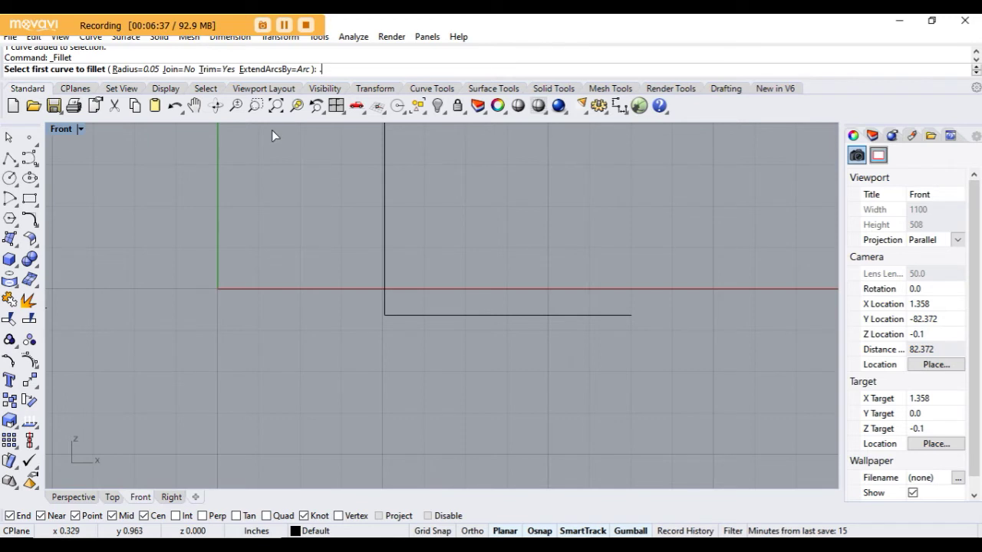
text(.1)
key(Return)
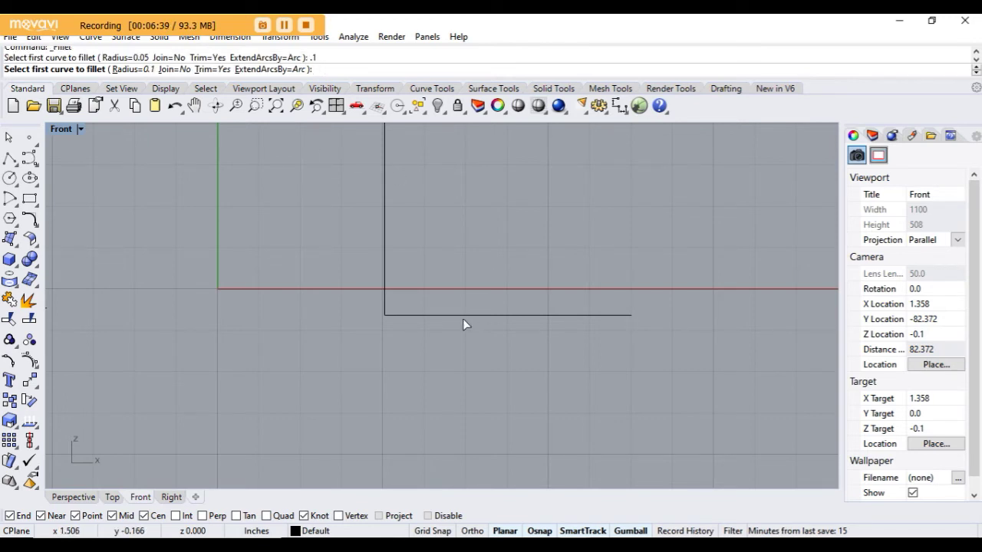
click(423, 316)
click(422, 317)
scroll(423, 317, down, 3)
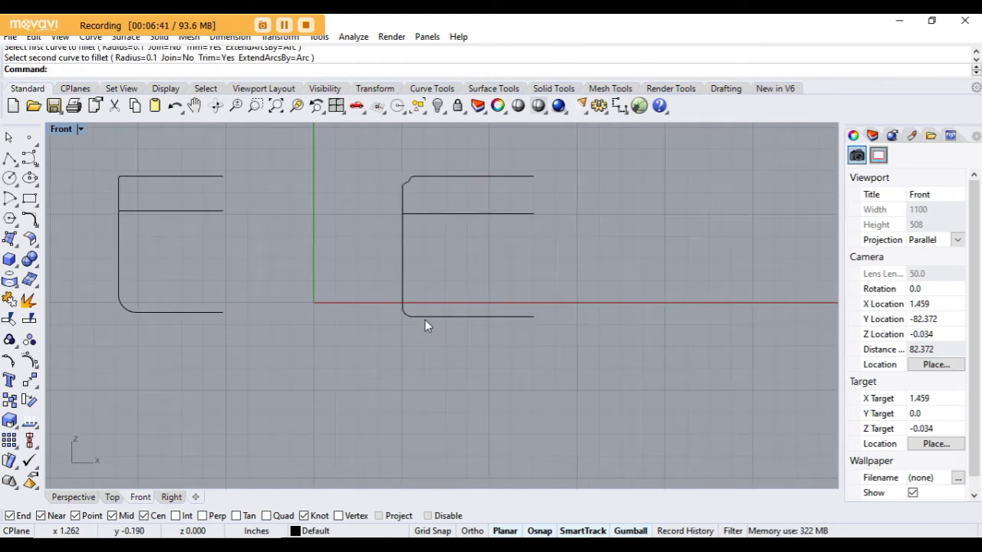
scroll(425, 320, down, 4)
scroll(425, 320, up, 4)
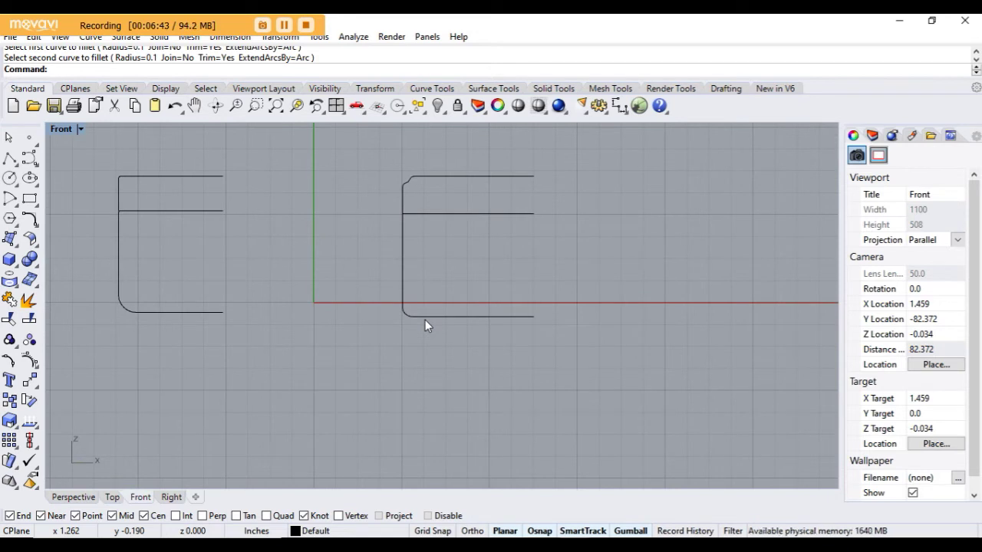
key(ctrl+z)
key(Escape)
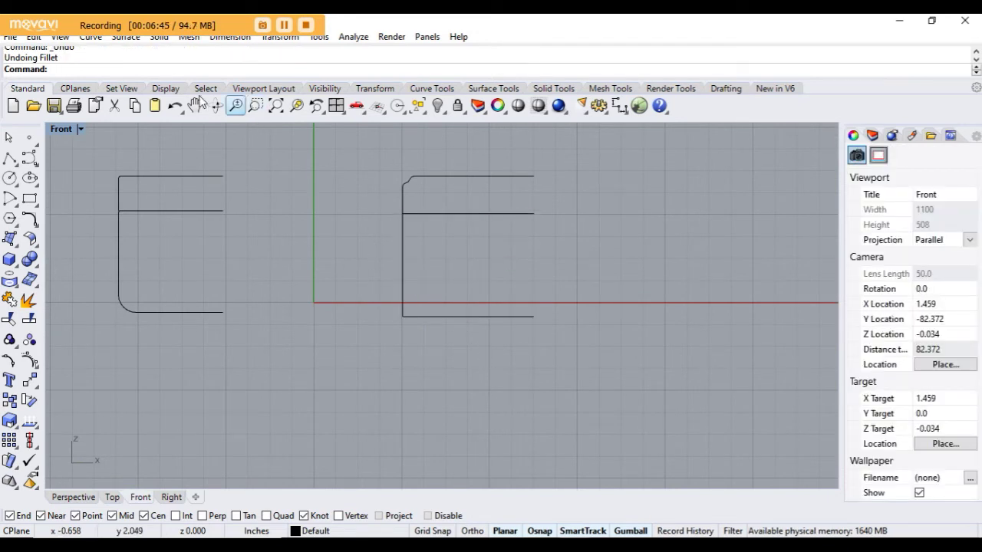
- Try a 1 inch radius fillet on the new body profile's lower outer corner, and undo it
click(29, 218)
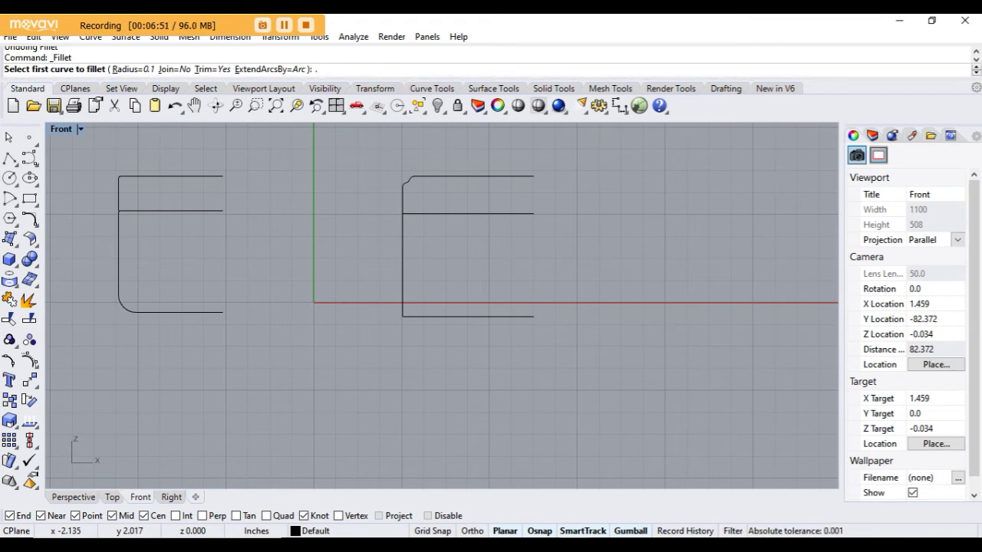
text(1)
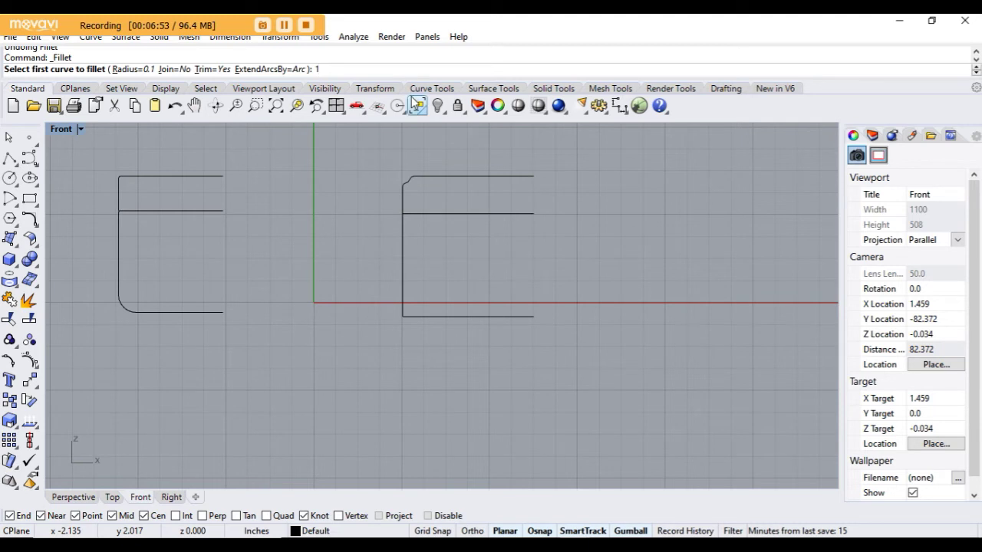
key(Return)
click(415, 314)
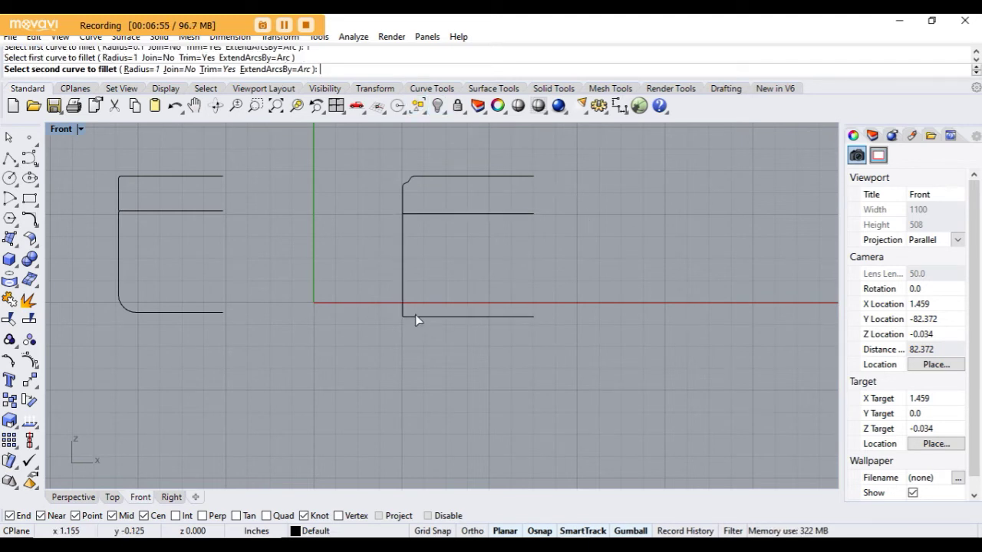
click(419, 316)
click(451, 317)
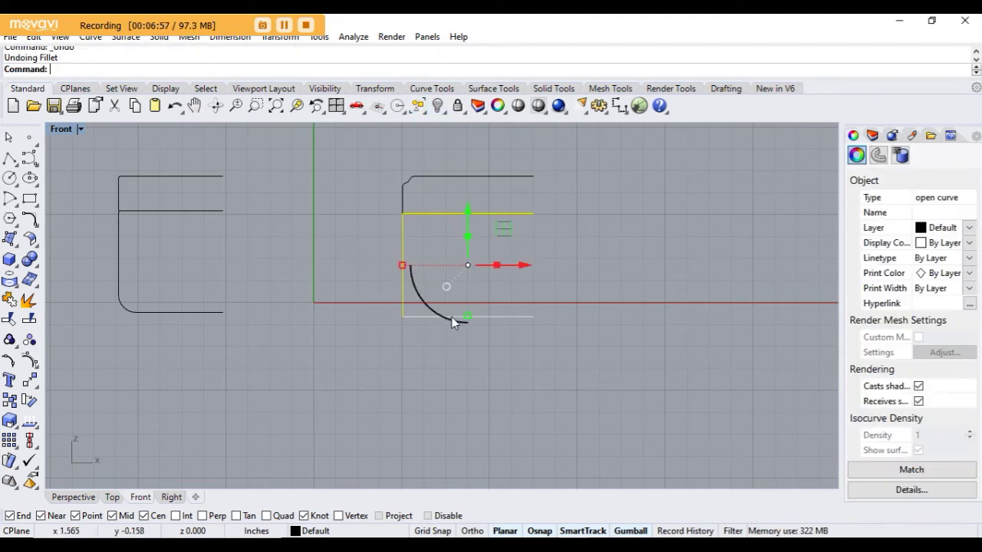
key(ctrl+z)
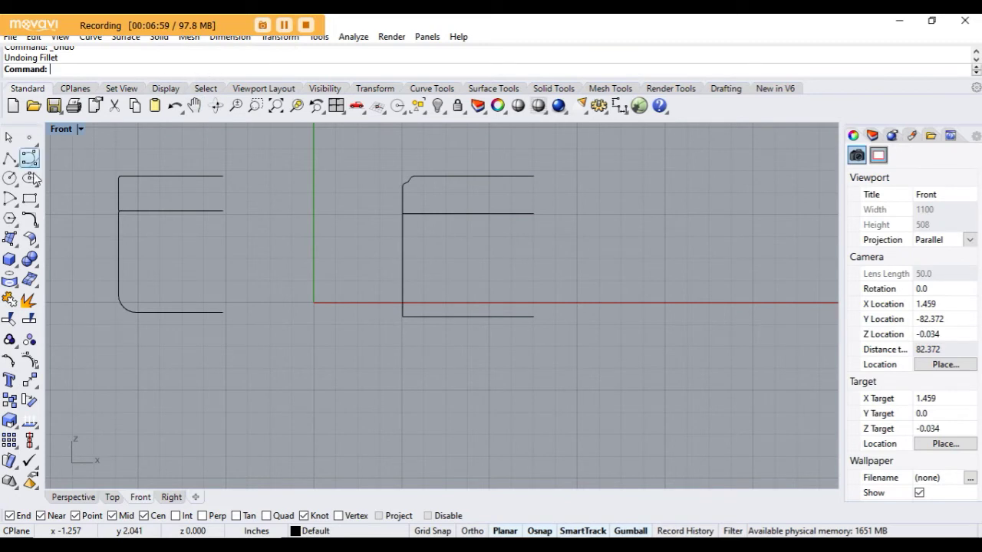
- Fillet the new body profile's lower outer corner with a 0.2 inch radius
click(30, 219)
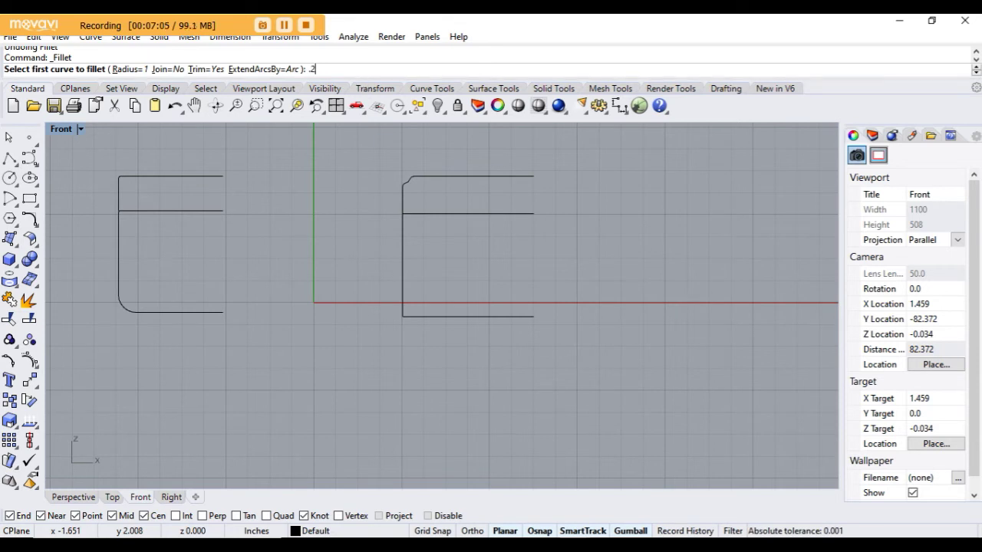
text(.2)
key(Return)
click(423, 316)
click(423, 316)
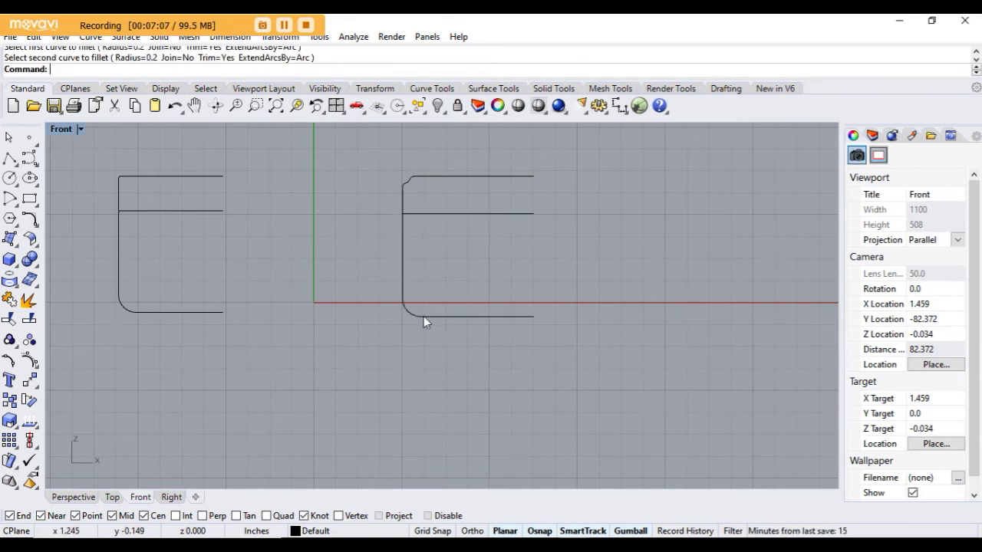
scroll(456, 343, down, 2)
scroll(452, 333, up, 6)
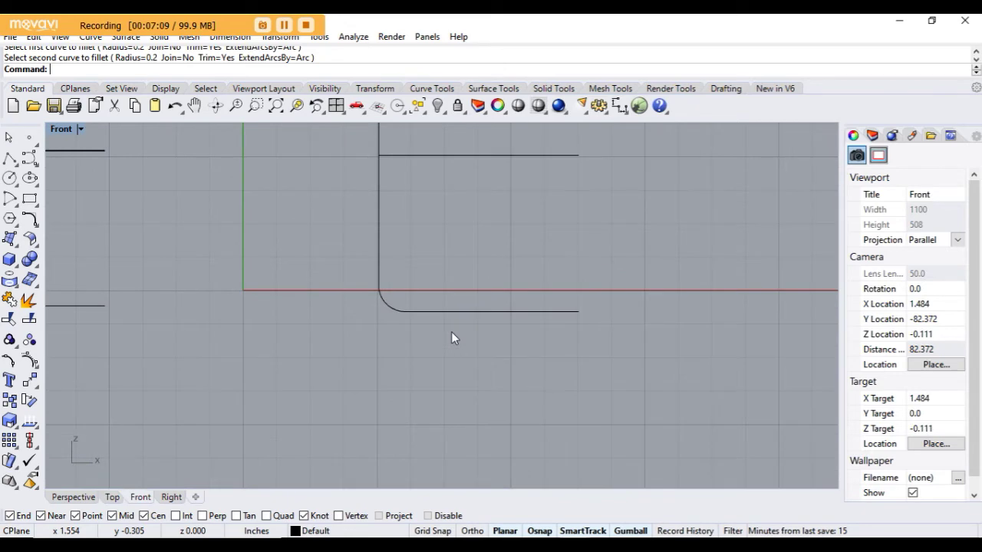
scroll(452, 333, down, 6)
scroll(587, 306, down, 2)
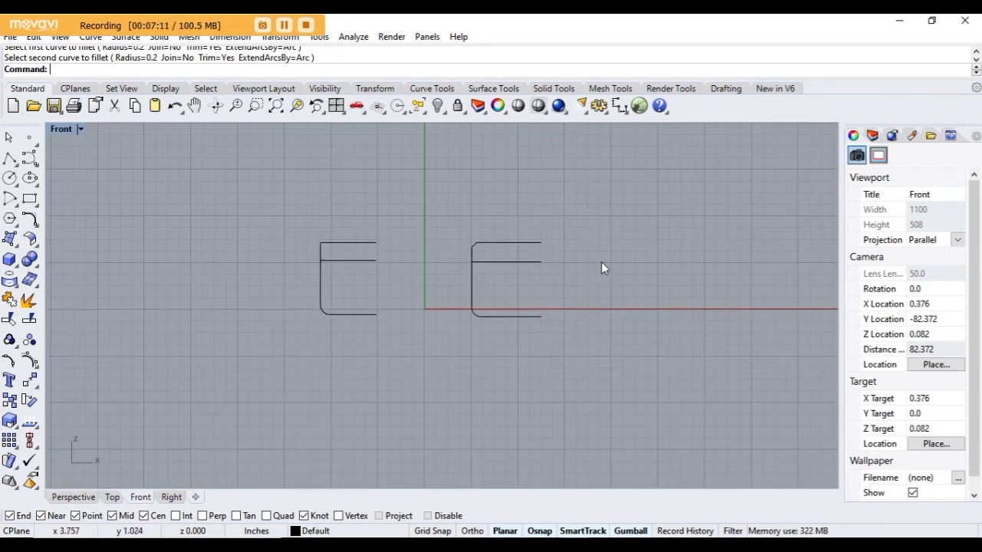
- Inspect the new lid and body curves, check the tin jar mockup in the browser, and return to Rhinoceros
drag(472, 224, 634, 383)
click(640, 366)
scroll(600, 284, up, 6)
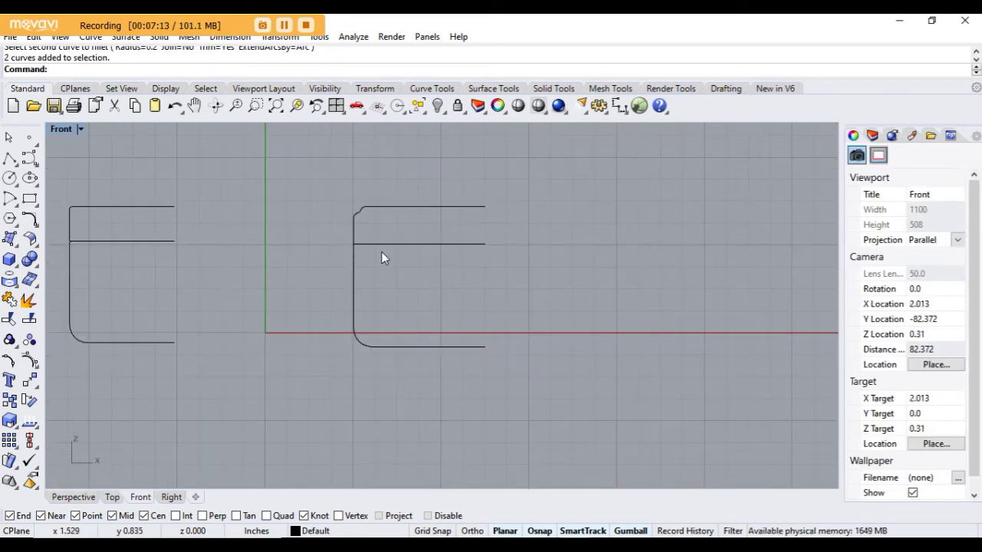
scroll(382, 253, up, 4)
click(339, 258)
click(642, 244)
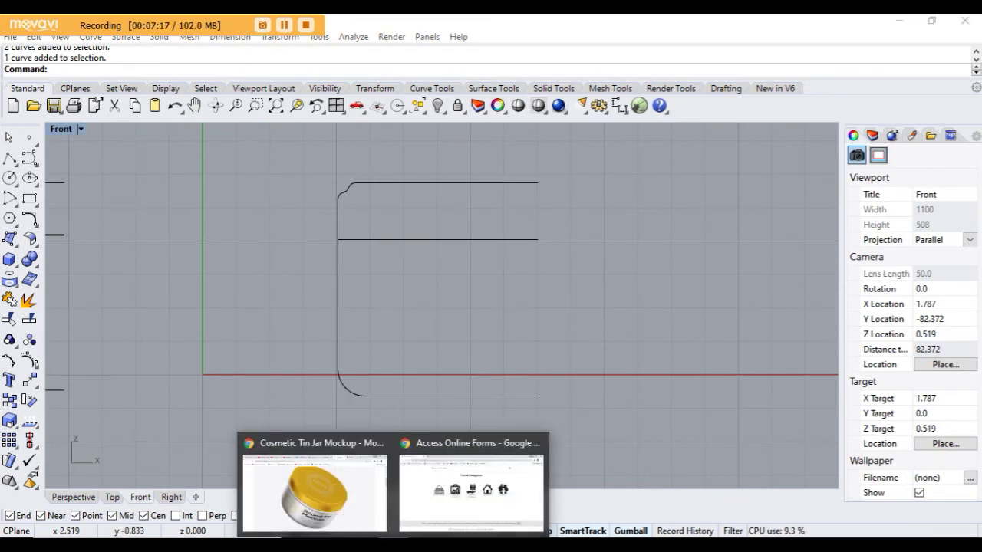
click(318, 484)
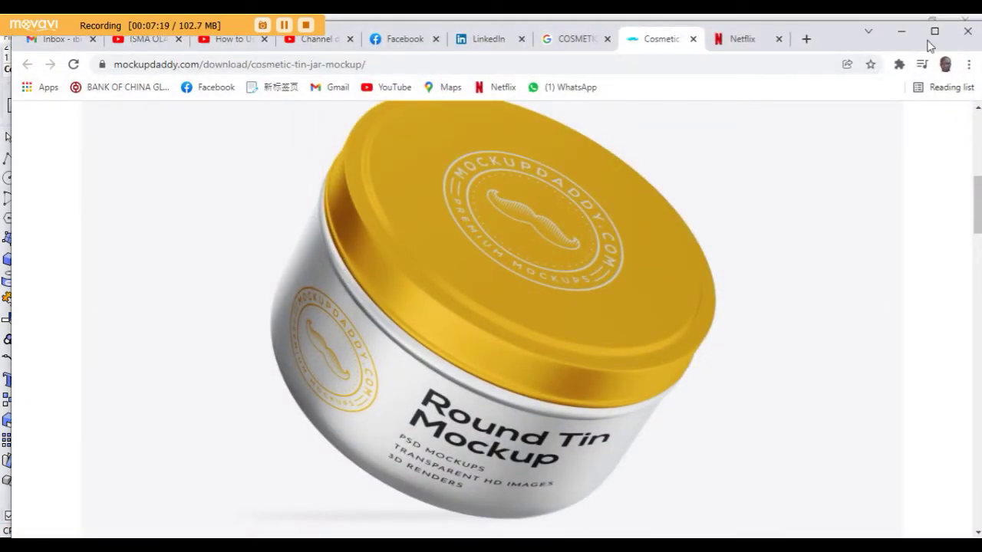
click(905, 33)
- Try a 0.05 inch radius fillet on the lid profile's lower outer corner, and undo it
scroll(356, 240, up, 5)
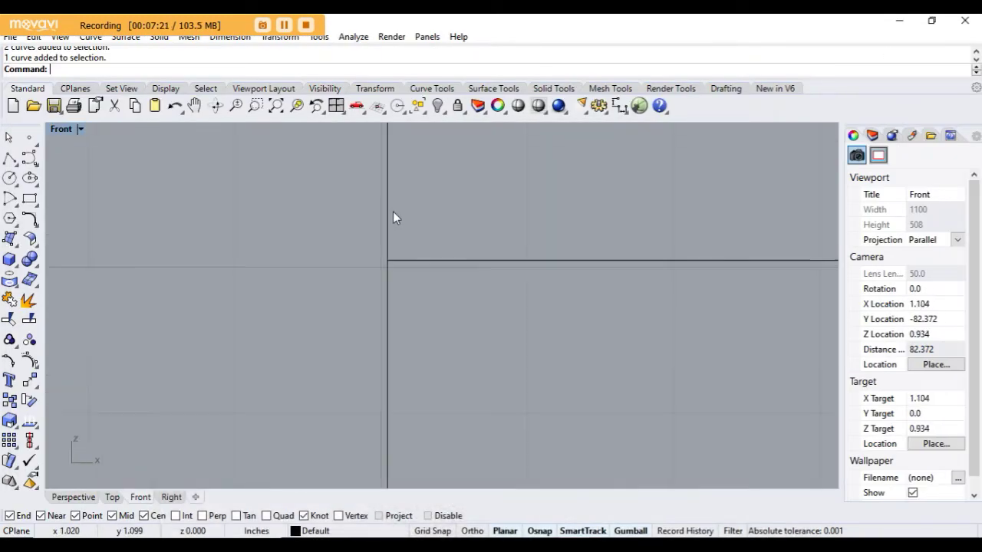
click(388, 228)
scroll(401, 274, up, 8)
scroll(354, 243, up, 5)
right_drag(358, 242, 346, 285)
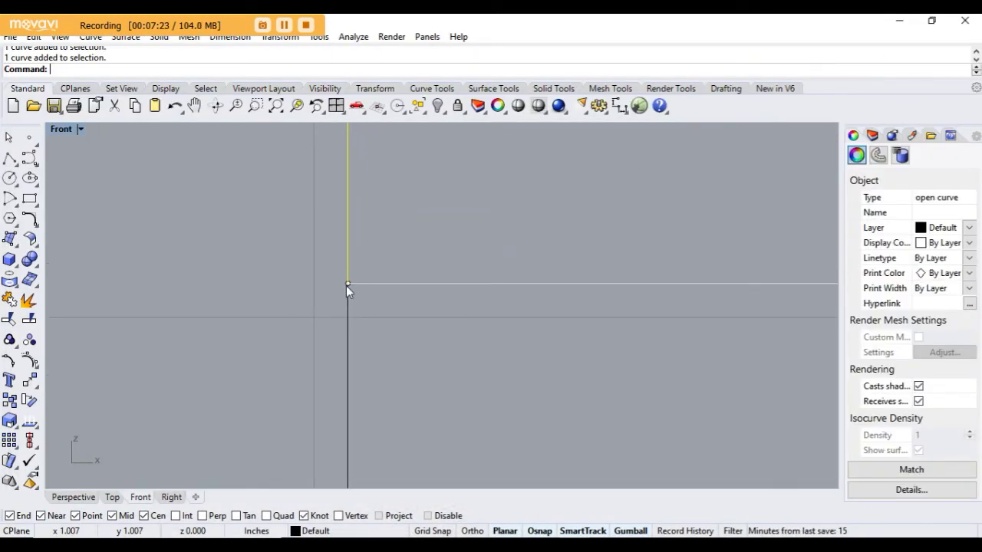
click(359, 241)
click(29, 218)
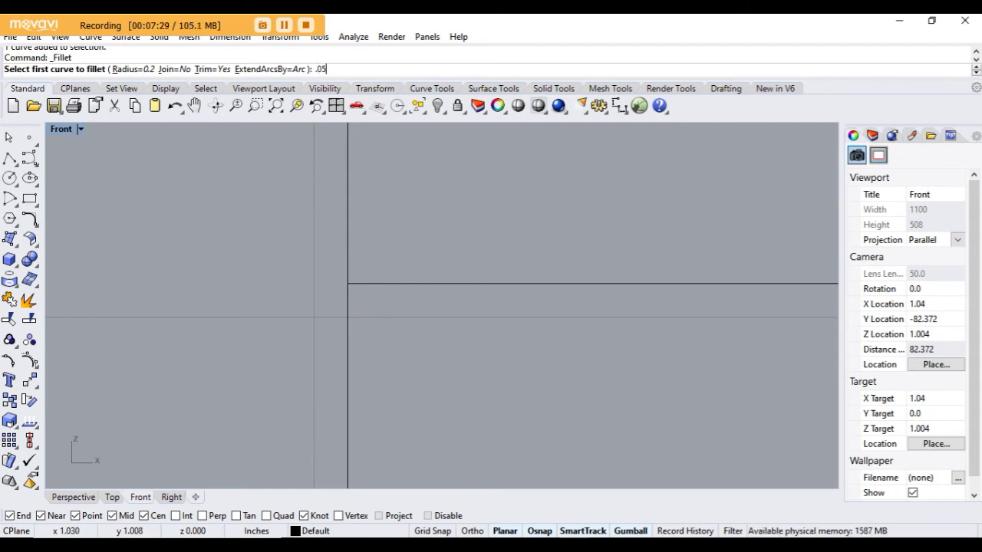
key(Return)
scroll(373, 292, up, 3)
click(323, 261)
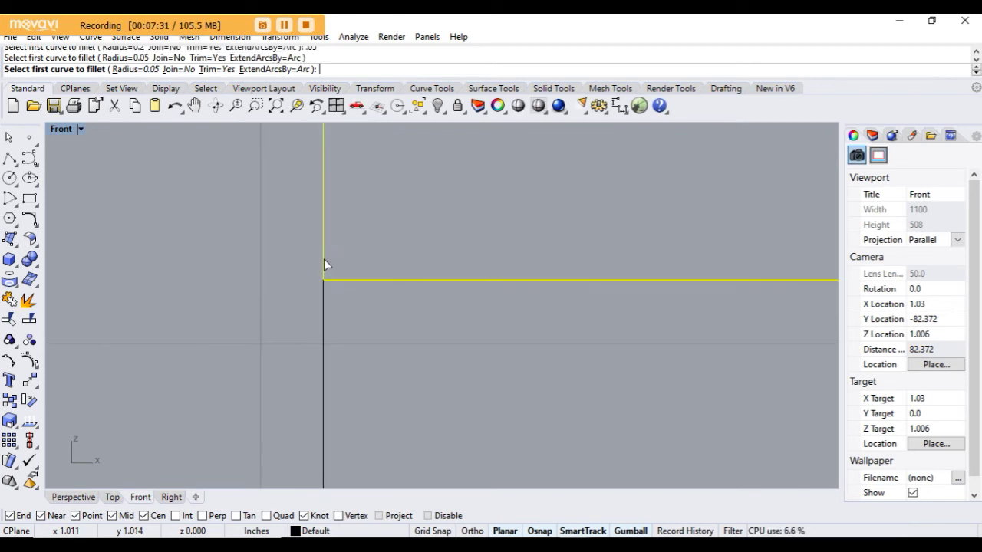
click(325, 265)
scroll(326, 264, down, 3)
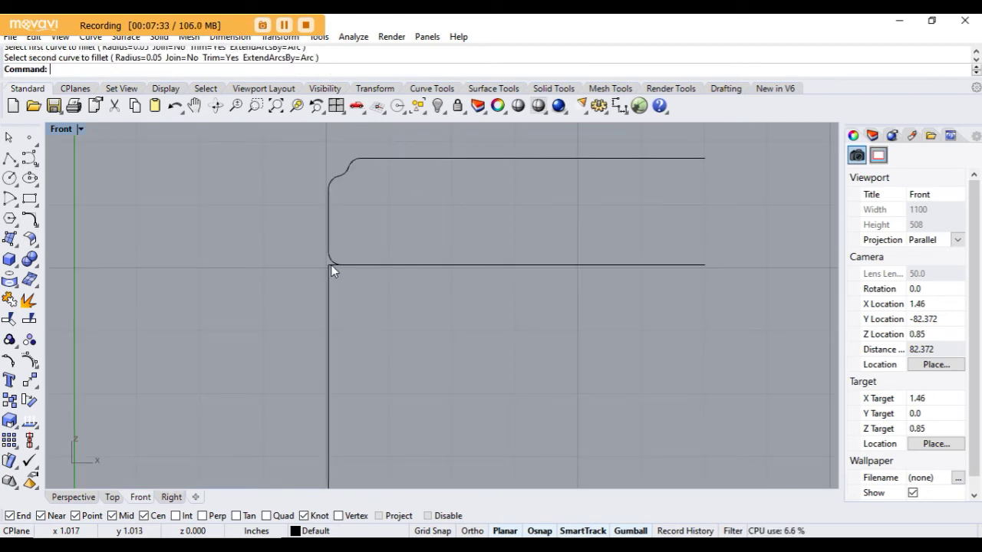
scroll(332, 270, up, 2)
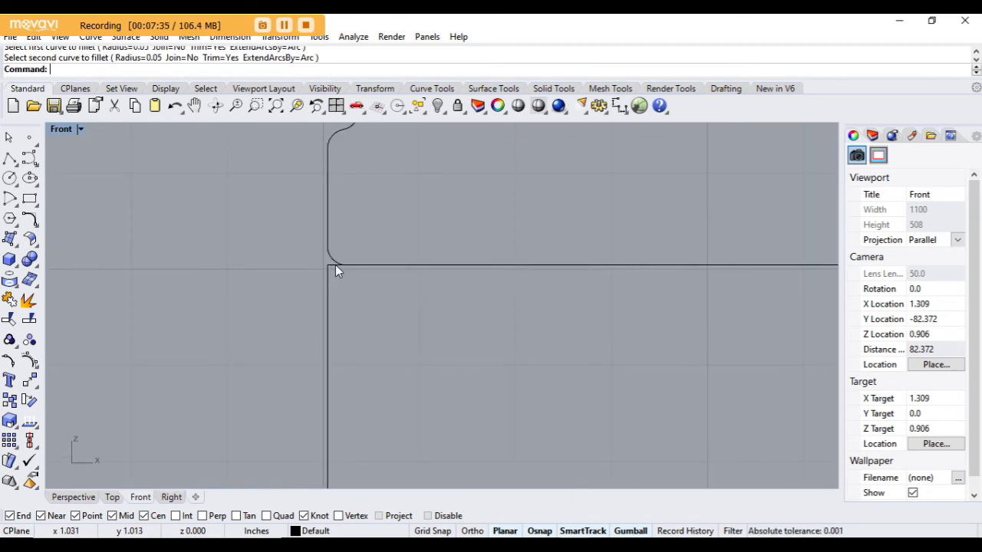
key(ctrl+z)
click(229, 268)
- Fillet the lid profile's lower outer corner with a 0.005 inch radius
click(30, 218)
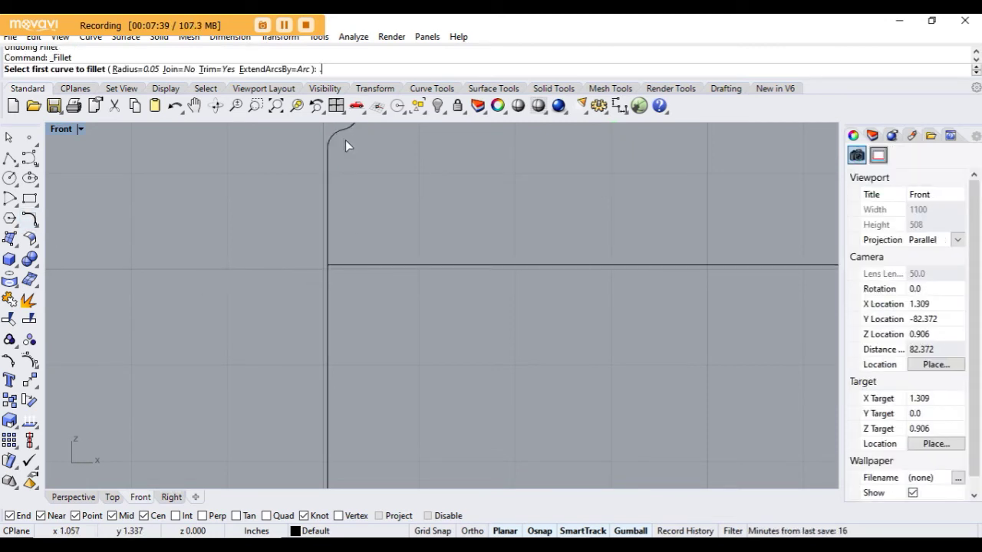
text(.005)
key(Return)
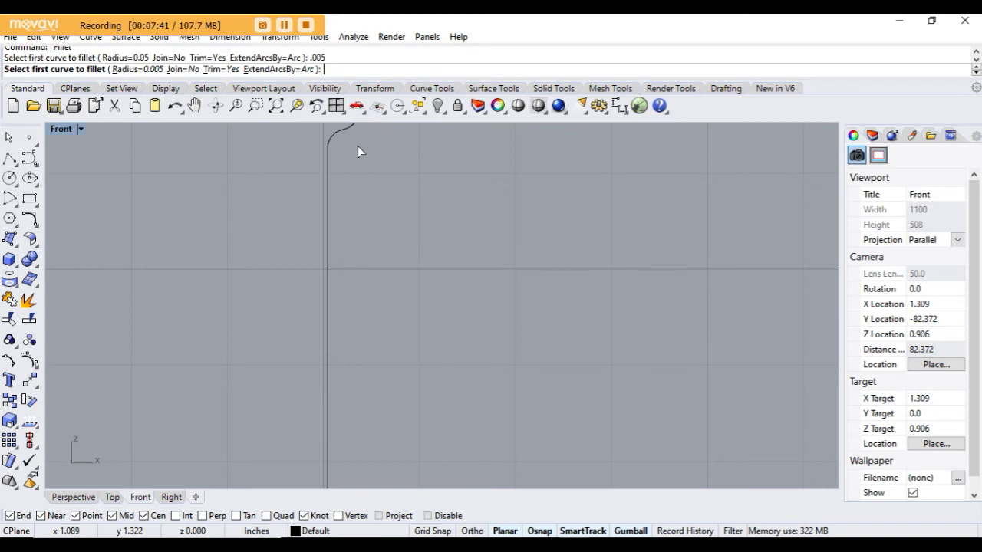
click(331, 252)
click(330, 253)
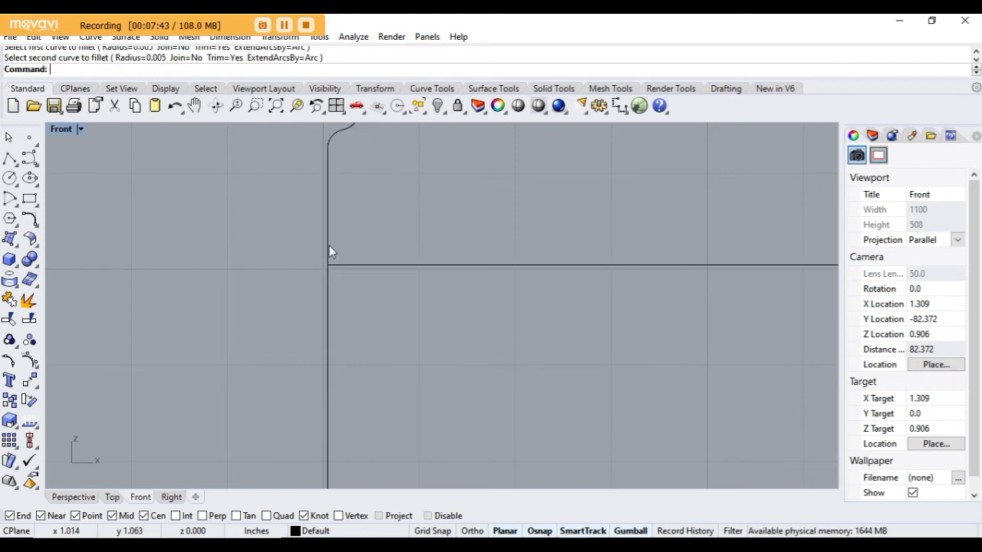
click(325, 252)
click(358, 277)
scroll(358, 274, up, 10)
scroll(264, 234, up, 6)
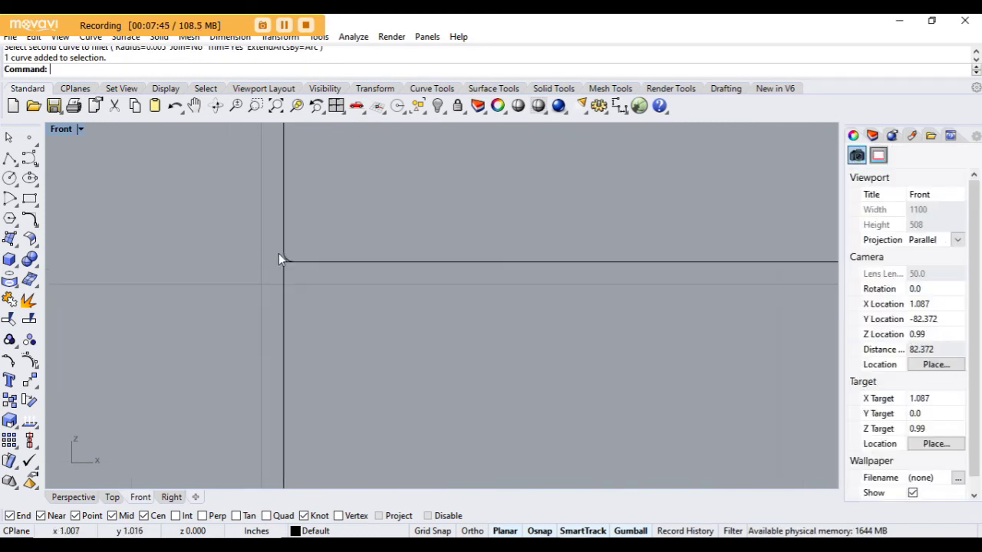
- Fillet the body profile's upper outer corner with a 0.005 inch radius, matching the lid's lower corner
click(29, 220)
scroll(230, 280, up, 3)
click(334, 270)
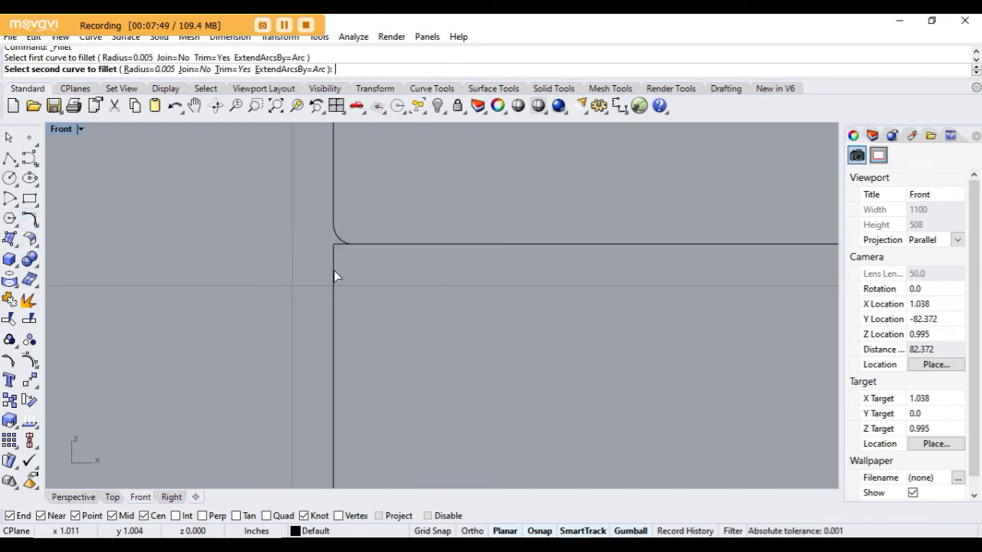
click(334, 270)
scroll(343, 281, down, 5)
scroll(345, 283, down, 3)
scroll(347, 281, up, 4)
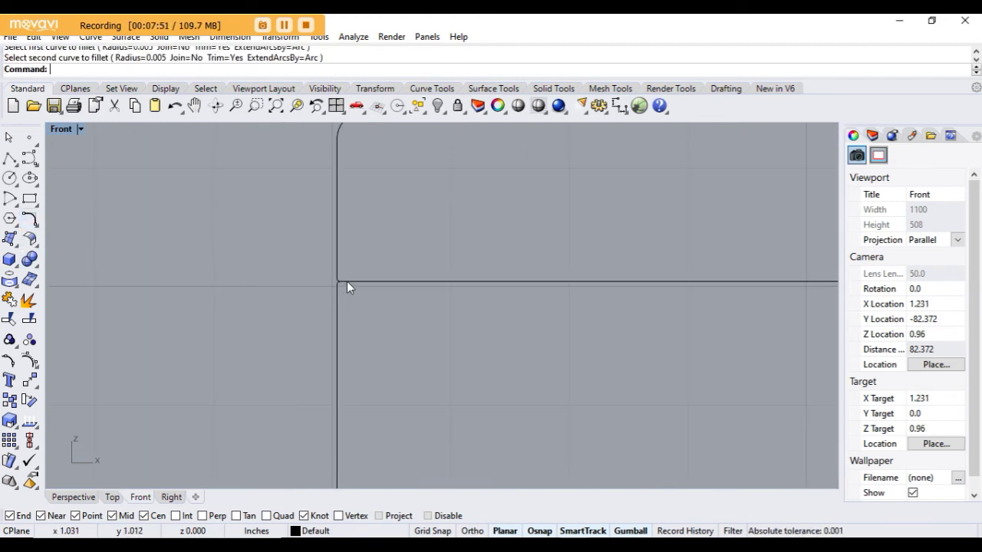
scroll(335, 274, up, 2)
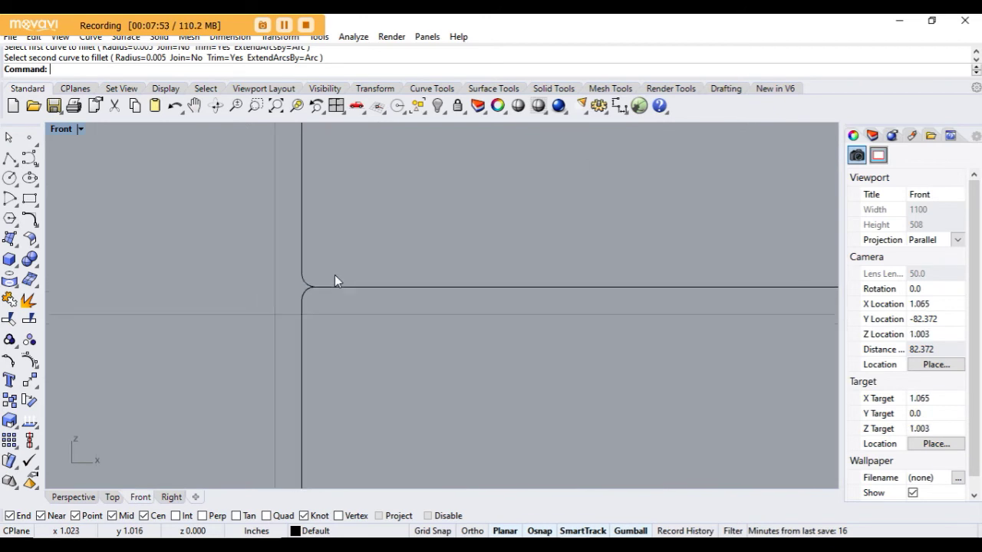
- Undo both 0.005 inch fillets where the lid and body profiles meet
scroll(335, 274, down, 1)
key(ctrl+z)
key(ctrl+z)
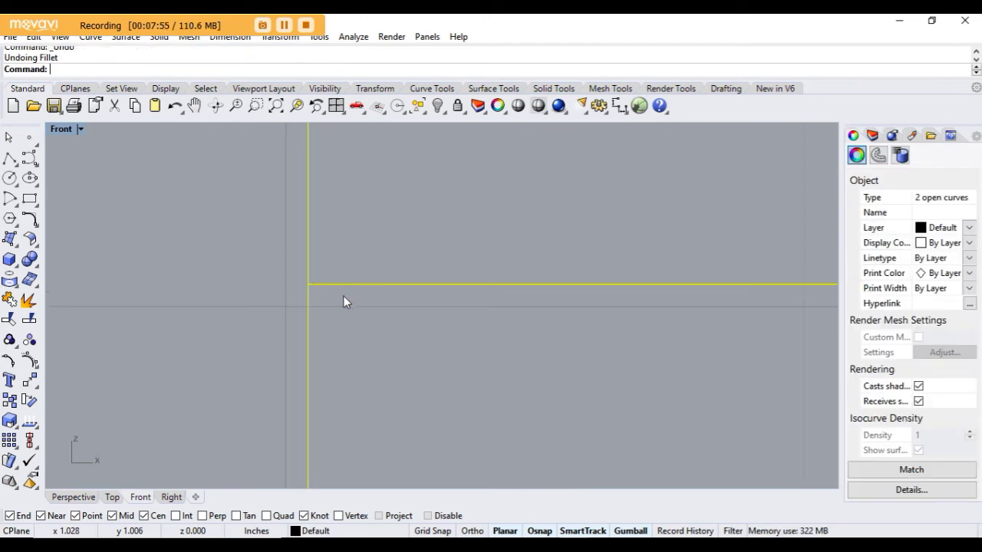
click(334, 310)
- Examine the complete lid and body profiles, selecting each curve to check its extent
scroll(295, 300, down, 9)
scroll(329, 252, down, 4)
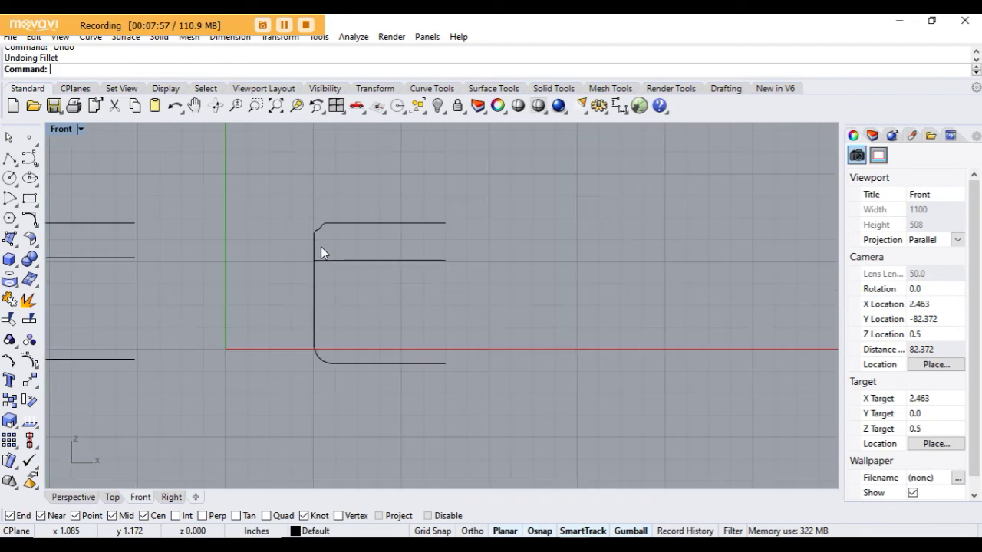
scroll(480, 222, down, 10)
click(451, 225)
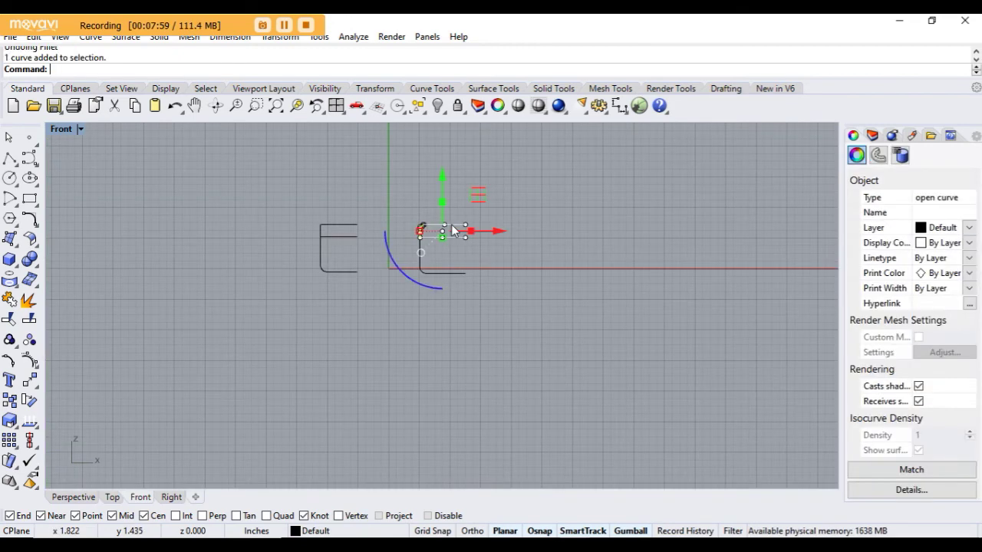
scroll(557, 244, up, 4)
scroll(360, 256, up, 4)
click(596, 241)
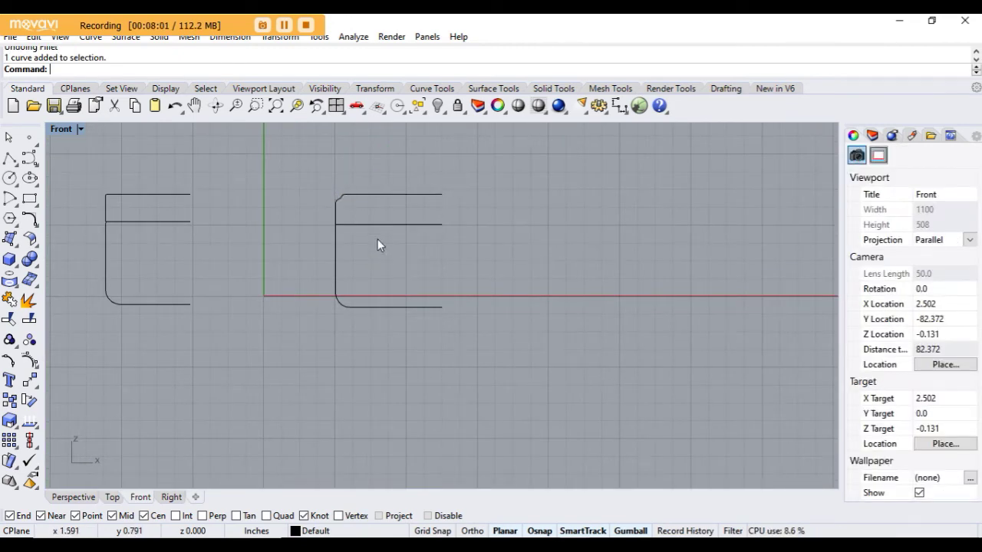
scroll(377, 239, up, 2)
click(402, 351)
click(597, 324)
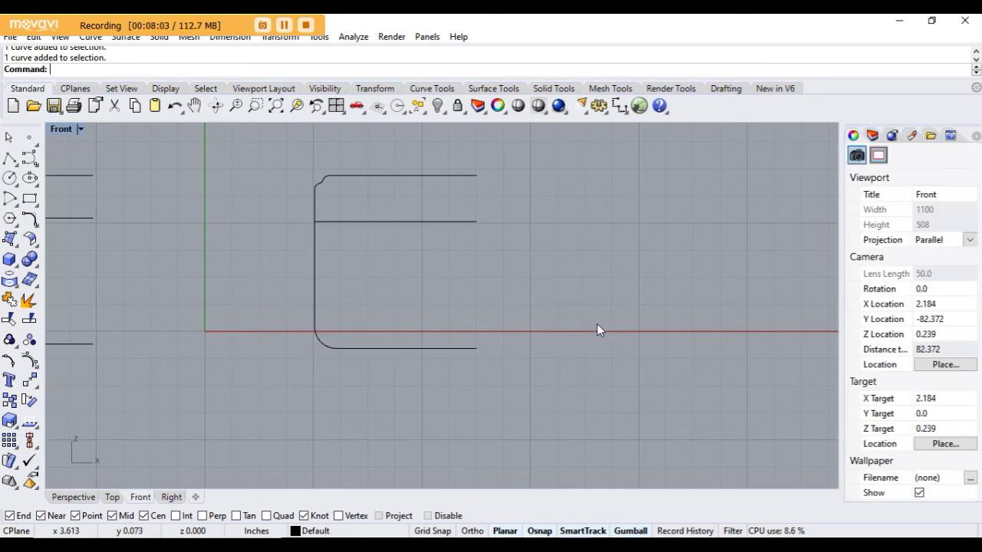
scroll(322, 222, up, 2)
scroll(322, 222, down, 2)
scroll(379, 223, down, 2)
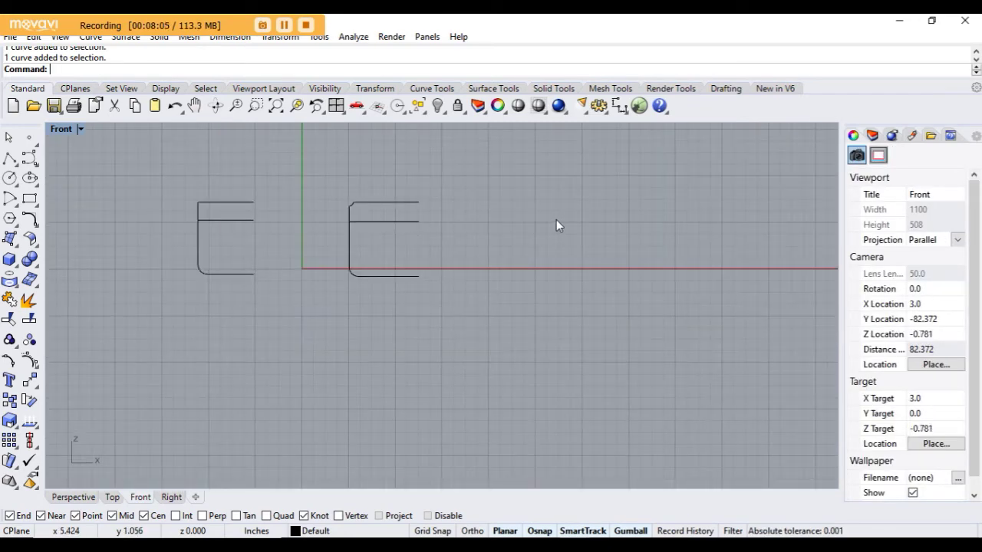
scroll(495, 211, down, 4)
right_drag(494, 211, 441, 254)
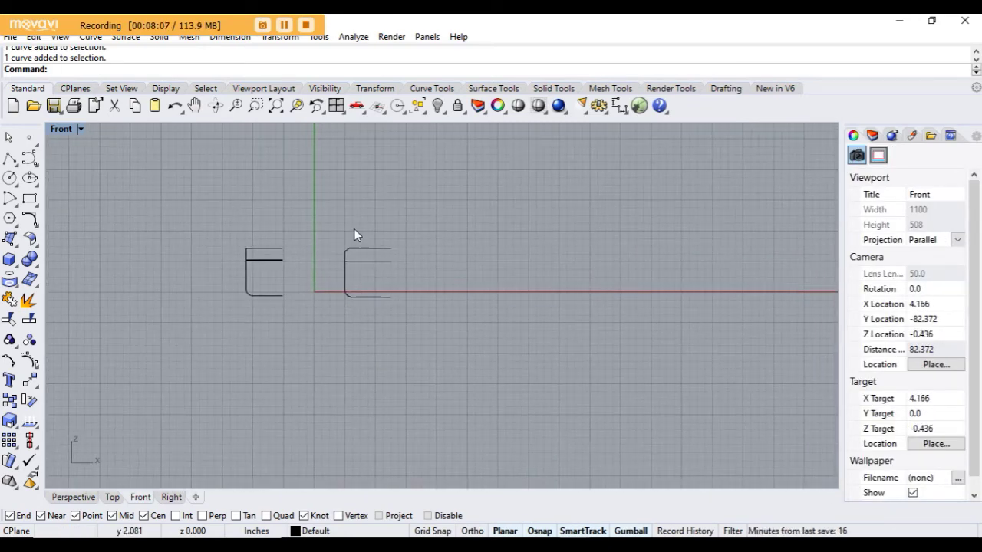
- Revolve the new lid and body profiles a full circle about the vertical axis through their open inner ends
scroll(354, 228, up, 6)
drag(291, 228, 460, 399)
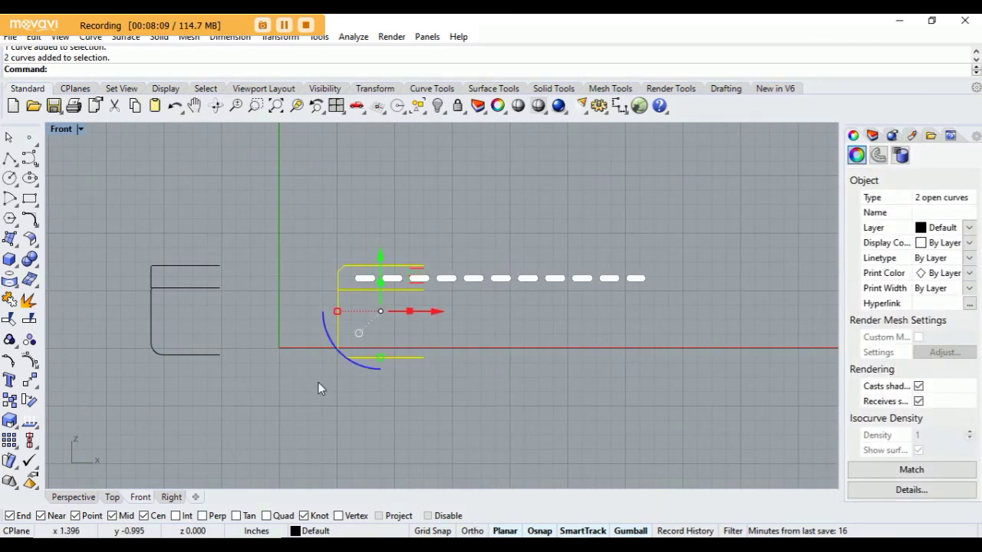
click(10, 239)
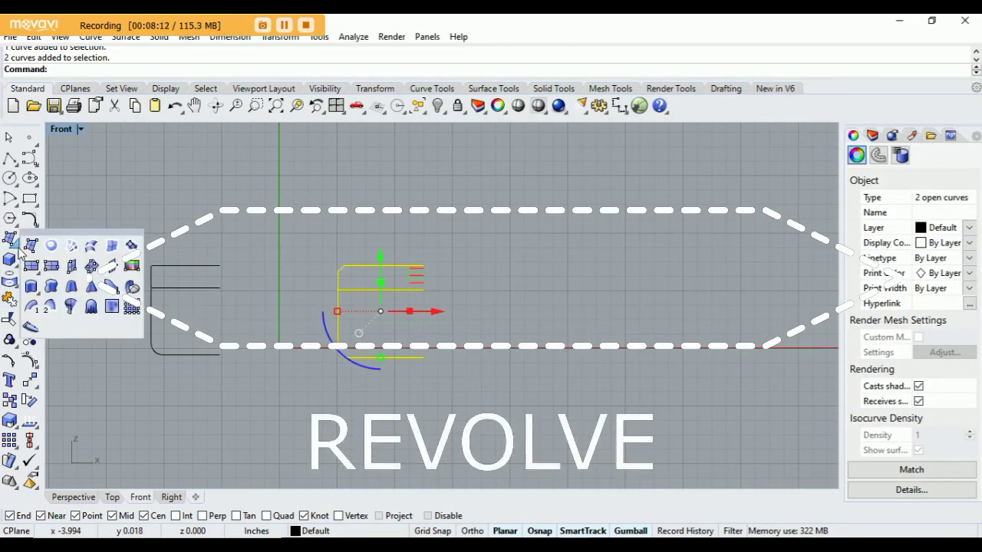
click(70, 308)
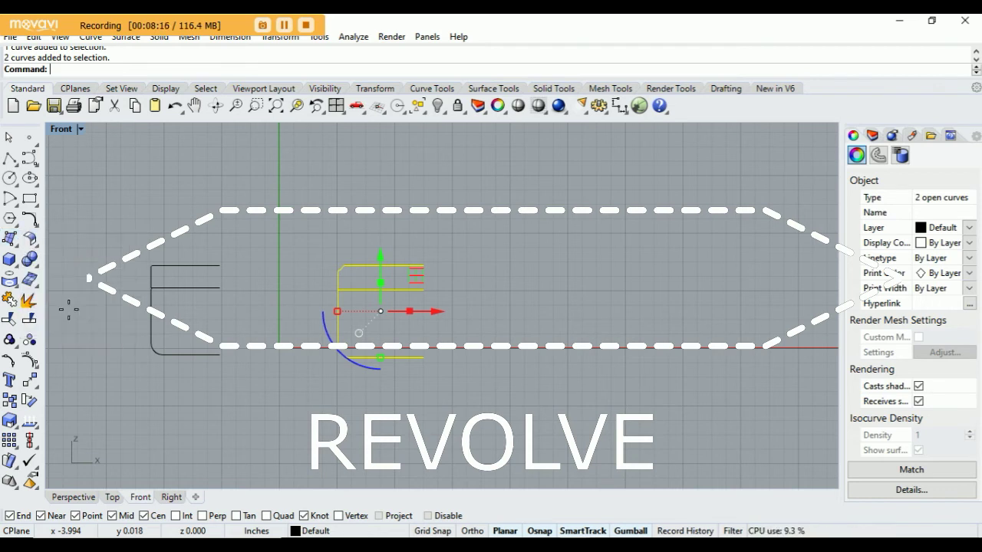
click(426, 357)
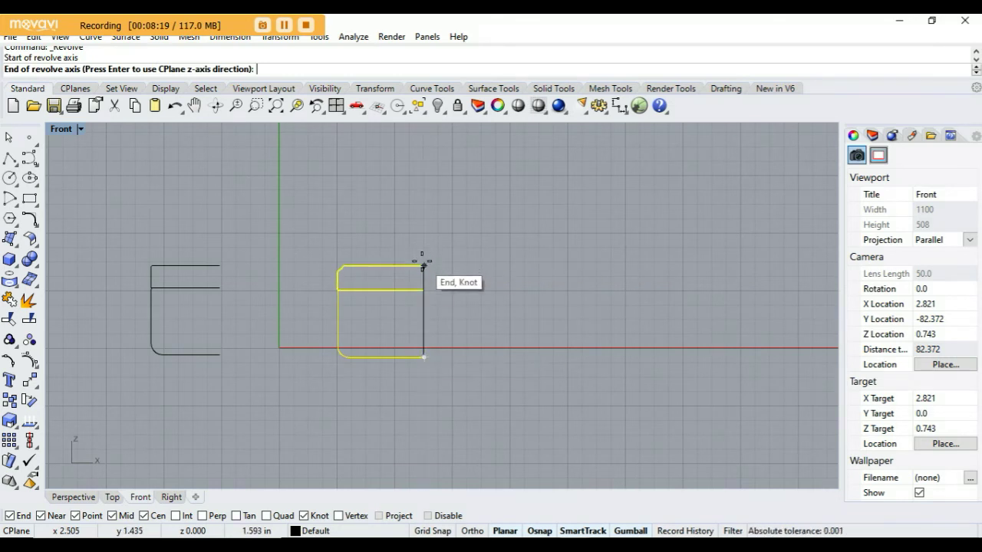
click(422, 261)
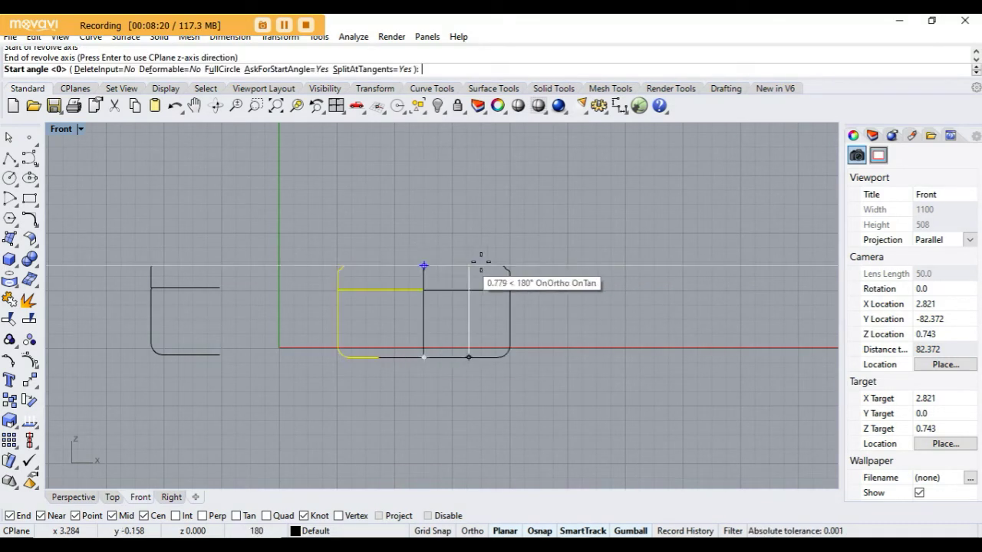
click(520, 260)
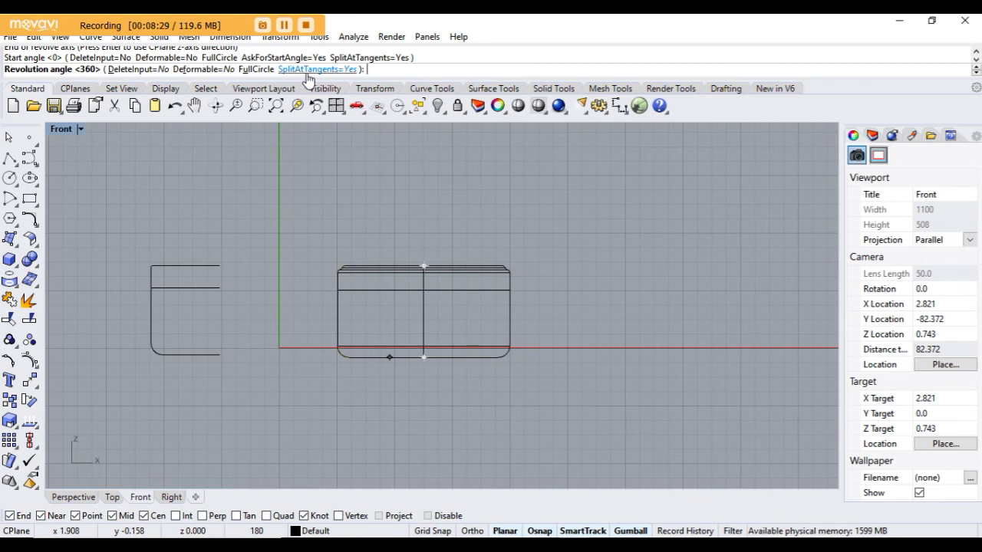
click(259, 69)
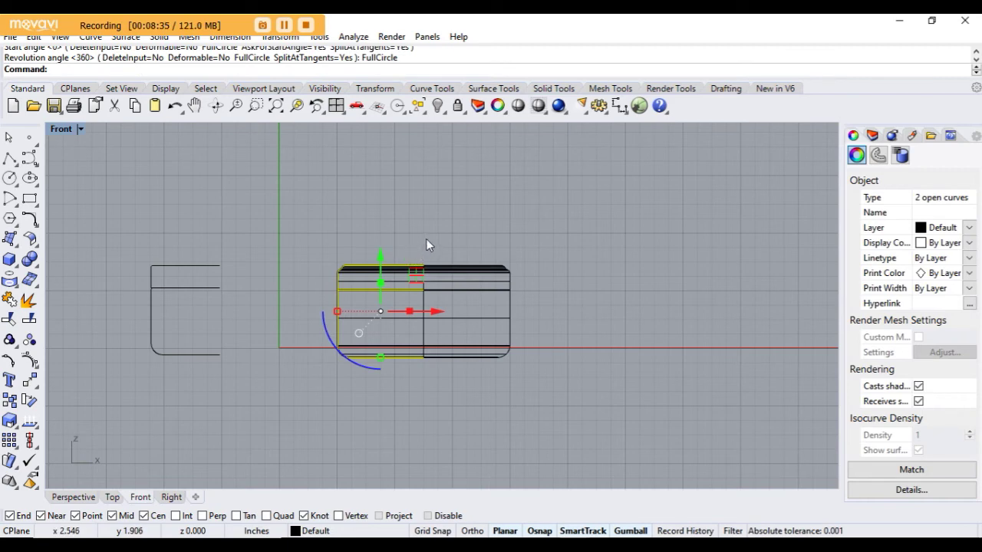
key(Escape)
scroll(410, 264, up, 2)
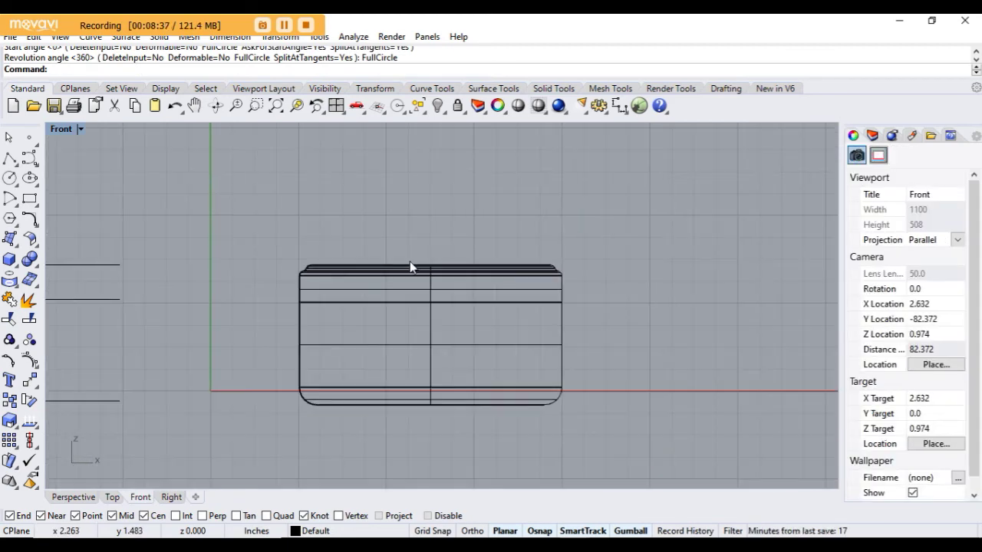
- Restore the four-viewport layout and enlarge the rendered Perspective view to fill the whole modeling area
scroll(410, 264, up, 2)
click(79, 129)
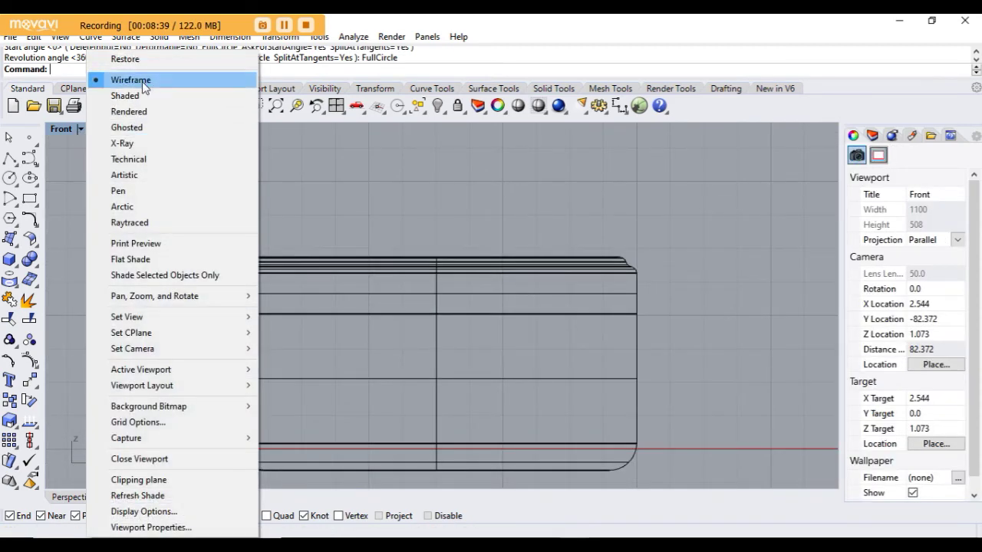
click(142, 57)
scroll(577, 218, down, 6)
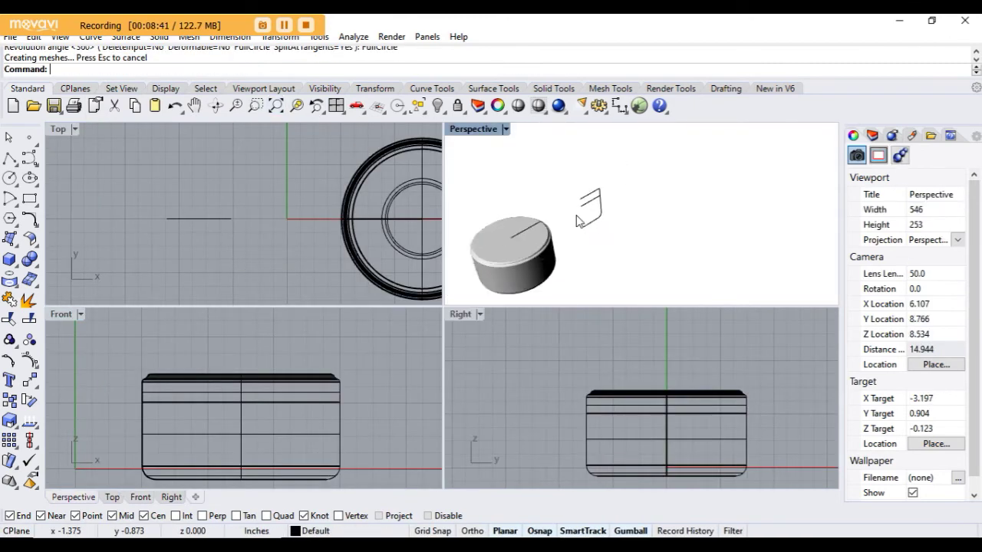
right_drag(540, 243, 560, 201)
scroll(548, 214, up, 4)
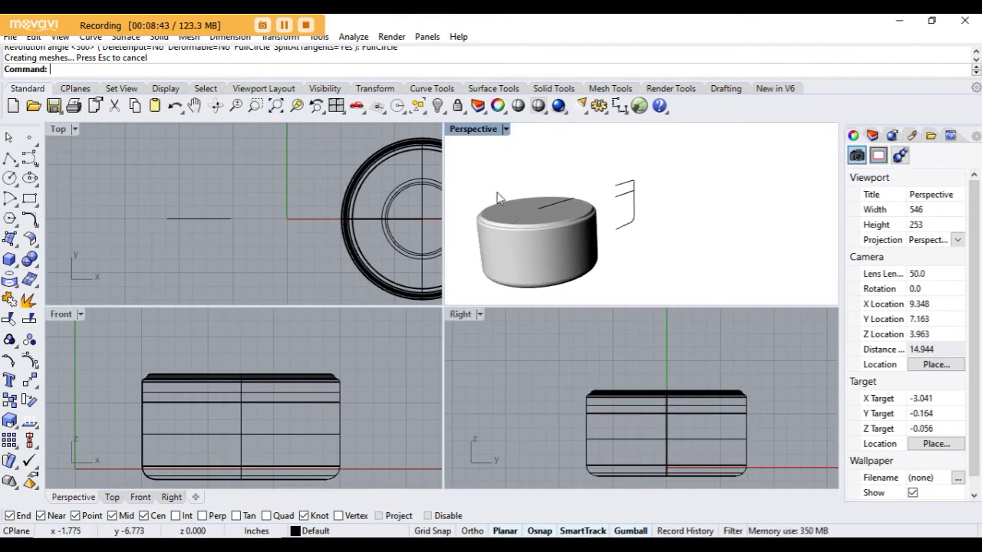
click(505, 129)
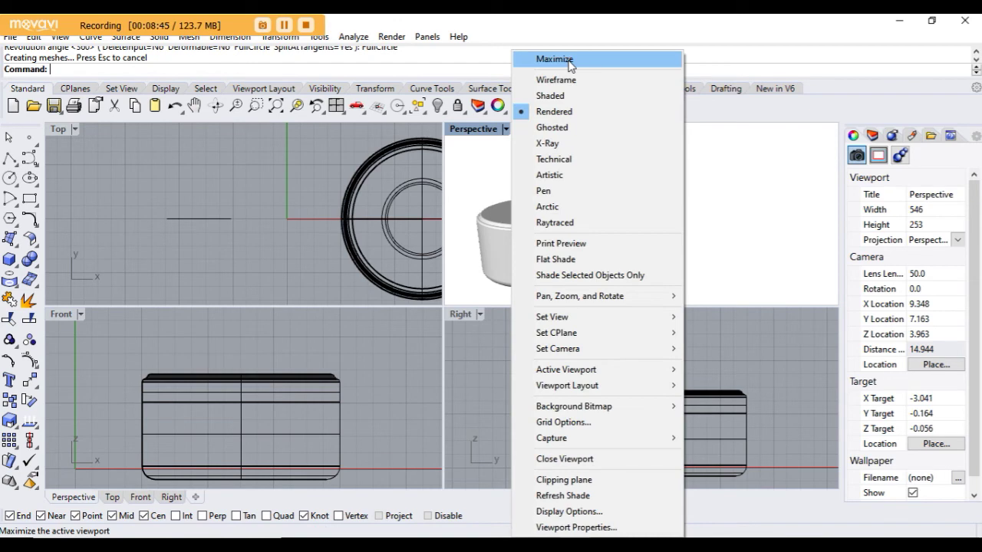
click(567, 62)
- Examine the revolved lid and body in the rendered Perspective view from several angles
scroll(367, 303, down, 6)
right_drag(293, 335, 259, 298)
scroll(226, 304, up, 10)
click(378, 252)
click(186, 309)
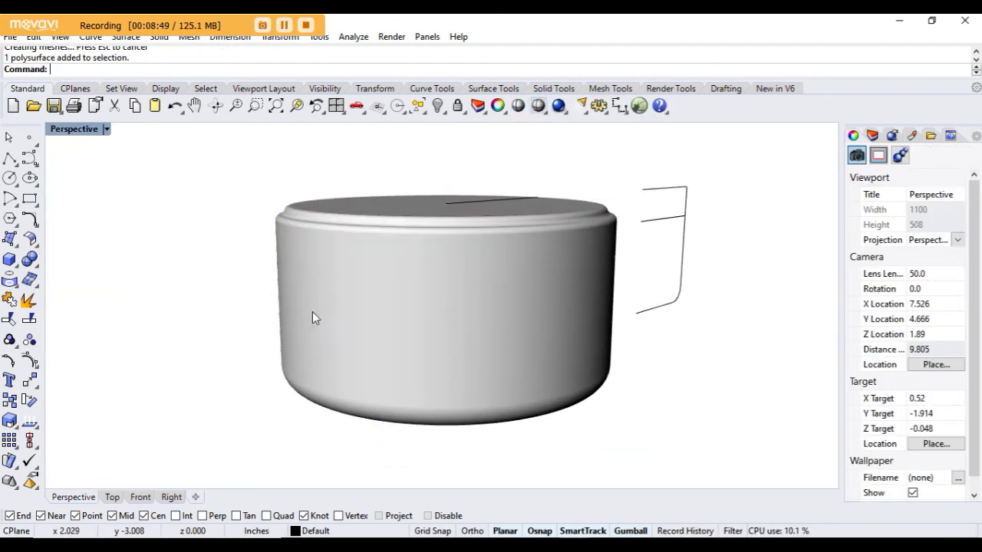
scroll(312, 312, down, 6)
right_drag(330, 327, 297, 351)
scroll(286, 340, up, 4)
scroll(305, 302, down, 2)
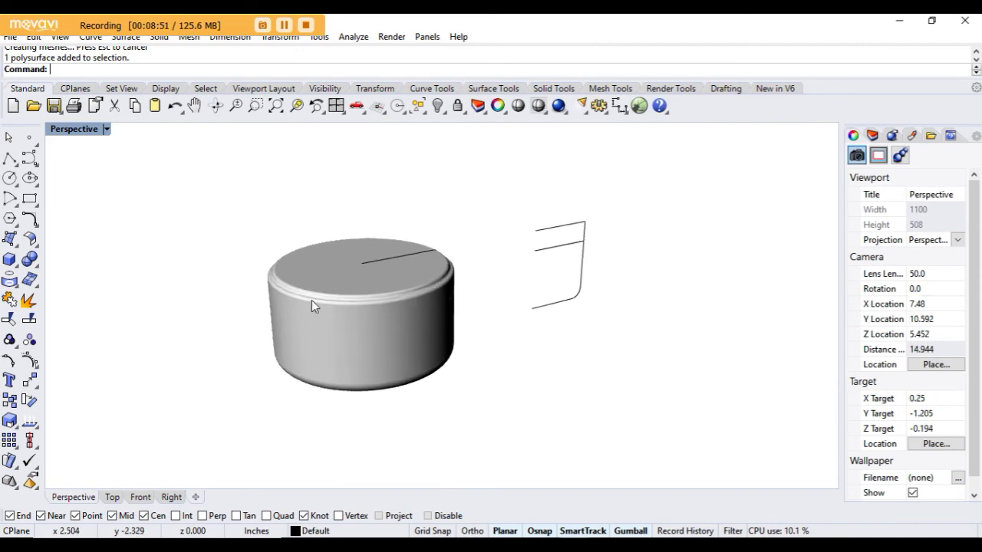
right_drag(311, 300, 294, 284)
scroll(292, 276, up, 3)
- Hide the lid solid to expose the top of the jar body
click(299, 299)
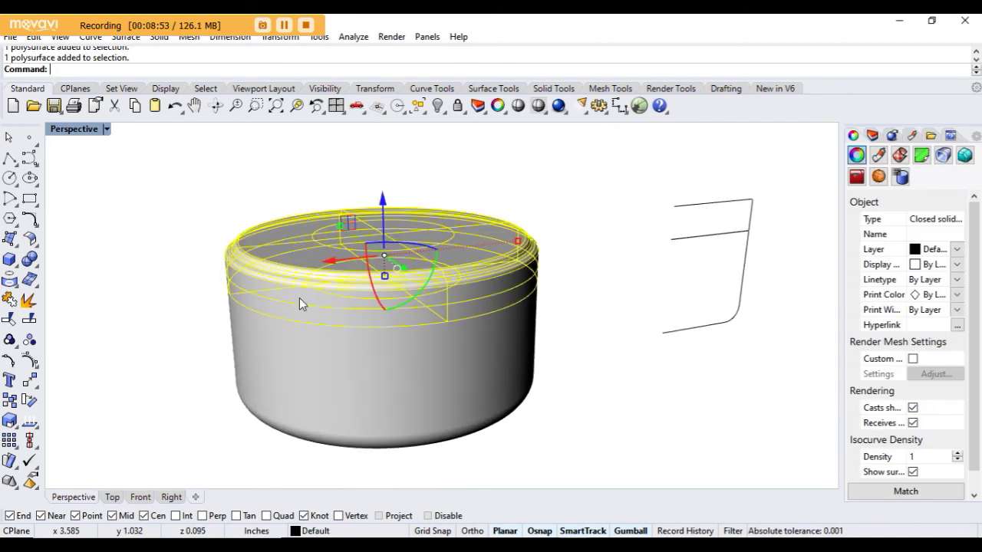
click(588, 363)
click(340, 301)
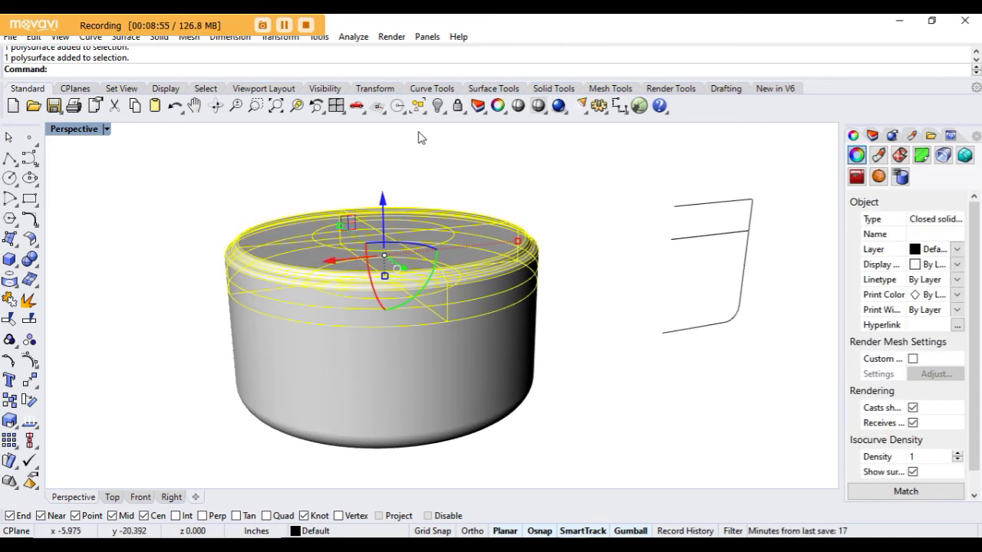
click(438, 106)
- Try to shell the jar body with a thickness of 1 inch, removing its flat top face
scroll(389, 312, down, 2)
right_drag(390, 312, 368, 345)
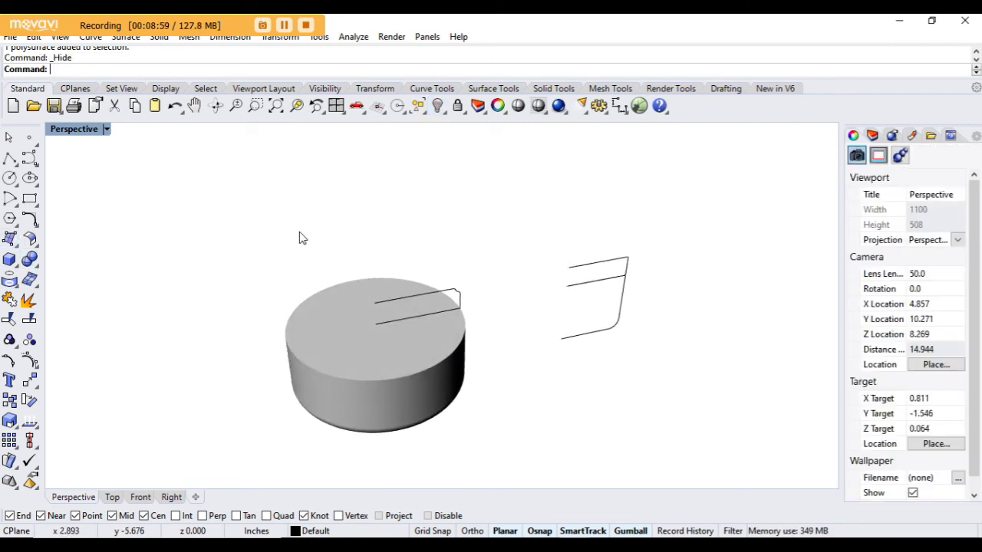
scroll(300, 238, down, 2)
right_drag(301, 238, 387, 280)
scroll(387, 280, up, 2)
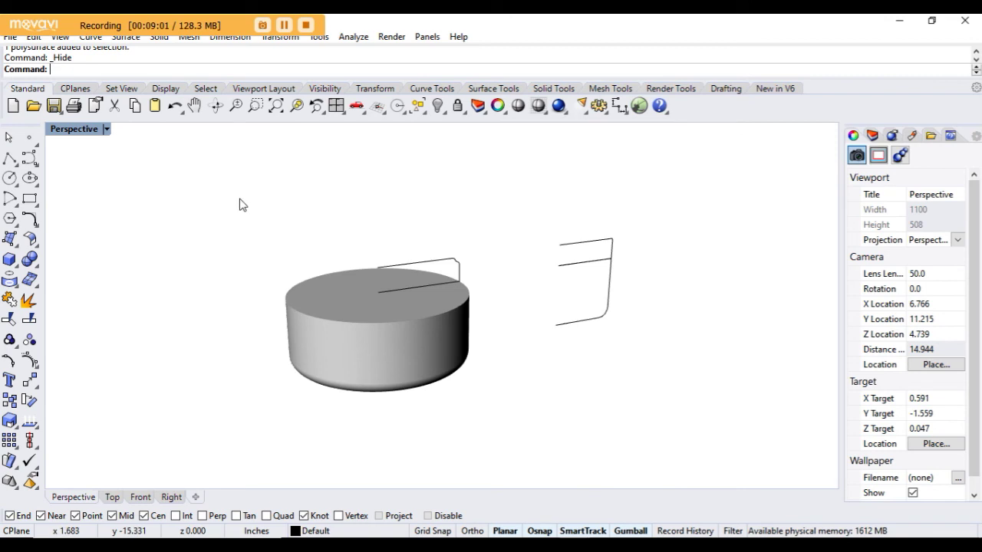
click(35, 245)
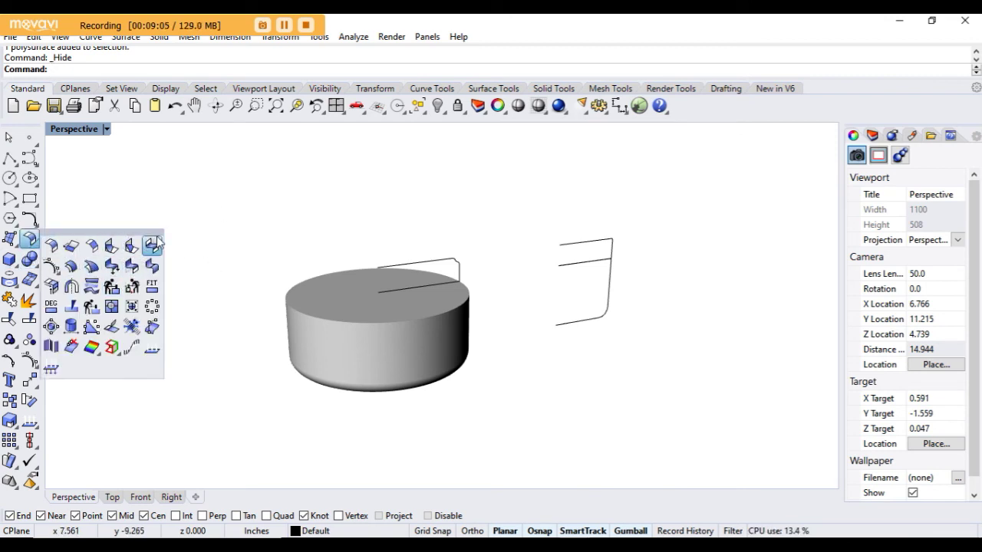
click(36, 264)
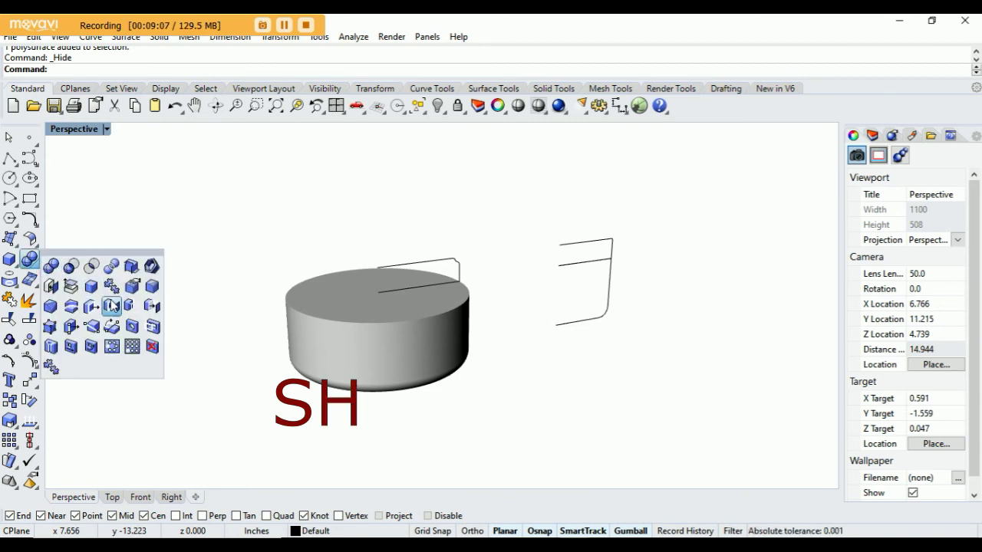
click(153, 266)
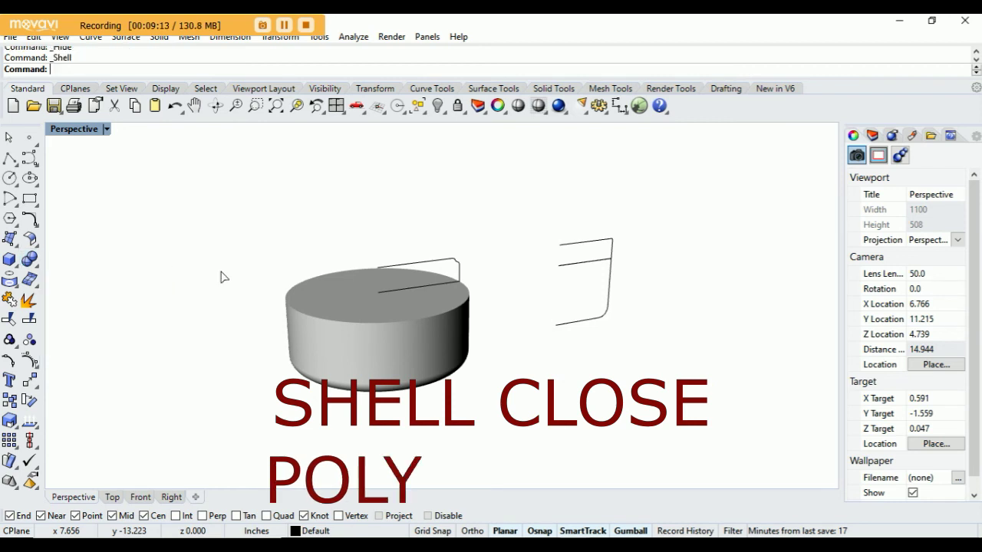
click(340, 299)
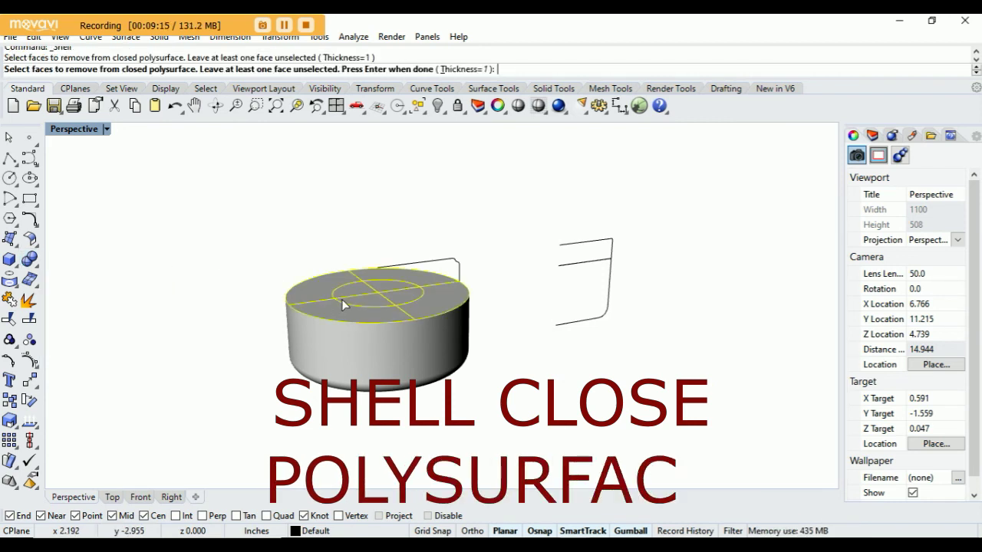
key(Return)
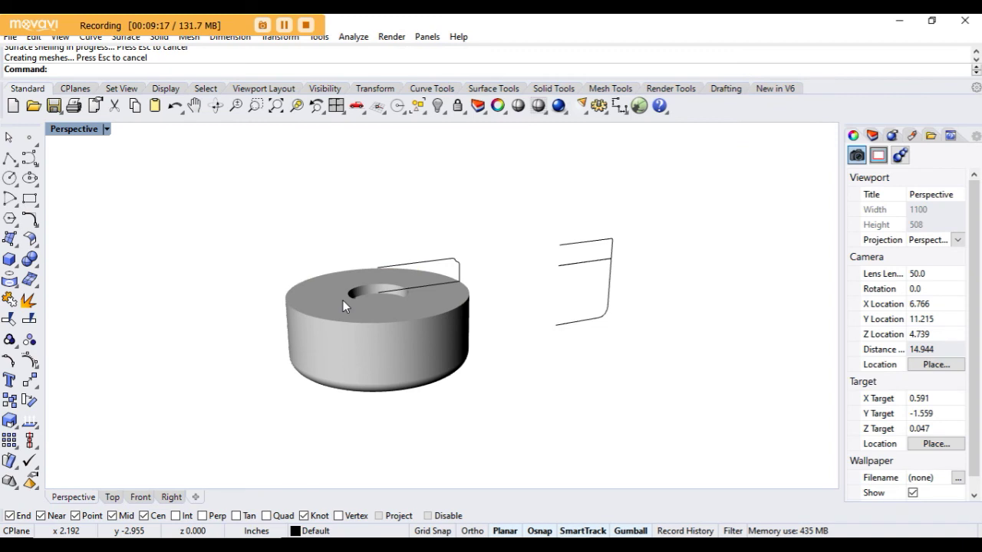
key(ctrl+z)
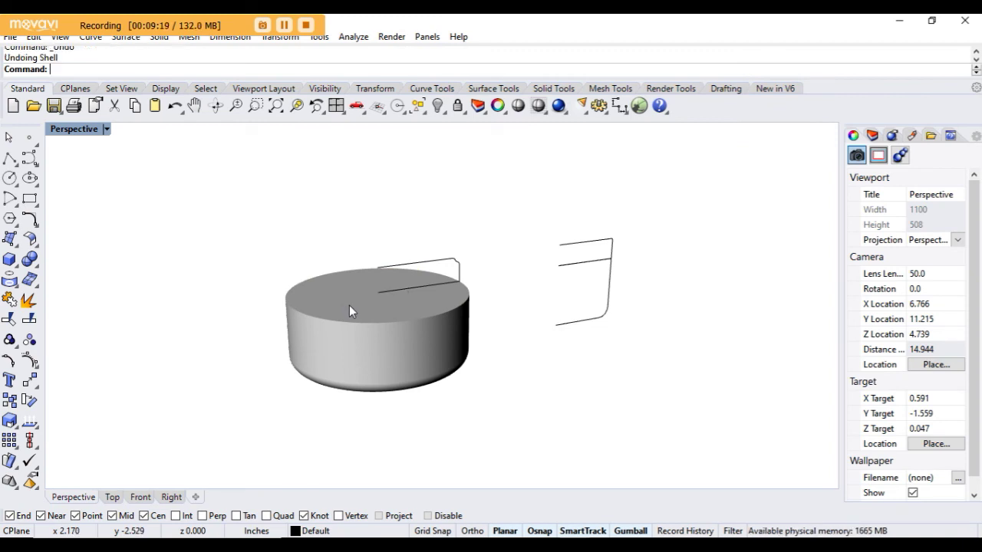
- Shell the jar body with a thickness of 0.005 inch, removing its flat top face
click(35, 266)
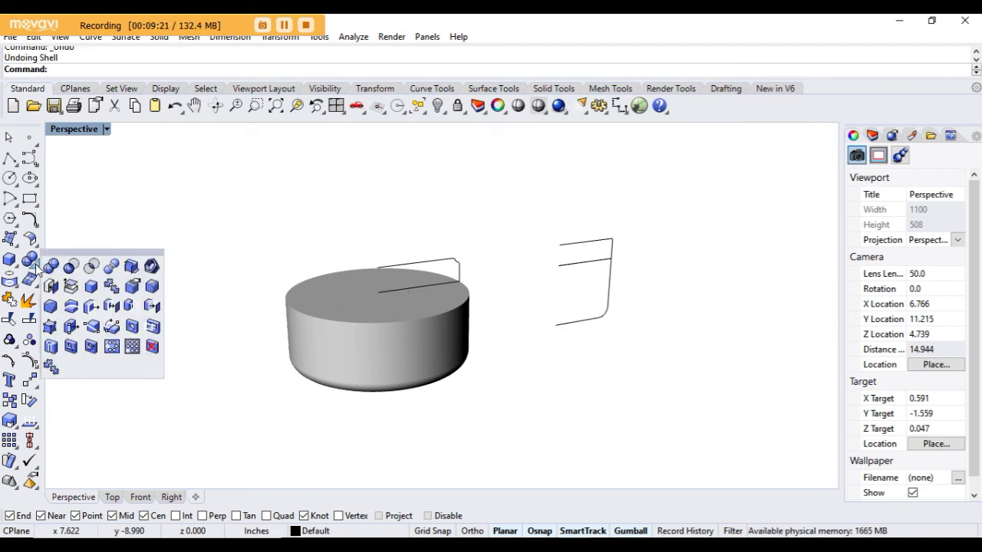
click(152, 267)
click(340, 299)
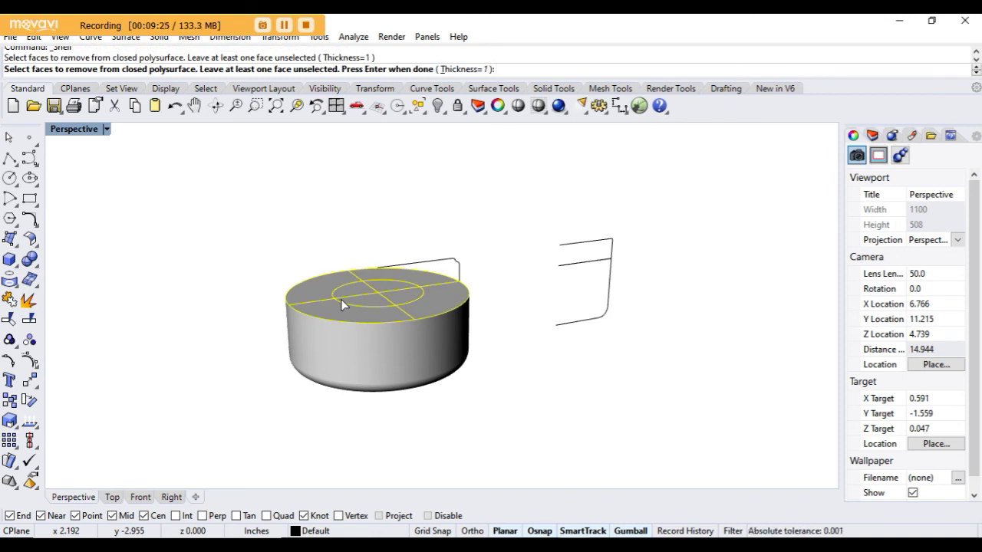
text(.0)
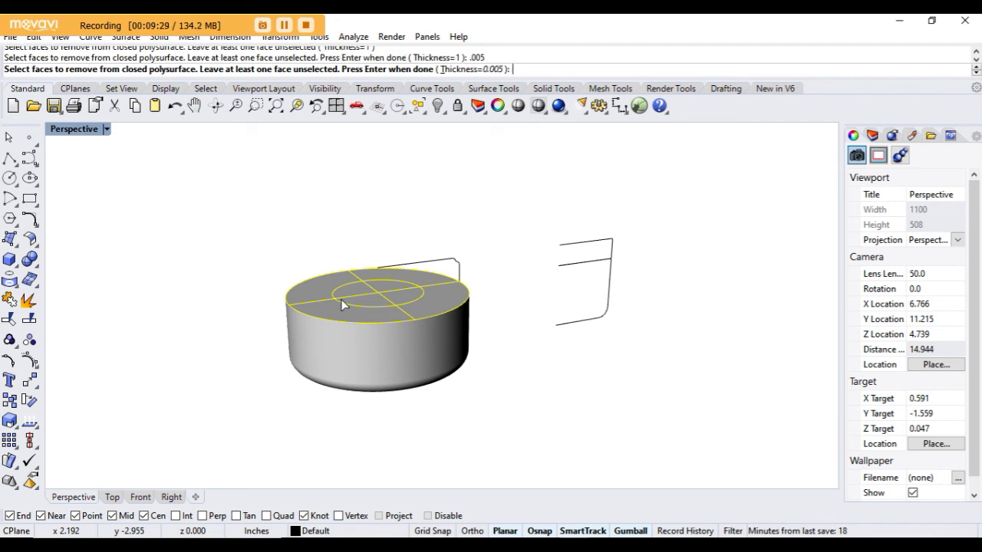
key(Return)
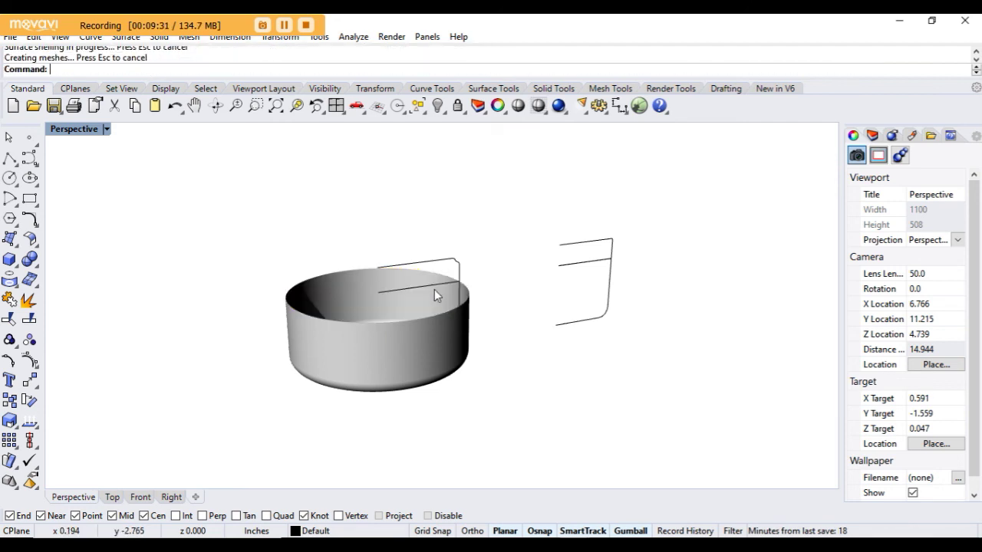
- Show the hidden lid again on top of the hollow jar body
scroll(450, 315, down, 4)
right_drag(449, 315, 411, 369)
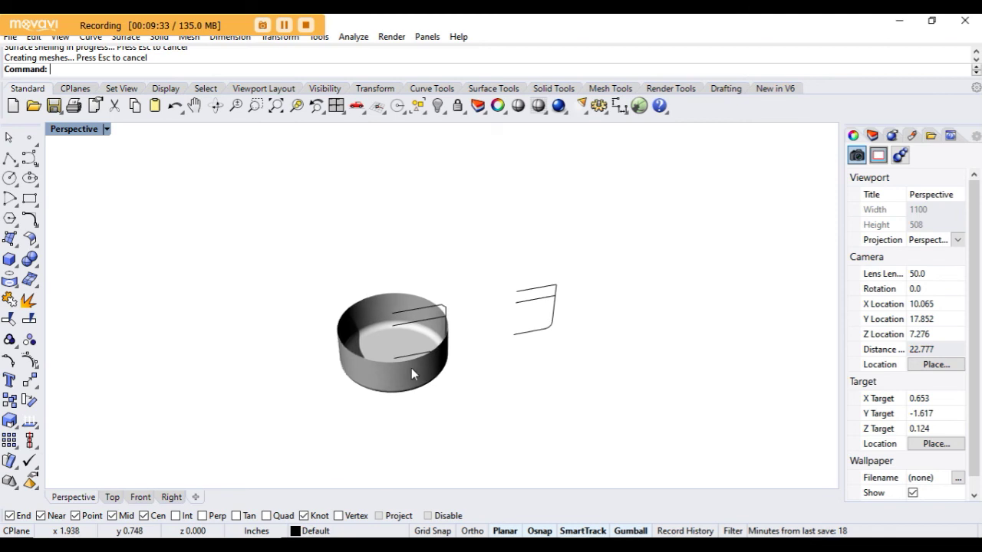
scroll(361, 352, up, 3)
scroll(403, 244, down, 4)
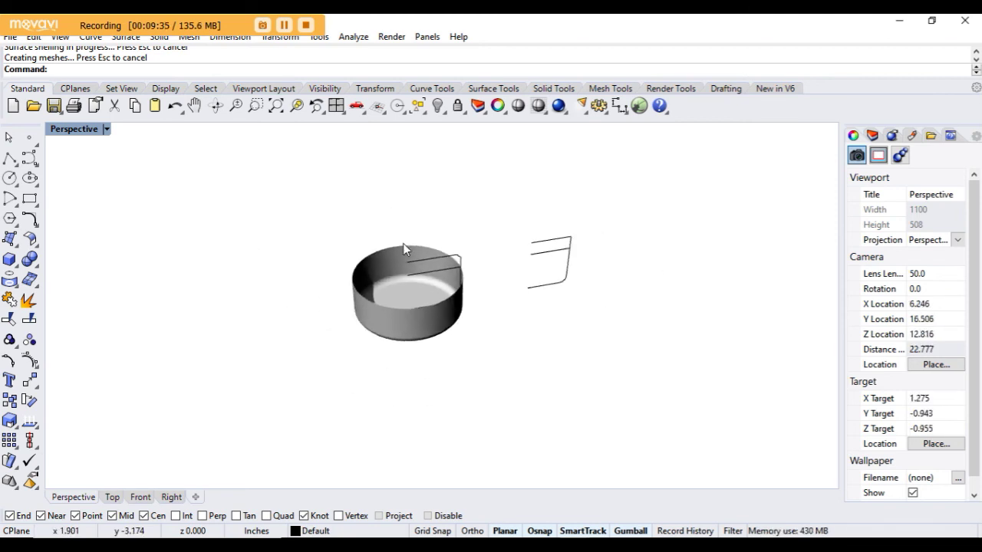
right_drag(402, 244, 423, 219)
scroll(412, 236, up, 2)
scroll(410, 235, up, 2)
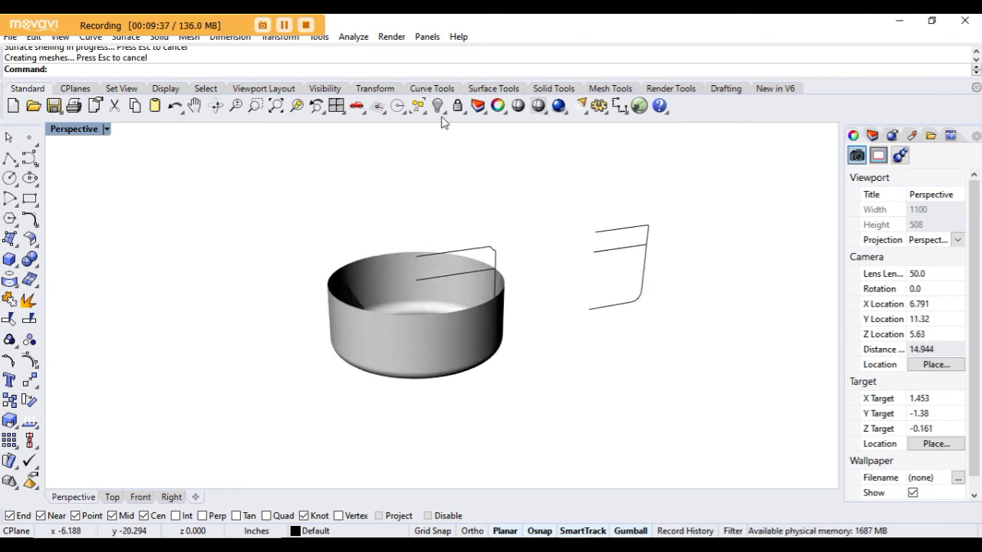
click(438, 106)
click(458, 133)
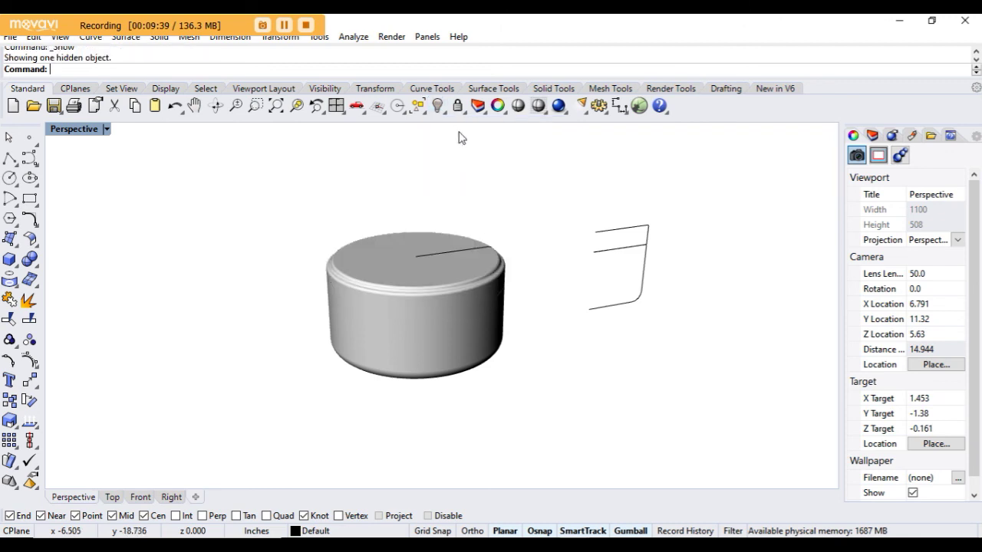
- Examine the closed jar from the side and above, selecting the lid to check its extent
scroll(463, 230, down, 4)
right_drag(463, 230, 425, 213)
scroll(410, 258, up, 3)
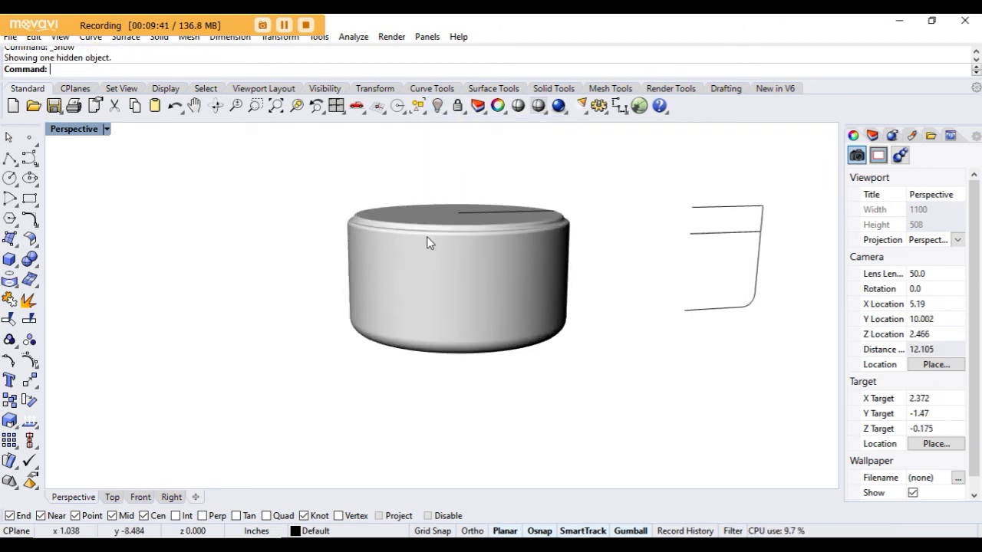
click(427, 242)
click(285, 230)
scroll(523, 268, down, 2)
scroll(515, 194, up, 2)
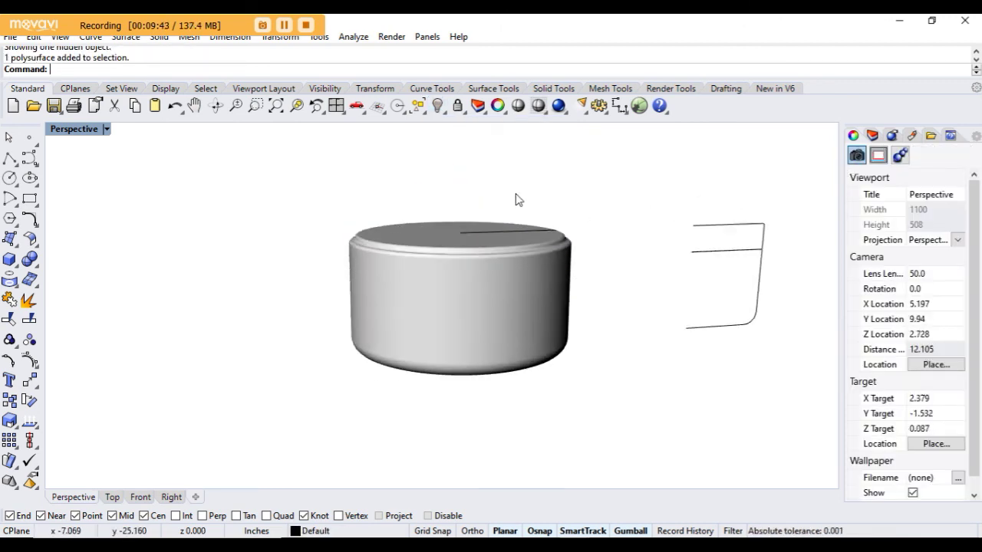
scroll(516, 194, up, 2)
right_drag(516, 194, 508, 234)
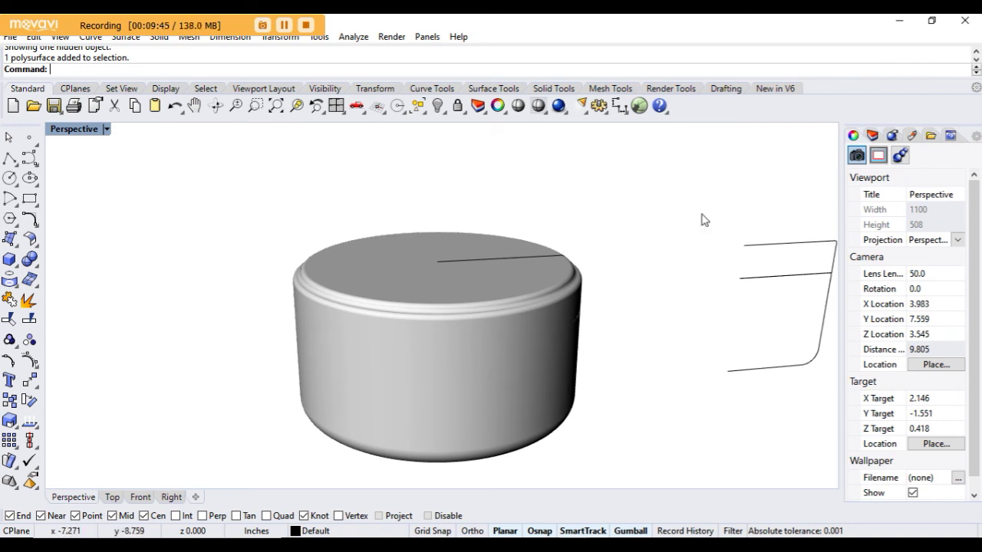
- Give Layer 01 a Plaster material in light khaki yellow (RGB 255, 246, 143)
click(872, 136)
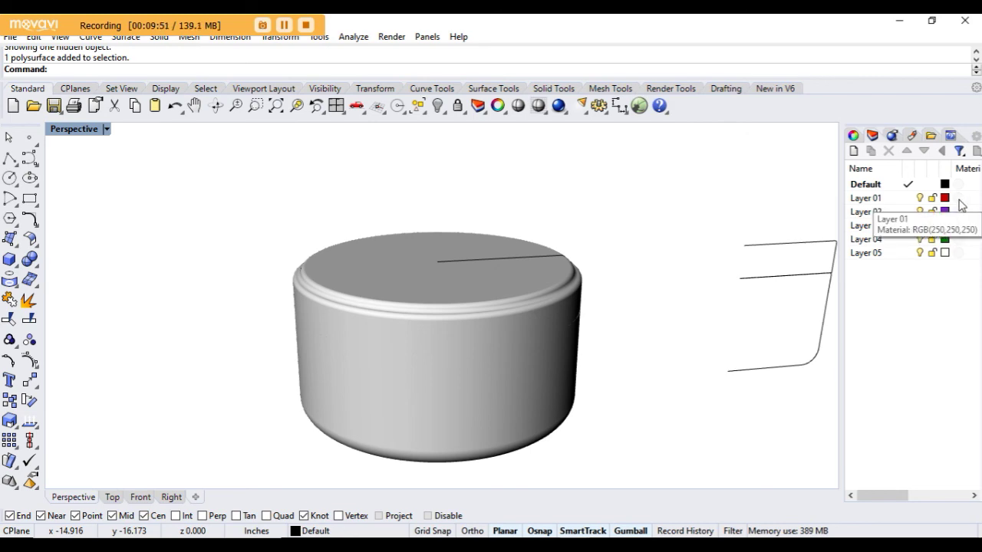
click(959, 198)
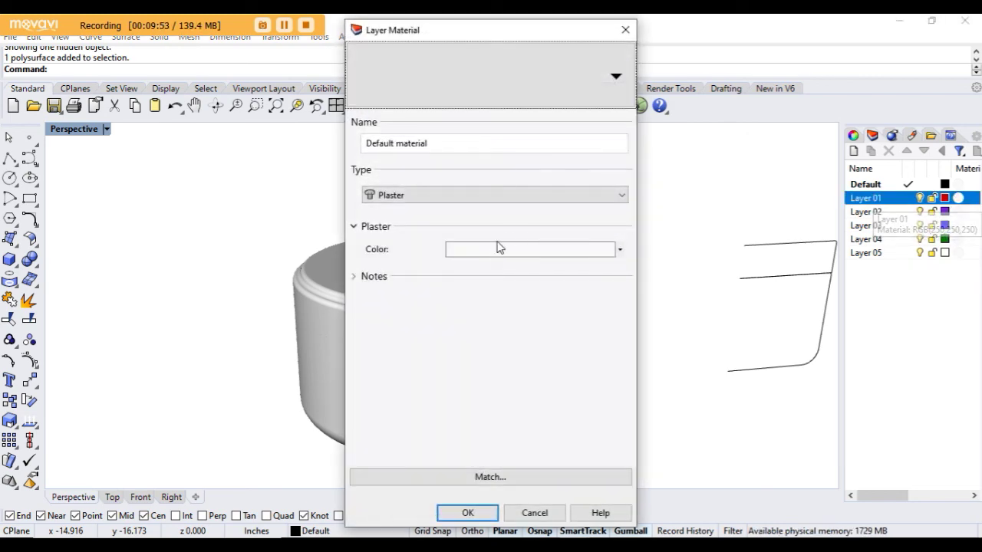
click(494, 250)
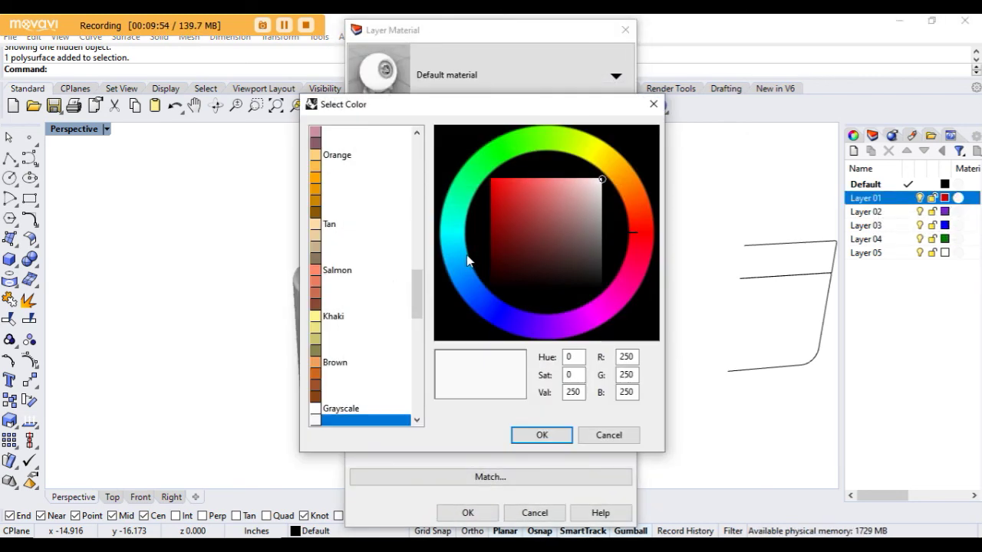
click(317, 318)
click(542, 435)
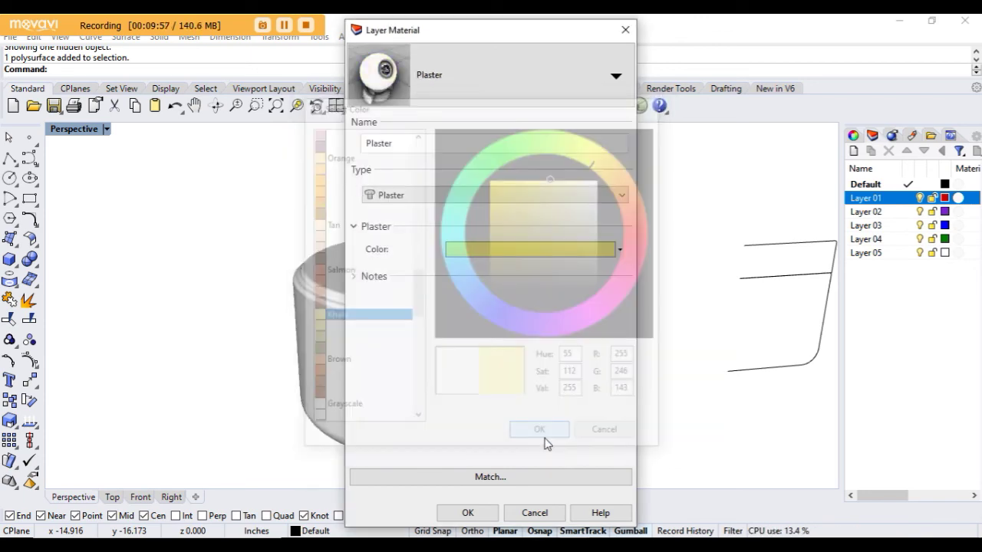
click(470, 512)
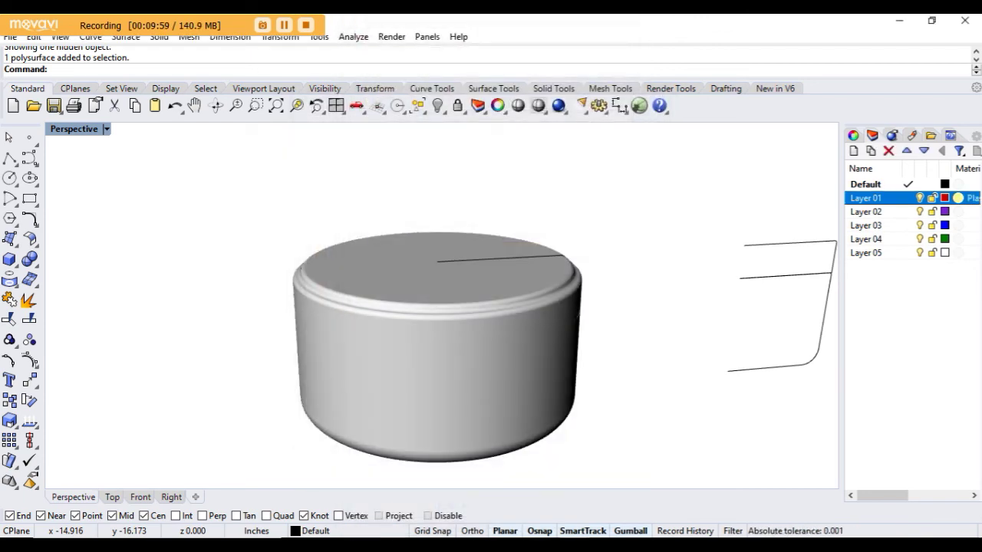
- Move the lid solid to Layer 01
mouse_move(392, 545)
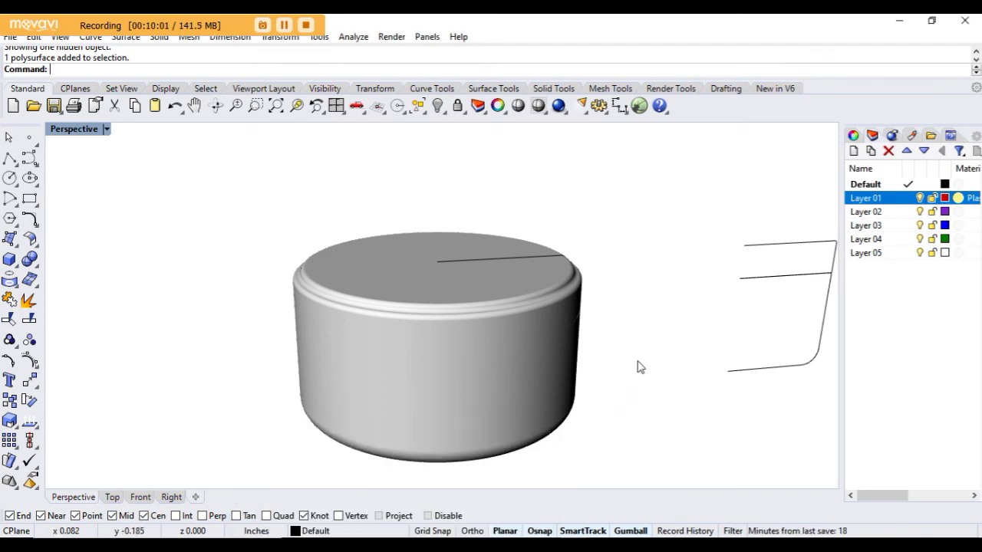
click(494, 332)
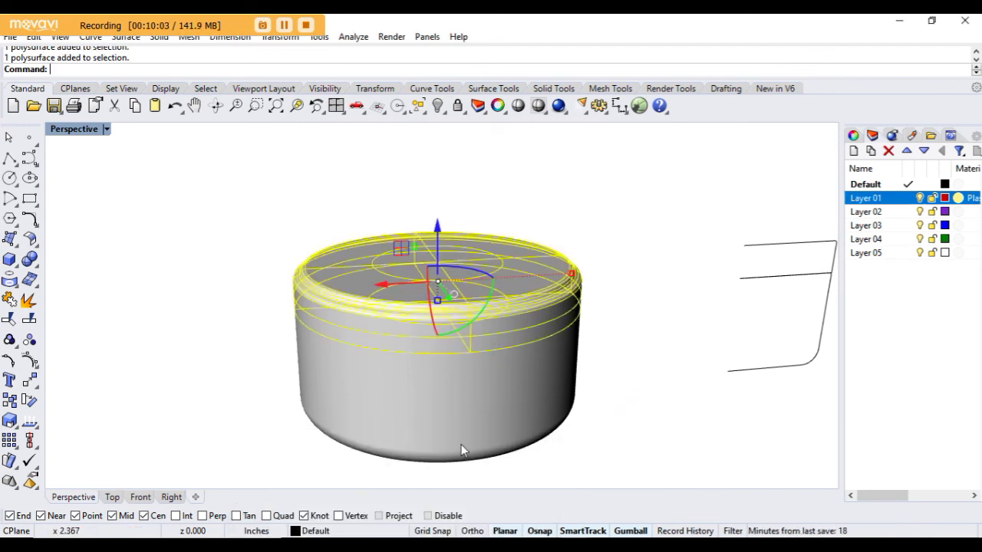
click(327, 532)
click(330, 463)
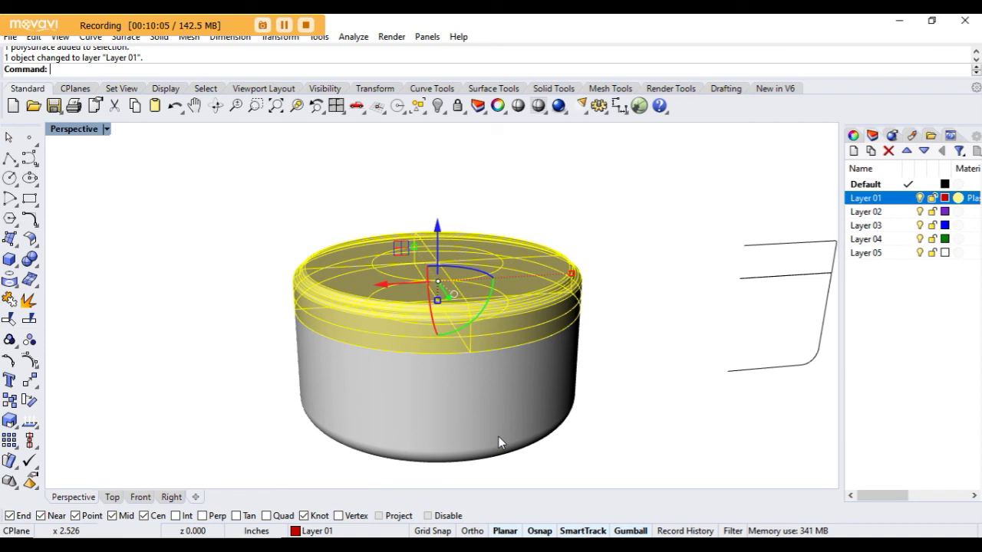
- Deselect the lid and examine the colored lid and gray body from close up, farther away and different angles
click(583, 353)
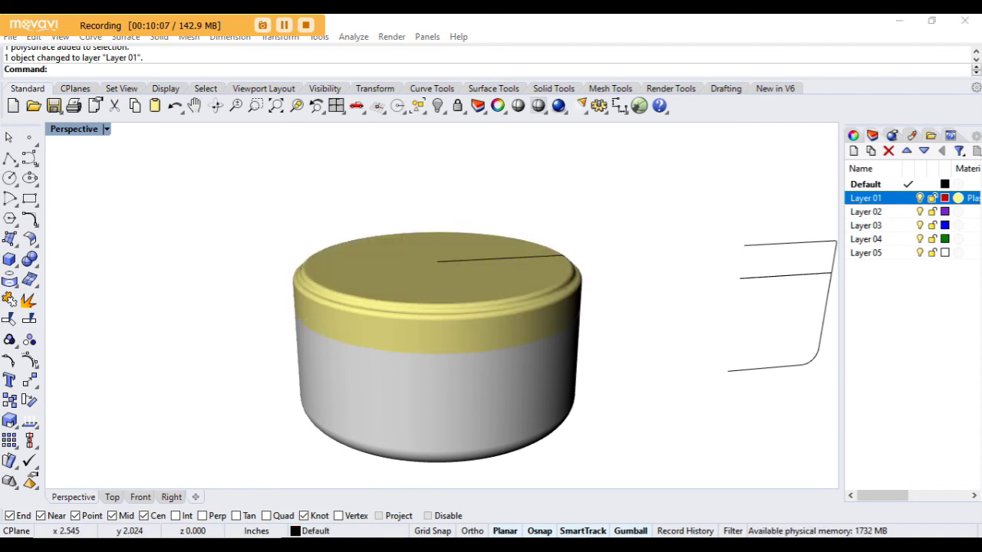
scroll(383, 304, up, 5)
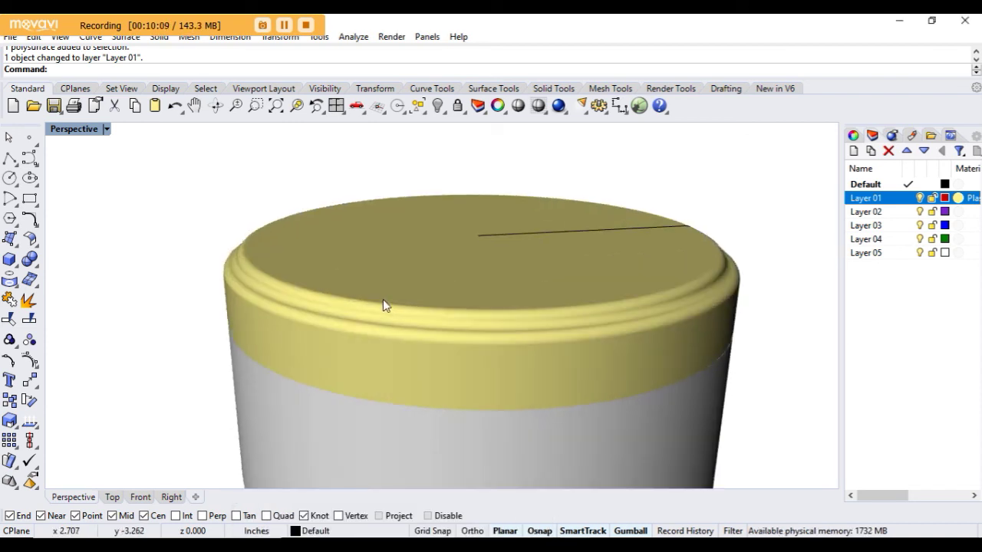
scroll(383, 300, down, 6)
right_drag(384, 299, 324, 319)
scroll(459, 285, up, 3)
scroll(457, 285, down, 3)
scroll(392, 280, down, 8)
scroll(381, 322, up, 10)
scroll(380, 327, down, 3)
scroll(346, 304, up, 5)
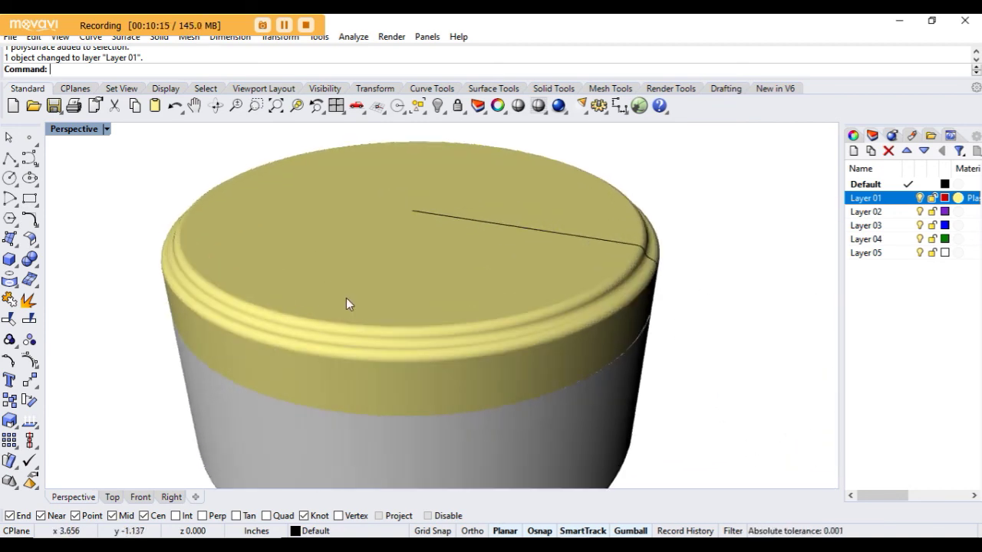
scroll(346, 303, down, 4)
mouse_move(394, 317)
right_down()
mouse_move(445, 274)
mouse_move(395, 310)
right_up()
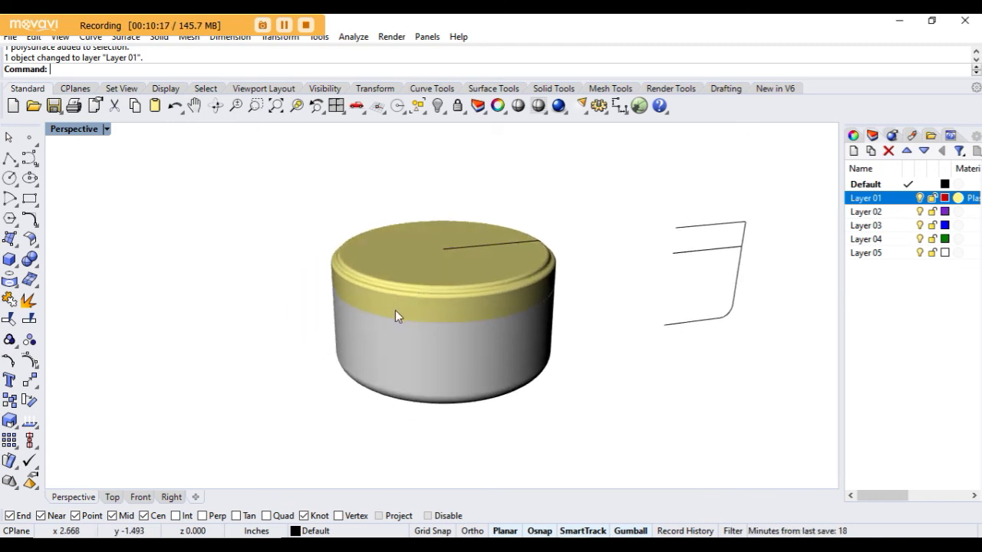
- Restore the four-viewport layout and frame the whole jar in the Top and Perspective views
click(107, 129)
click(153, 59)
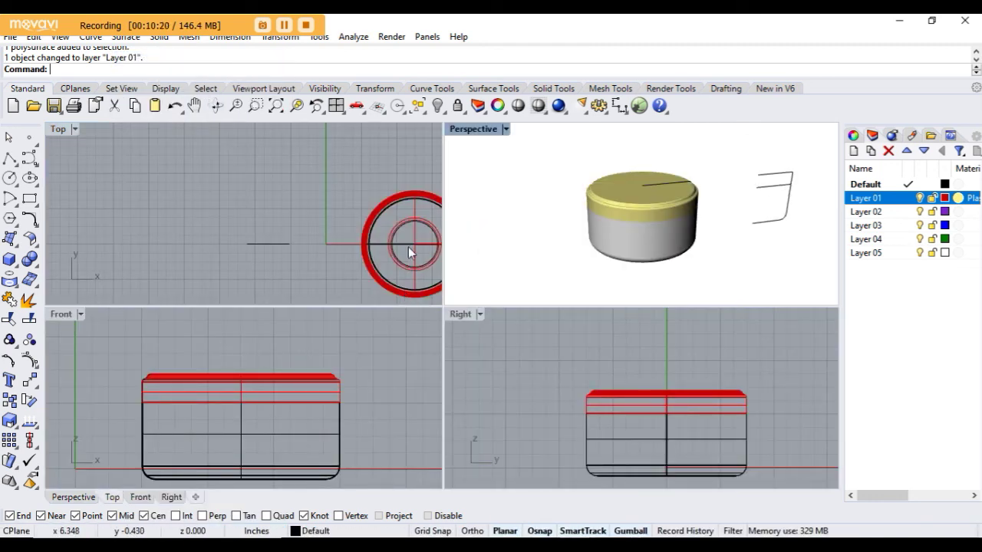
scroll(344, 244, down, 4)
right_drag(343, 244, 256, 247)
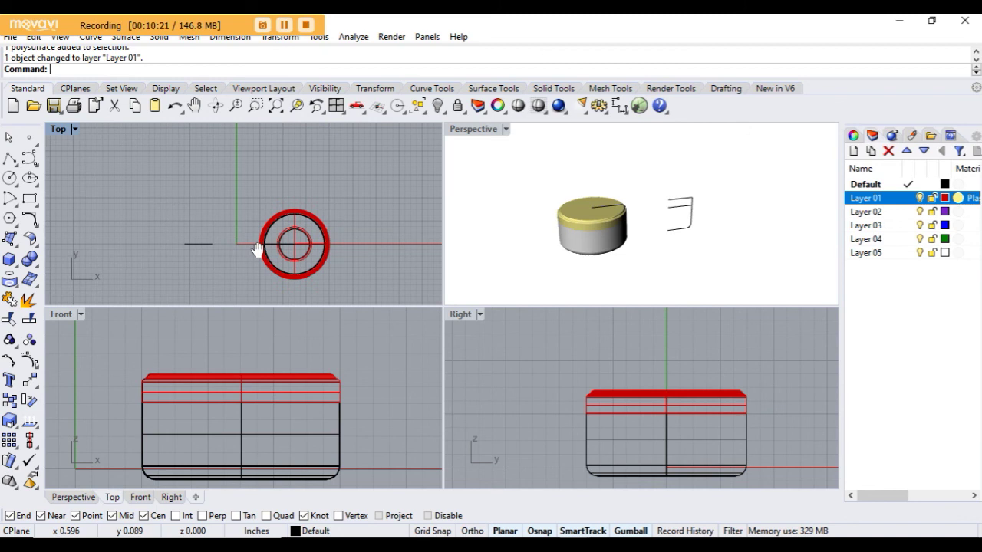
scroll(515, 222, down, 3)
right_drag(529, 222, 609, 211)
scroll(582, 238, up, 2)
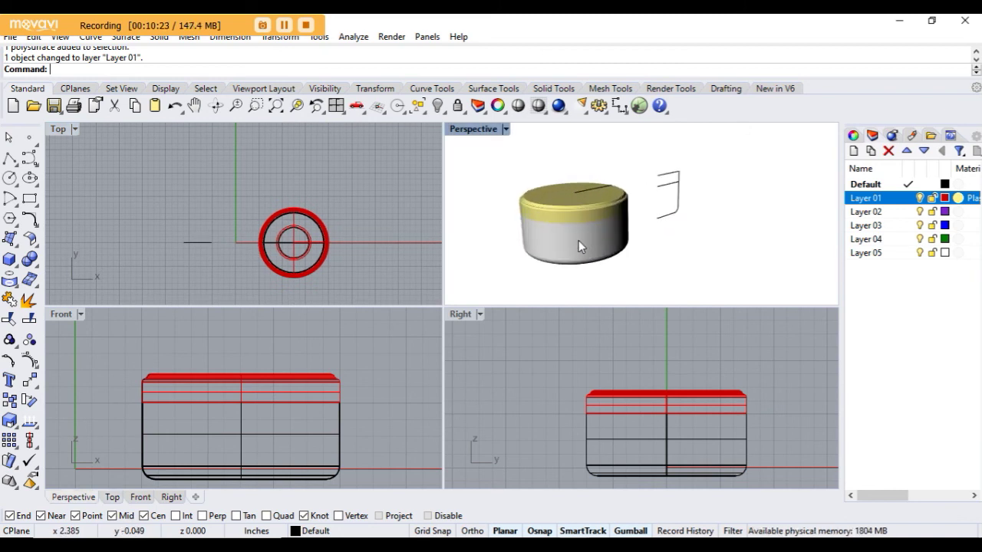
scroll(578, 240, up, 3)
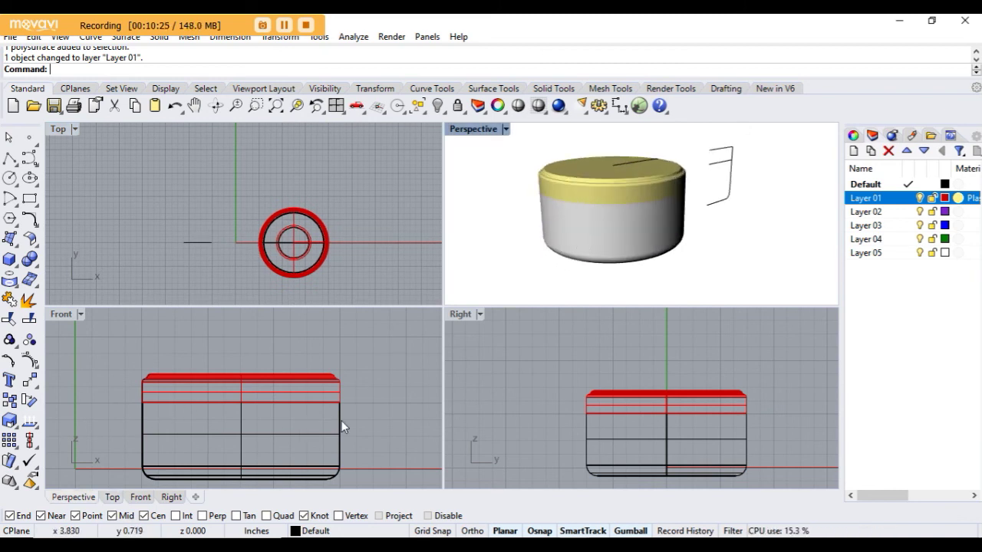
mouse_move(604, 546)
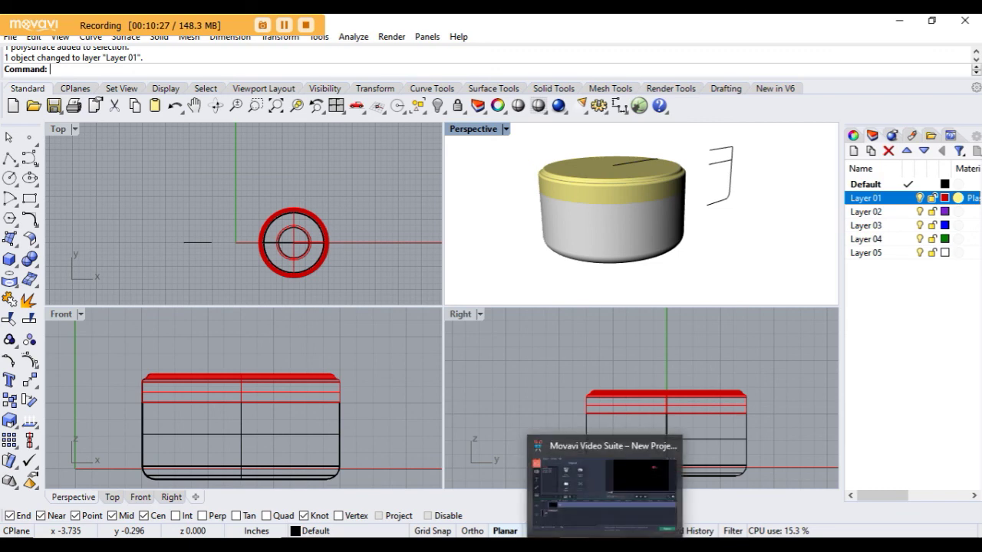